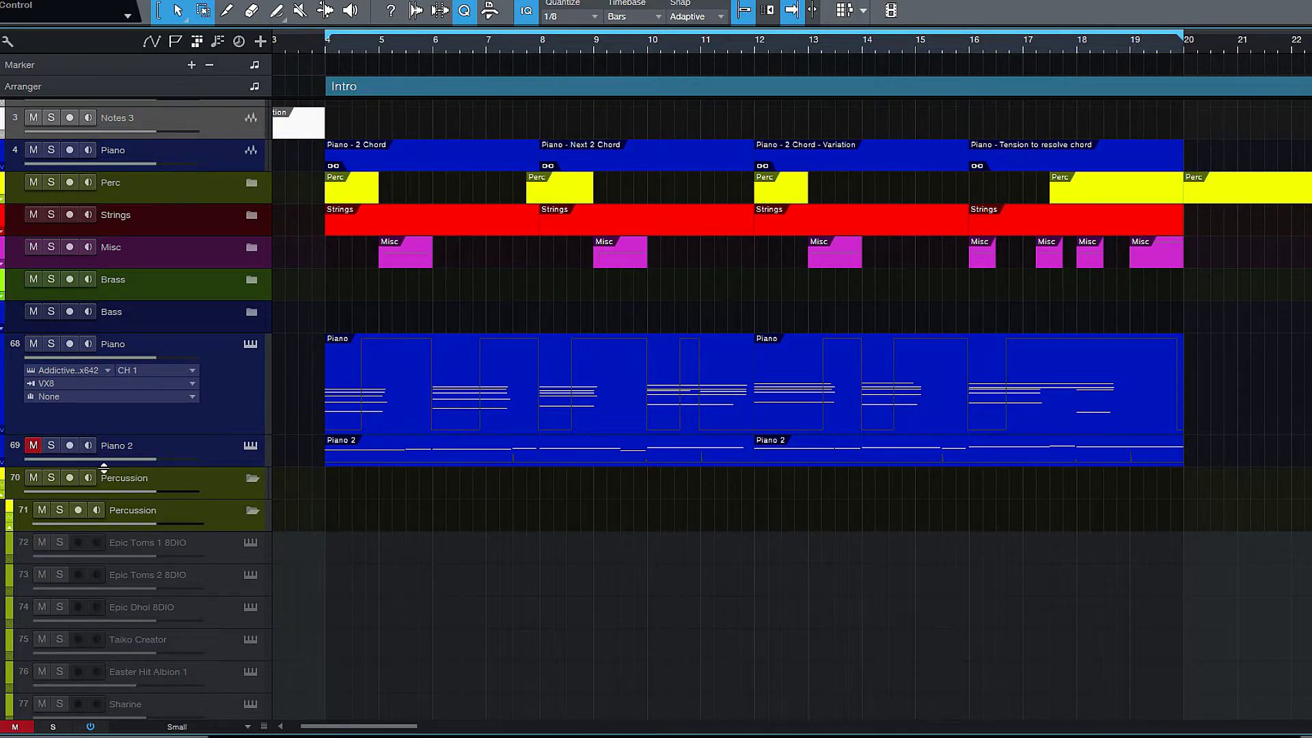
Step: Increase the height of the Piano 2 track and examine the two piano parts in the Intro
{"action": "left_click_drag", "start_coordinate": [183, 465], "coordinate": [170, 537]}
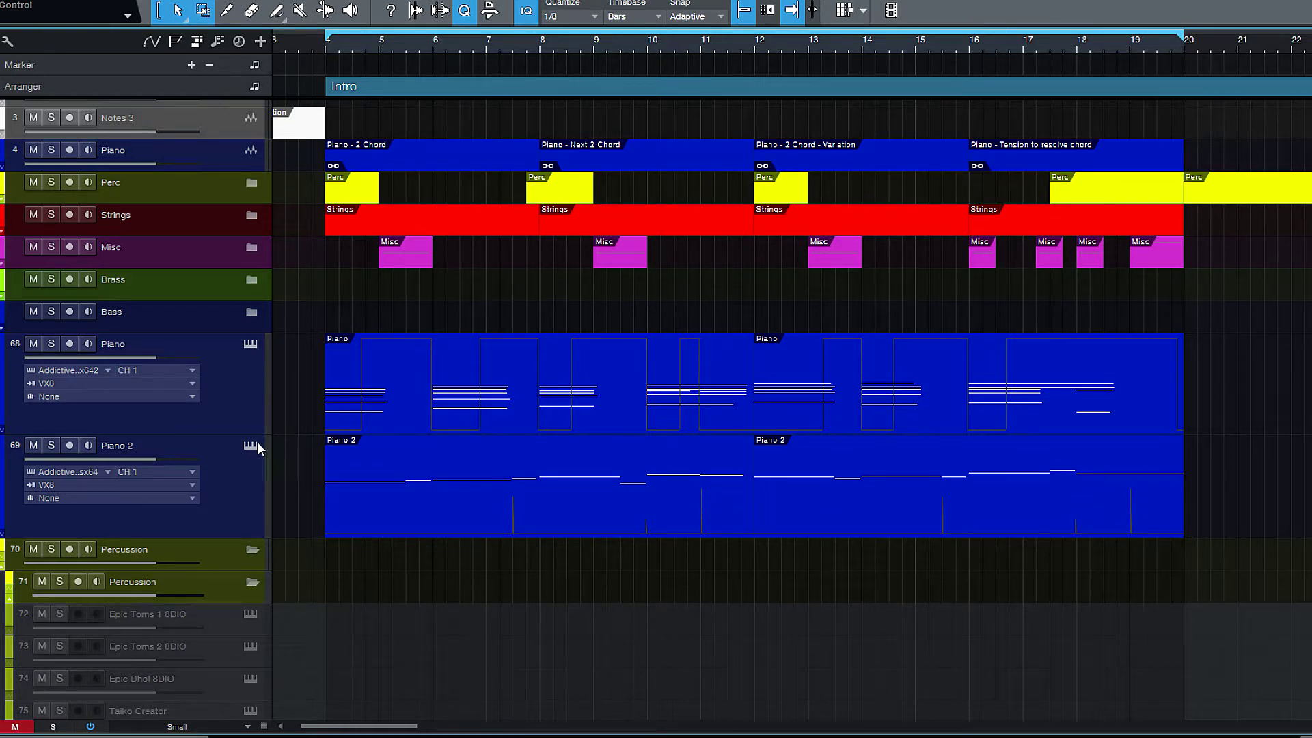
{"action": "scroll", "coordinate": [421, 578], "scroll_direction": "down", "scroll_amount": 6}
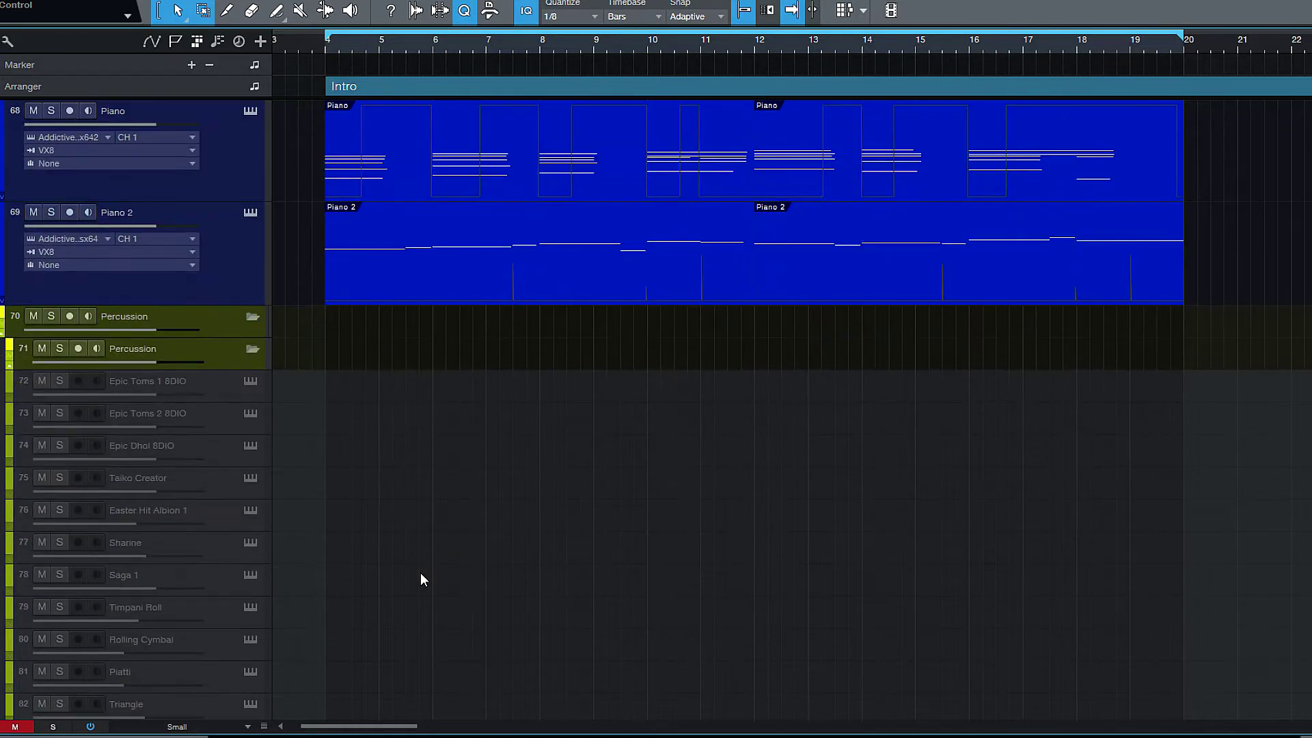
{"action": "scroll", "coordinate": [421, 578], "scroll_direction": "up", "scroll_amount": 5}
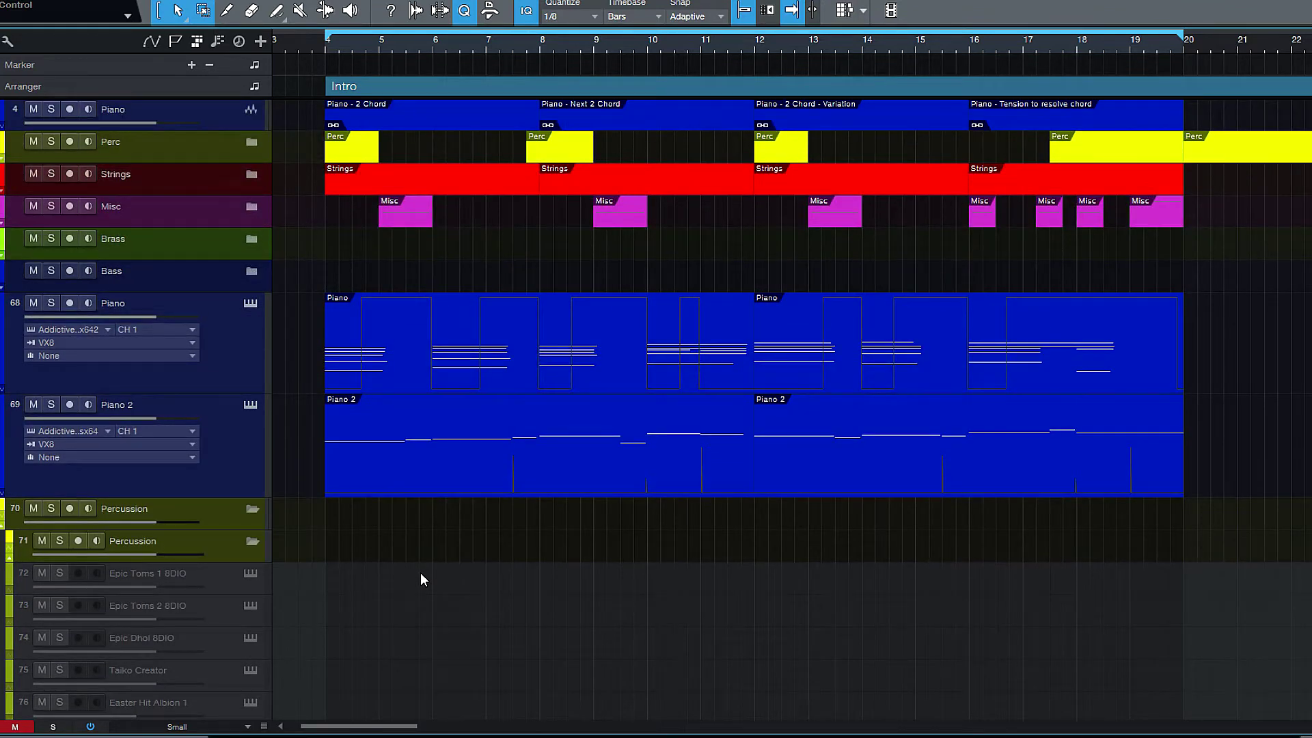
{"action": "scroll", "coordinate": [420, 574], "scroll_direction": "down", "scroll_amount": 6}
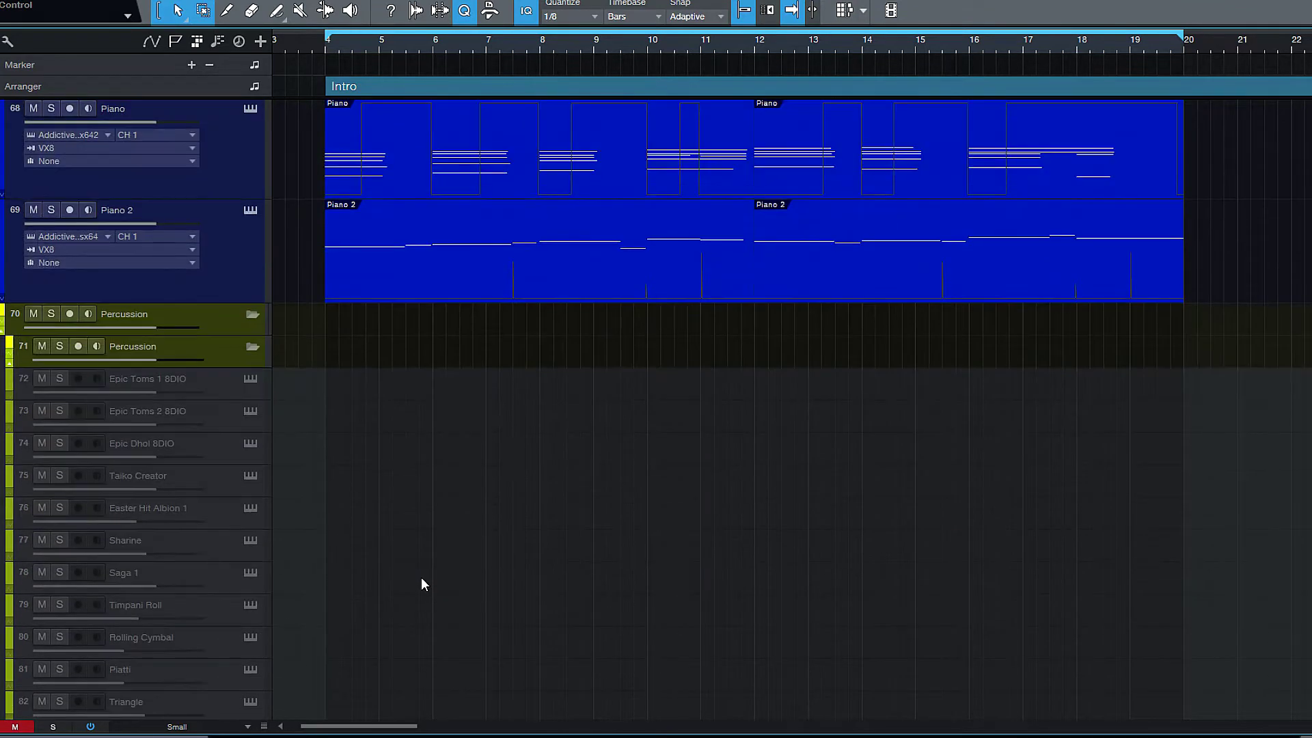
Step: Increase the height of the Spire-1.1 2 track below the Plucked folder
{"action": "scroll", "coordinate": [421, 584], "scroll_direction": "down", "scroll_amount": 5}
{"action": "scroll", "coordinate": [369, 588], "scroll_direction": "down", "scroll_amount": 3}
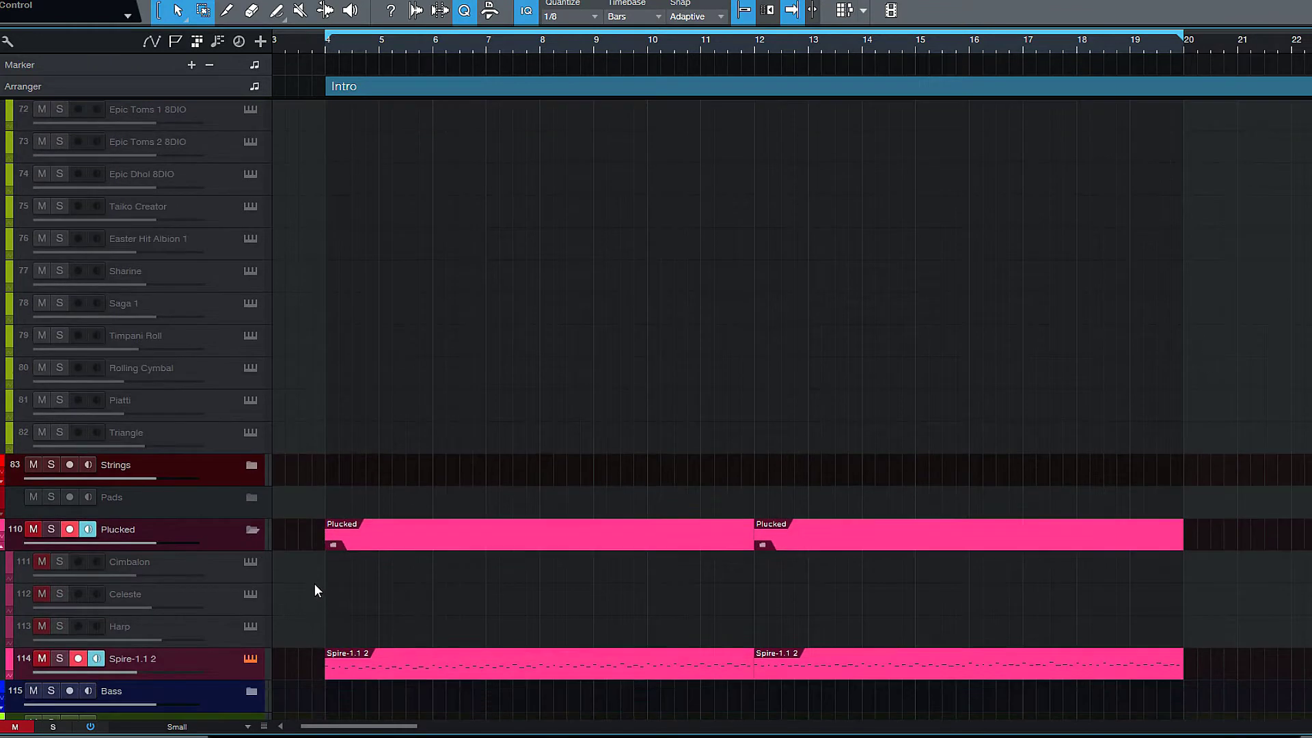
{"action": "scroll", "coordinate": [221, 662], "scroll_direction": "down", "scroll_amount": 1}
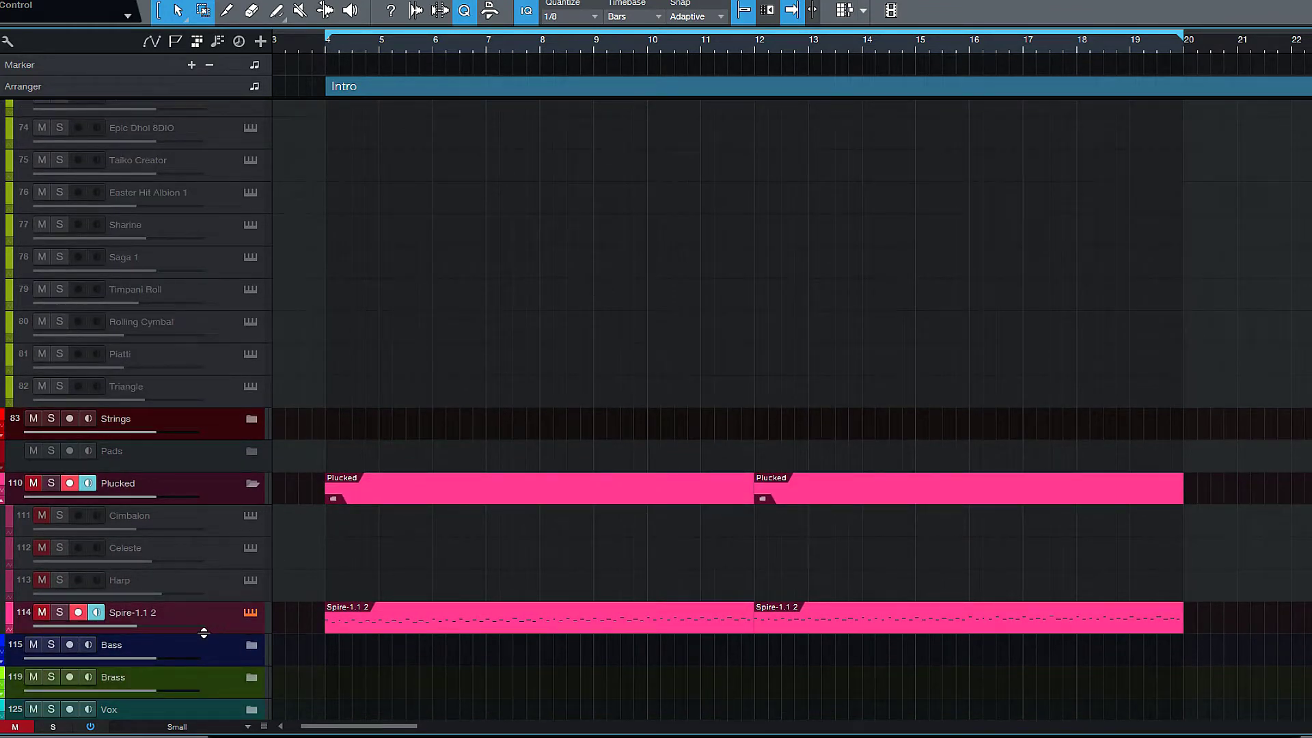
{"action": "left_click_drag", "start_coordinate": [204, 633], "coordinate": [203, 687]}
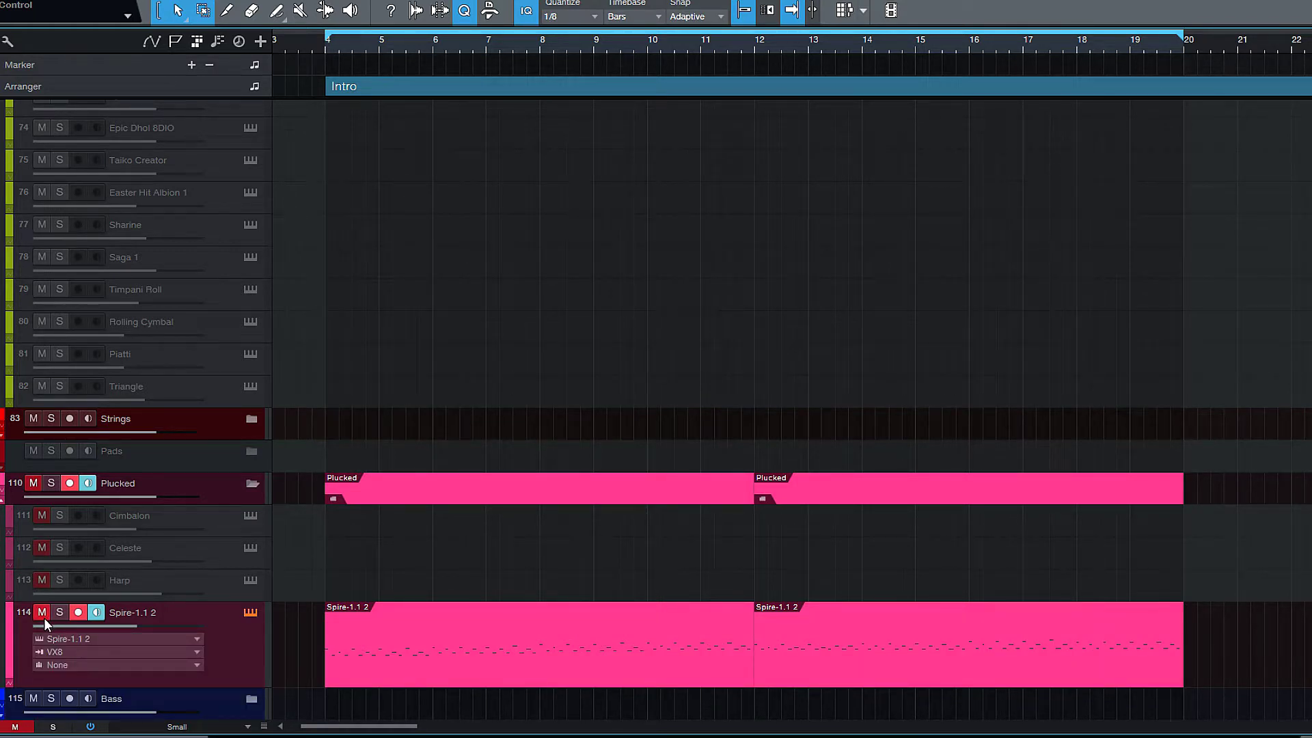
Step: Unmute and solo the Spire-1.1 2 track, and check its Spire instrument window
{"action": "left_click", "coordinate": [42, 612]}
{"action": "left_click", "coordinate": [317, 613]}
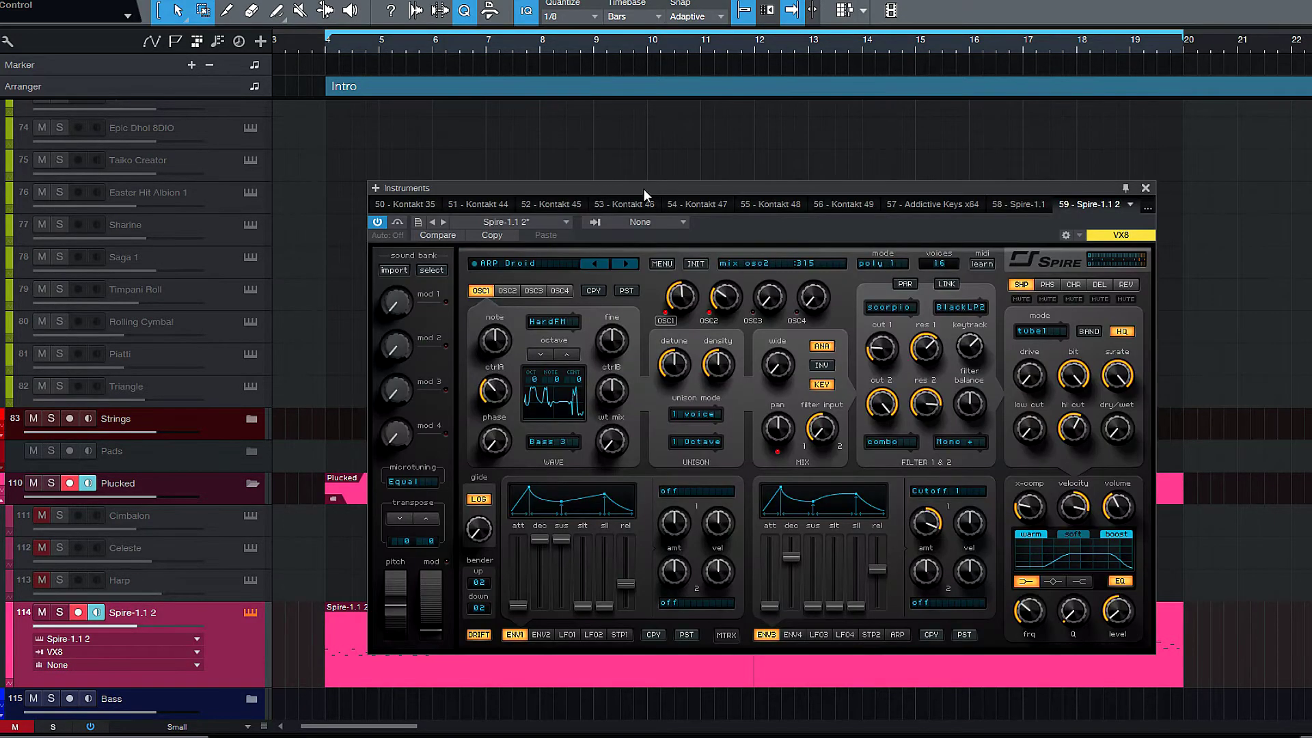
{"action": "left_click_drag", "start_coordinate": [642, 189], "coordinate": [611, 40]}
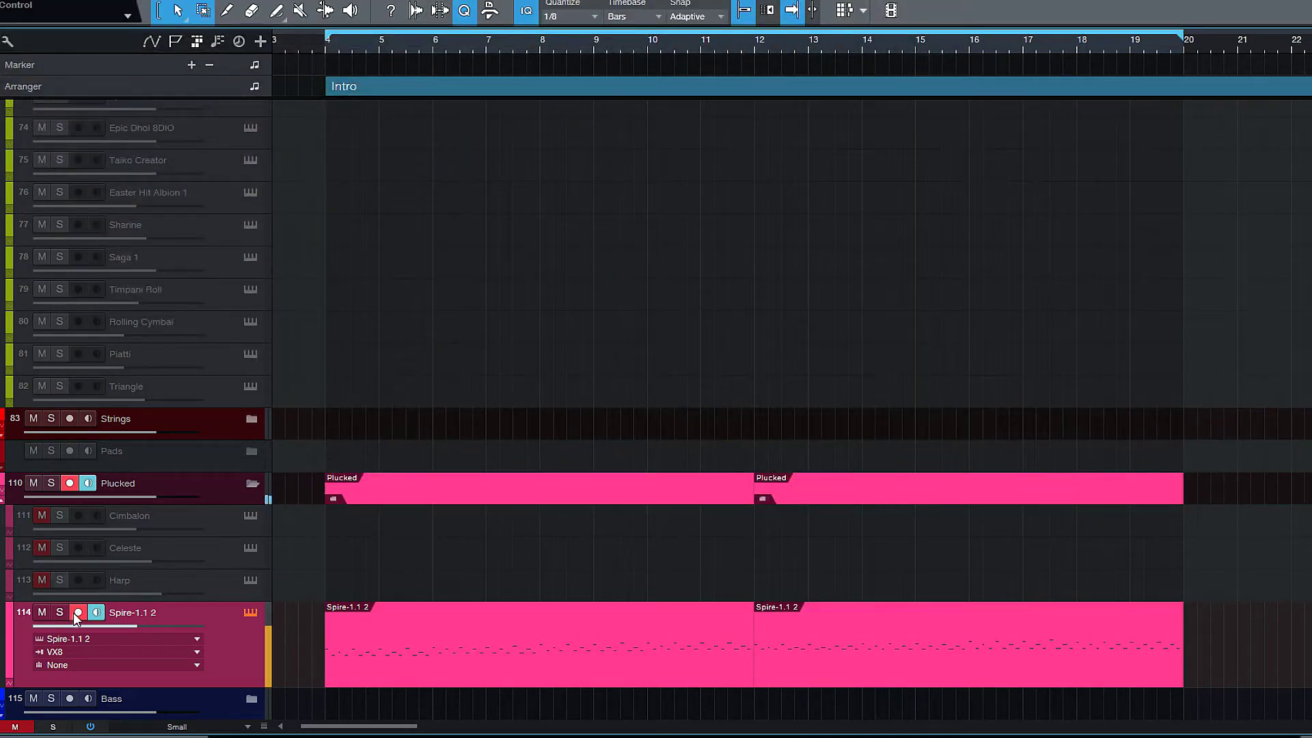
{"action": "left_click", "coordinate": [59, 614]}
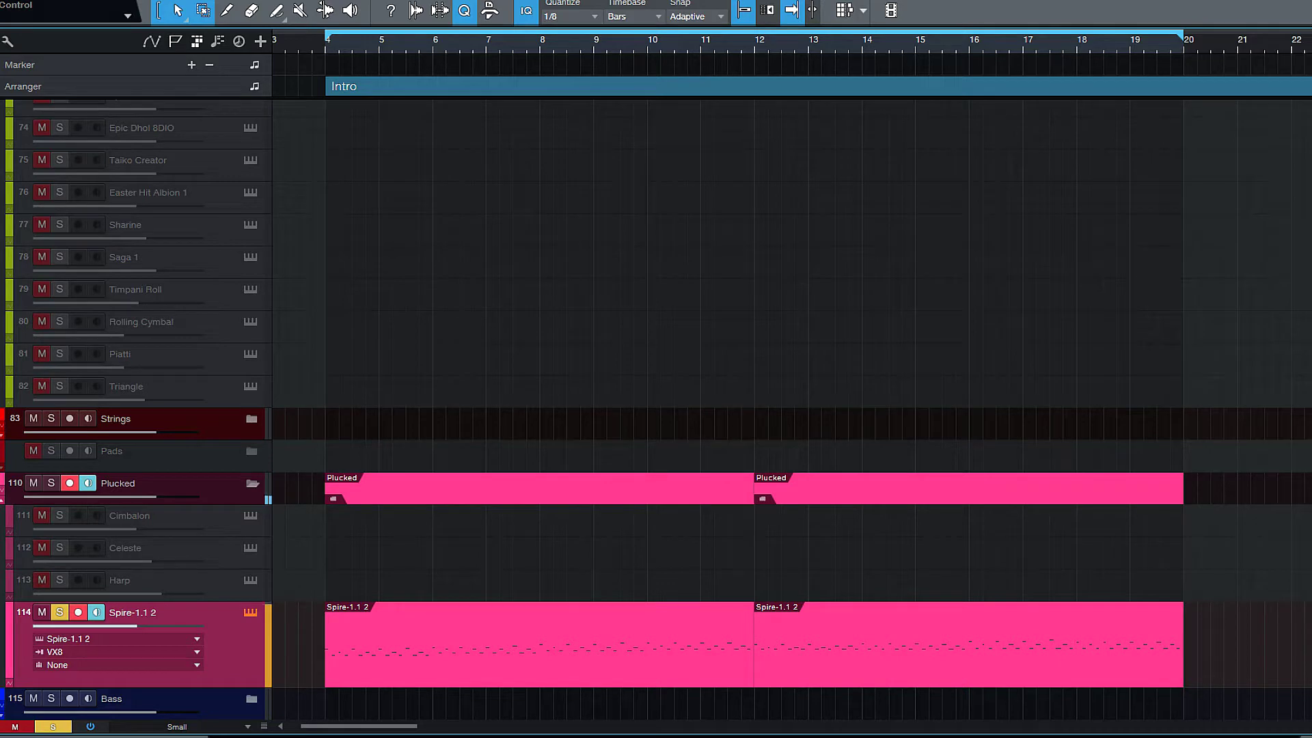
Step: Audition the high cut in the track's fourth insert, FabFilter Pro-Q 3, sweeping it up to about 2282 Hz and back down
{"action": "key", "text": "F11"}
{"action": "left_click_drag", "start_coordinate": [659, 6], "coordinate": [658, 109]}
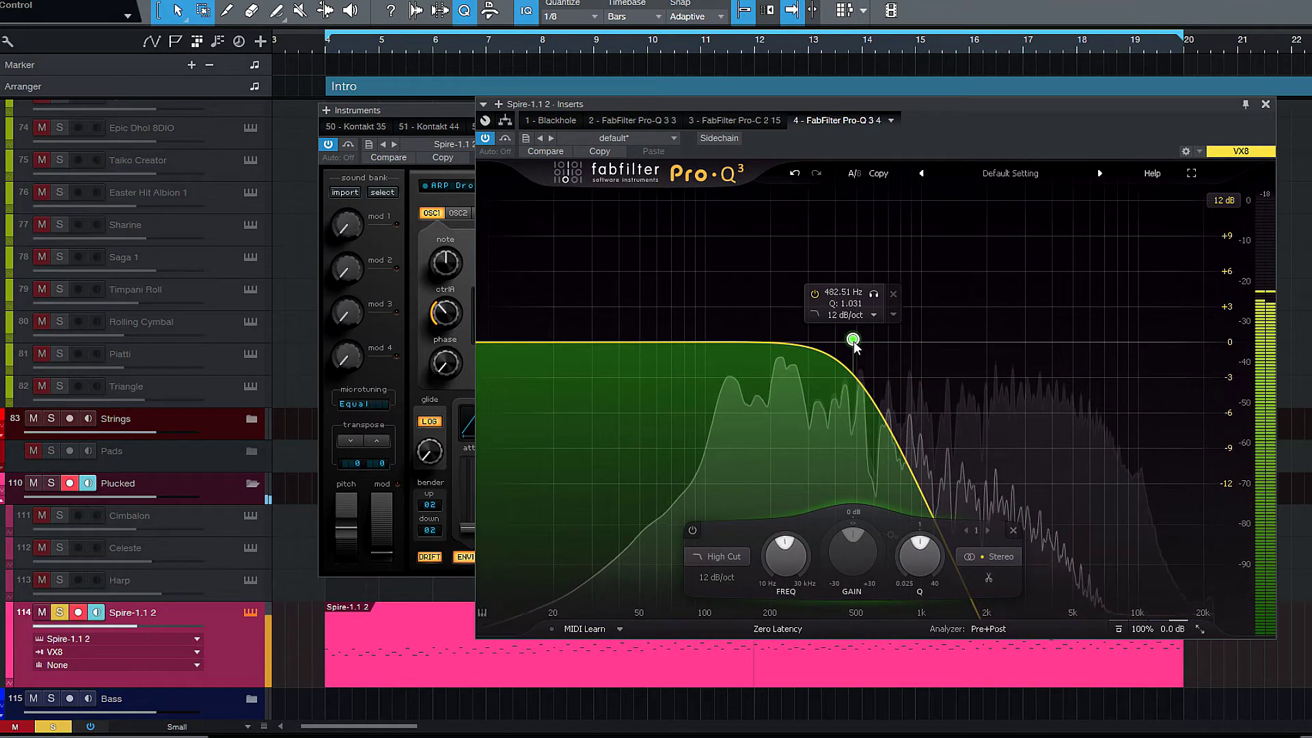
{"action": "left_click_drag", "start_coordinate": [855, 344], "coordinate": [1004, 338]}
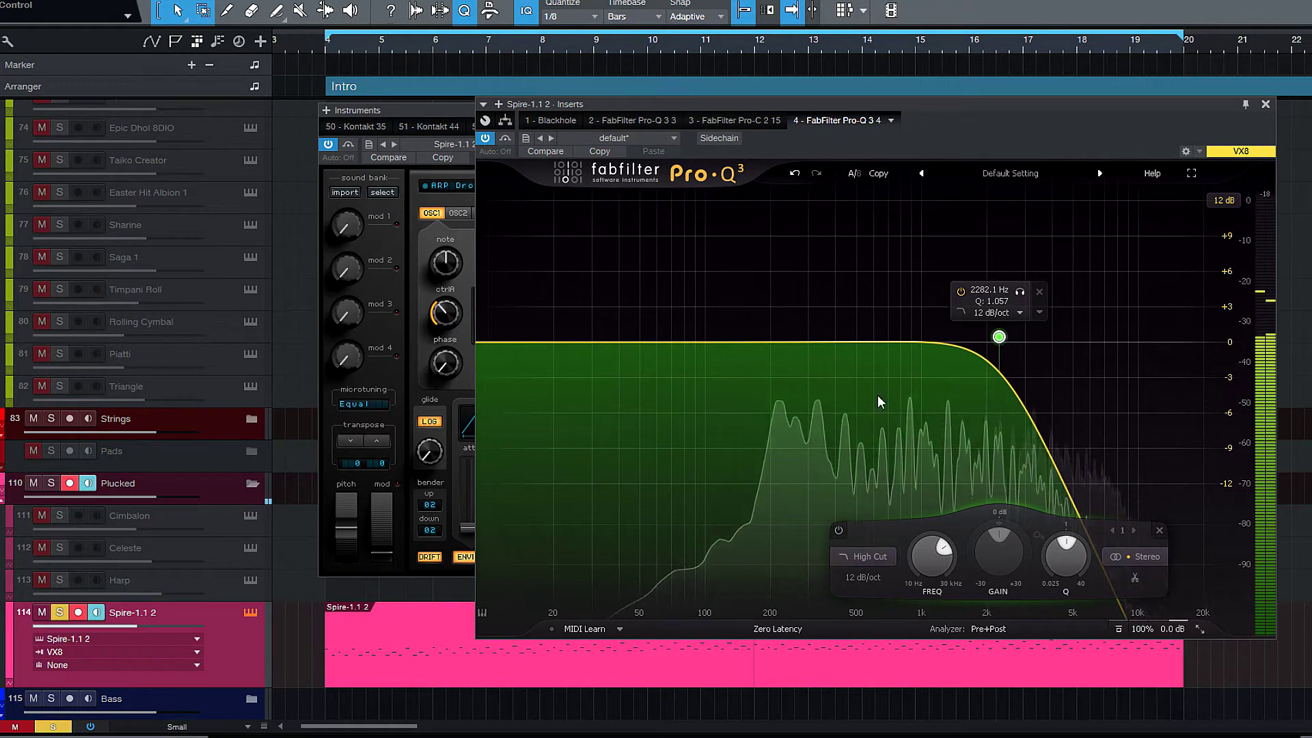
{"action": "left_click_drag", "start_coordinate": [999, 337], "coordinate": [880, 344]}
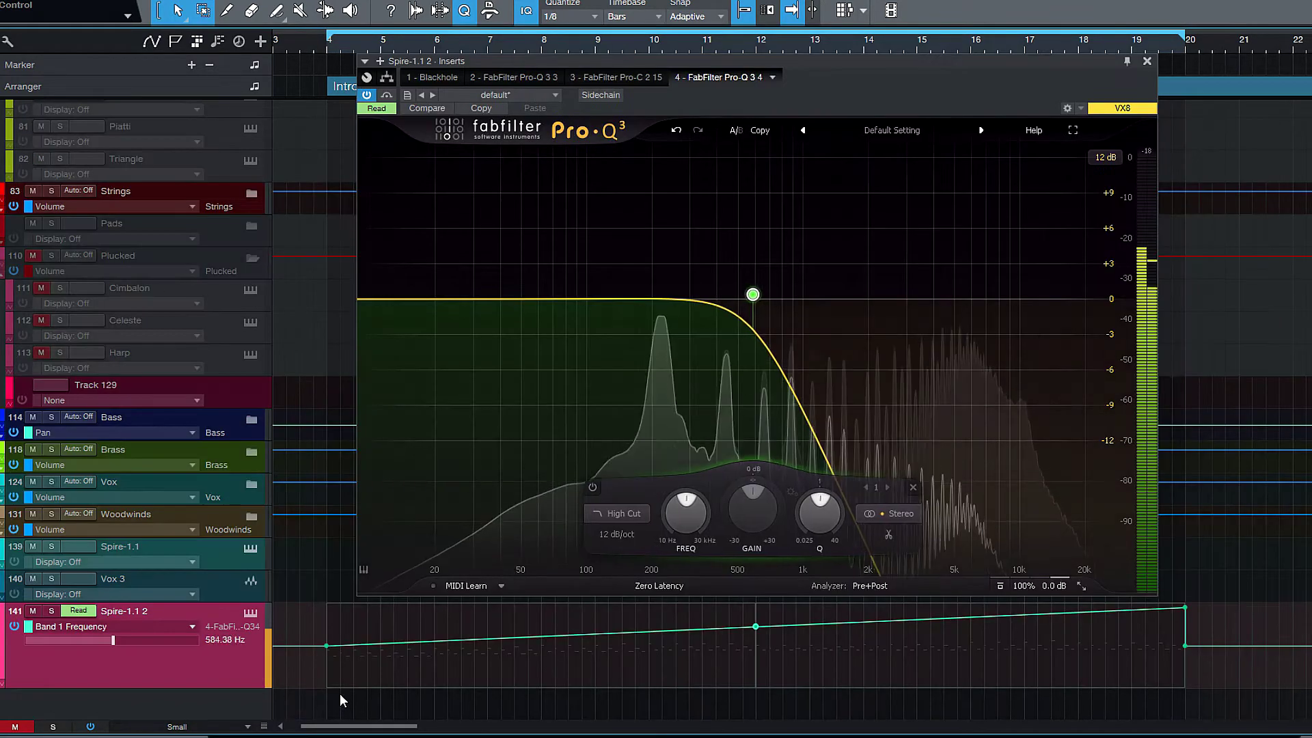
Step: Bend the Band 1 Frequency automation ramp downward at about bar 12 so it rises slowly first and steeper towards bar 20
{"action": "left_click_drag", "start_coordinate": [755, 636], "coordinate": [754, 642]}
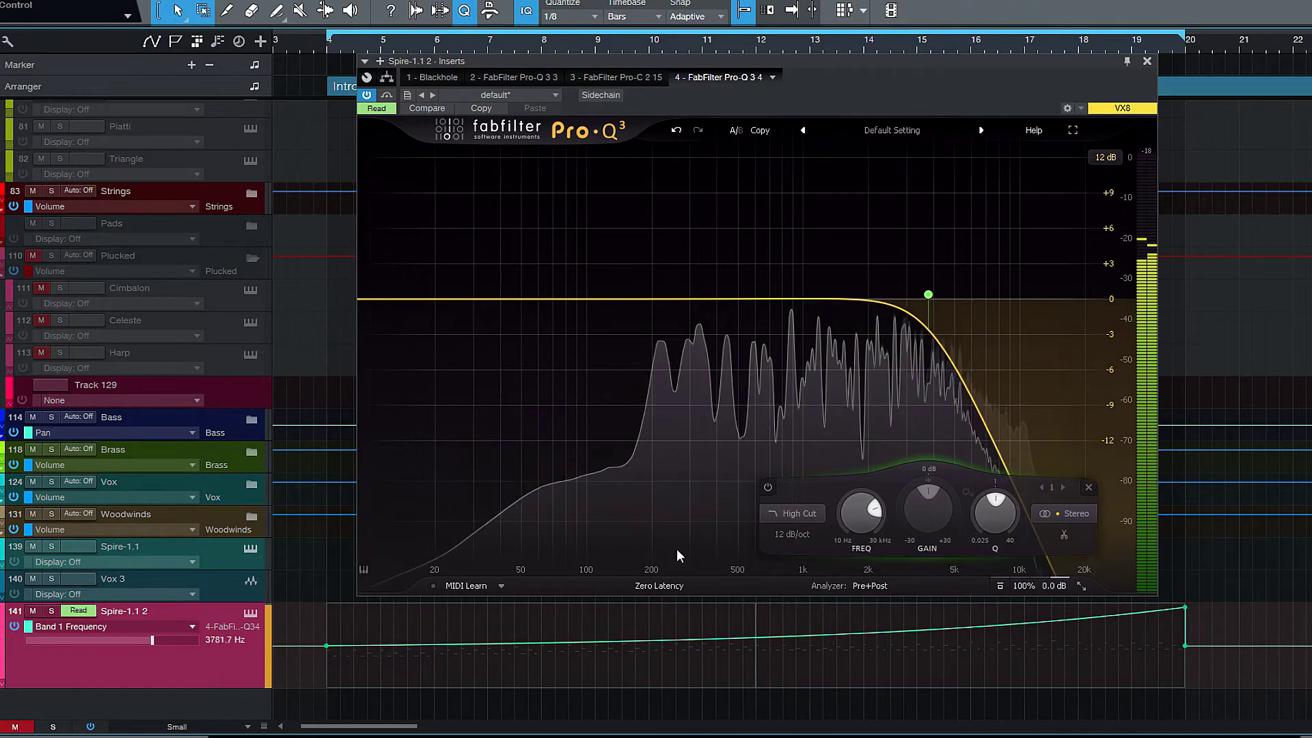
{"action": "mouse_move", "coordinate": [1024, 257]}
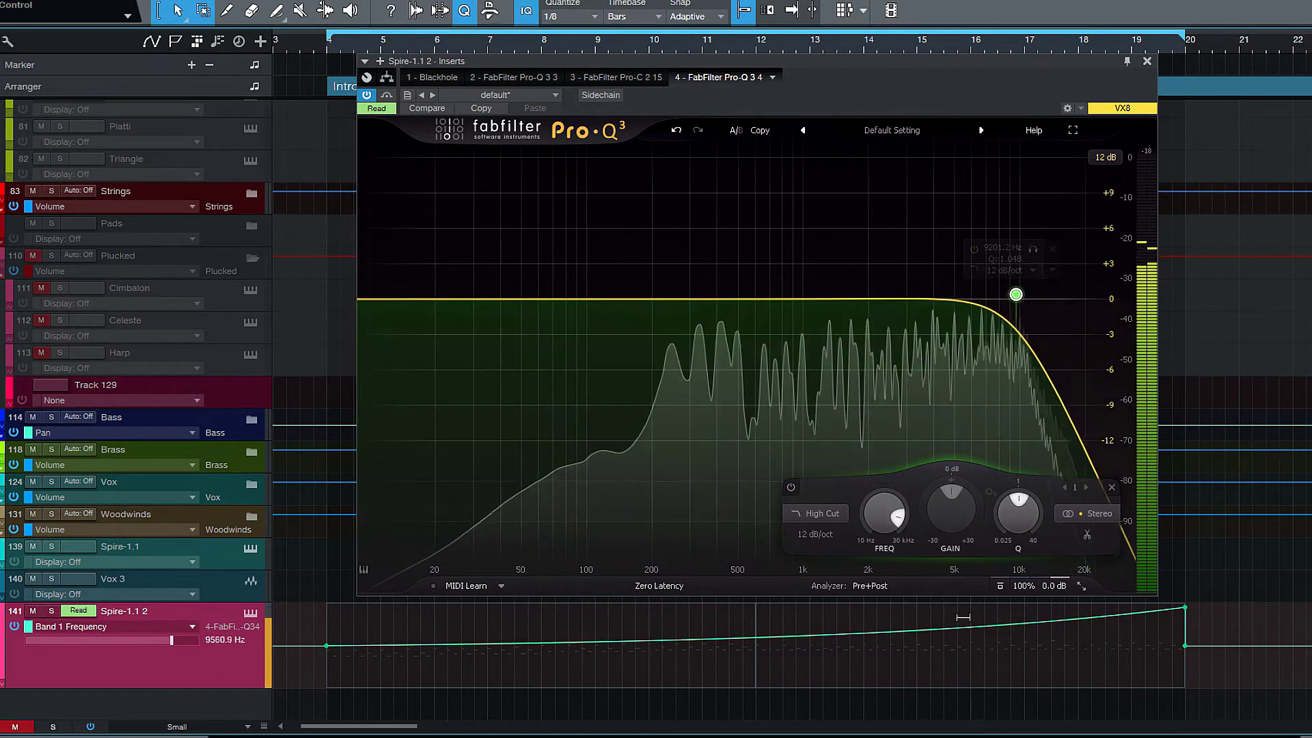
{"action": "left_click", "coordinate": [754, 637]}
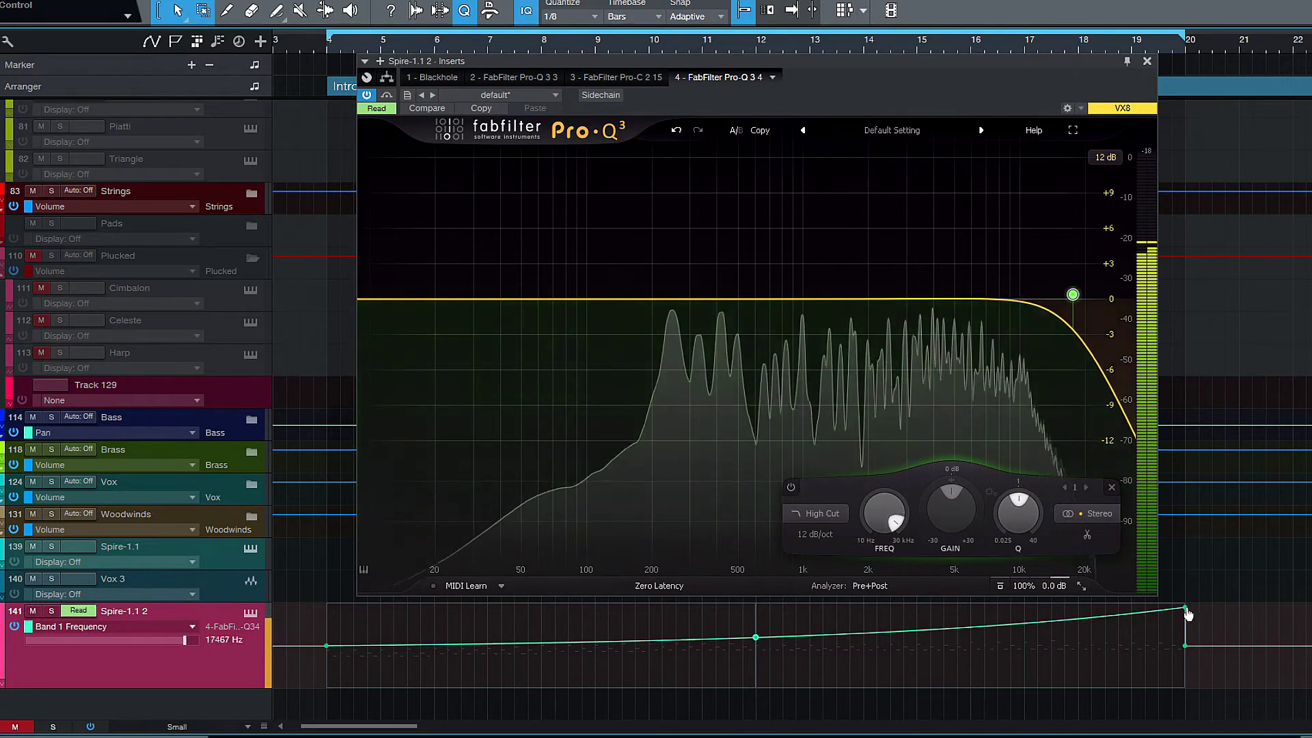
{"action": "left_click", "coordinate": [756, 637]}
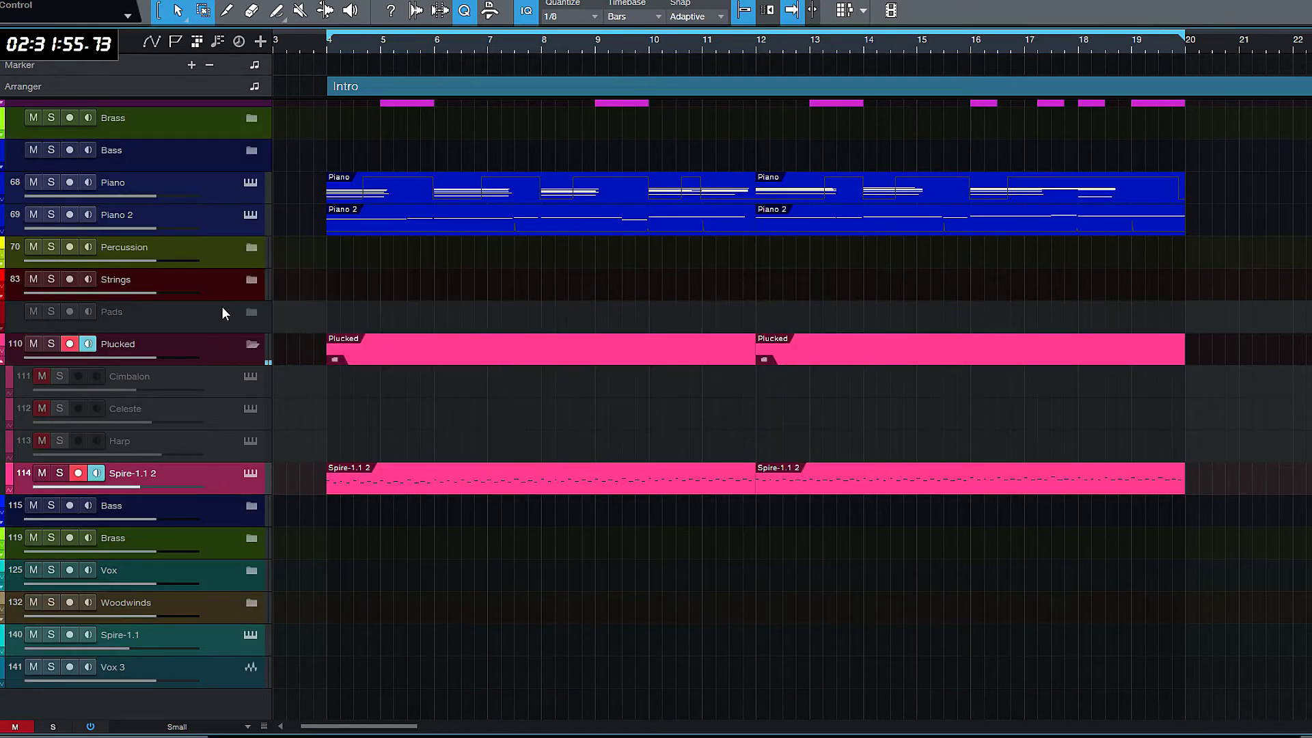
Step: Expand the Perc reference folder to examine its Intro sounds, and collapse it again
{"action": "scroll", "coordinate": [364, 274], "scroll_direction": "up", "scroll_amount": 5}
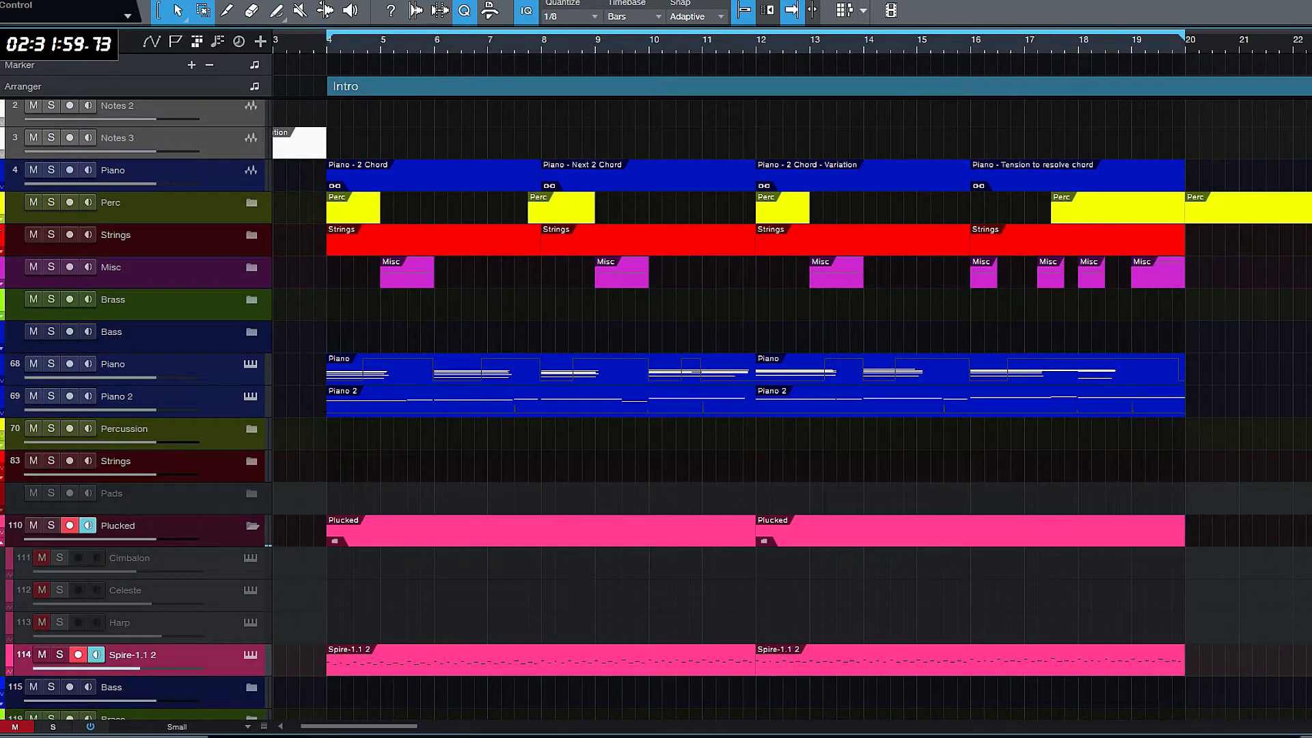
{"action": "left_click", "coordinate": [4, 220]}
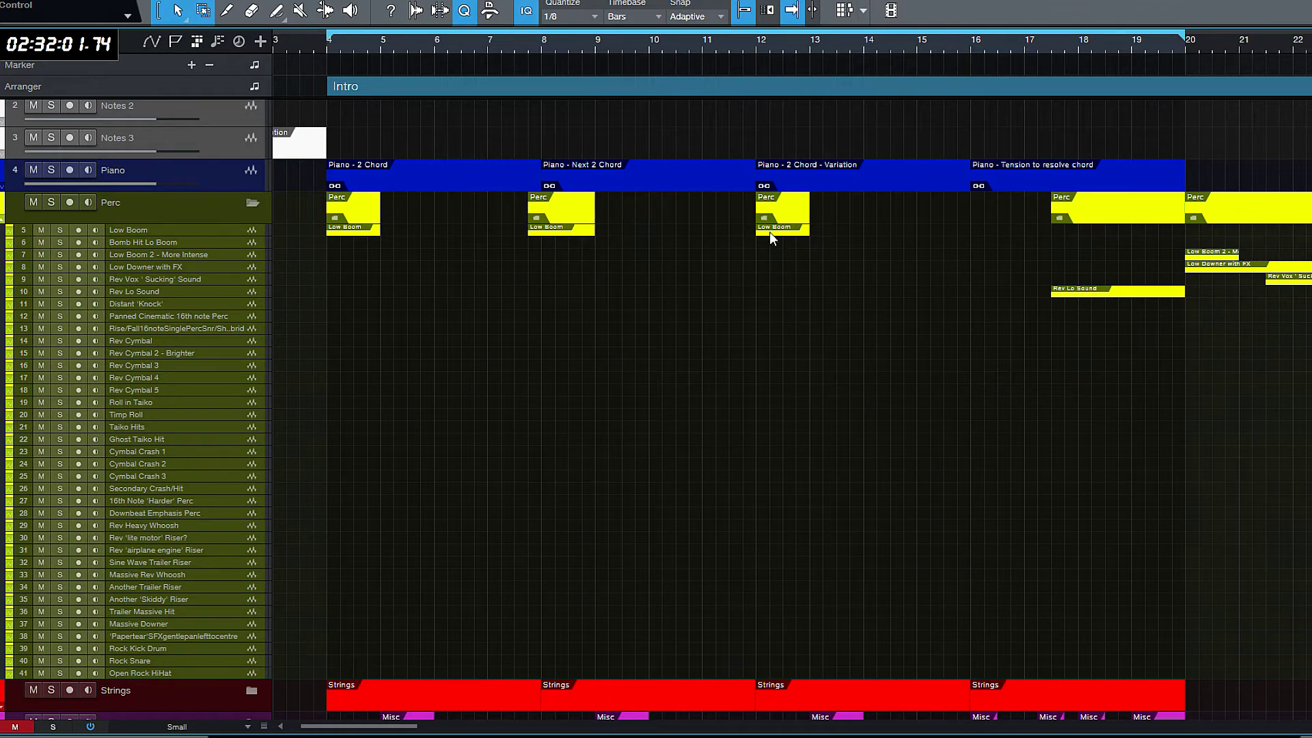
{"action": "left_click", "coordinate": [4, 221]}
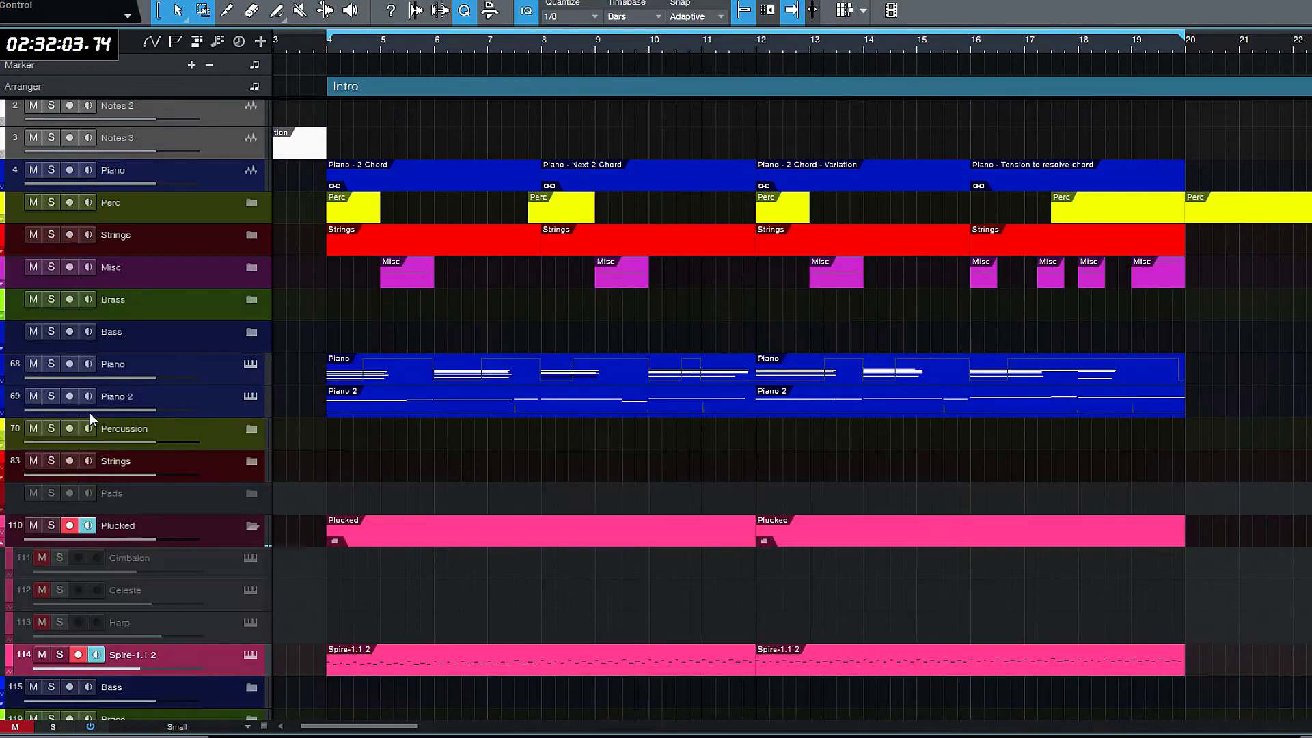
Step: Expand the Percussion folder, enable the disabled Easter Hit Albion 1 track, and close its Kontakt instrument window
{"action": "left_click", "coordinate": [3, 444]}
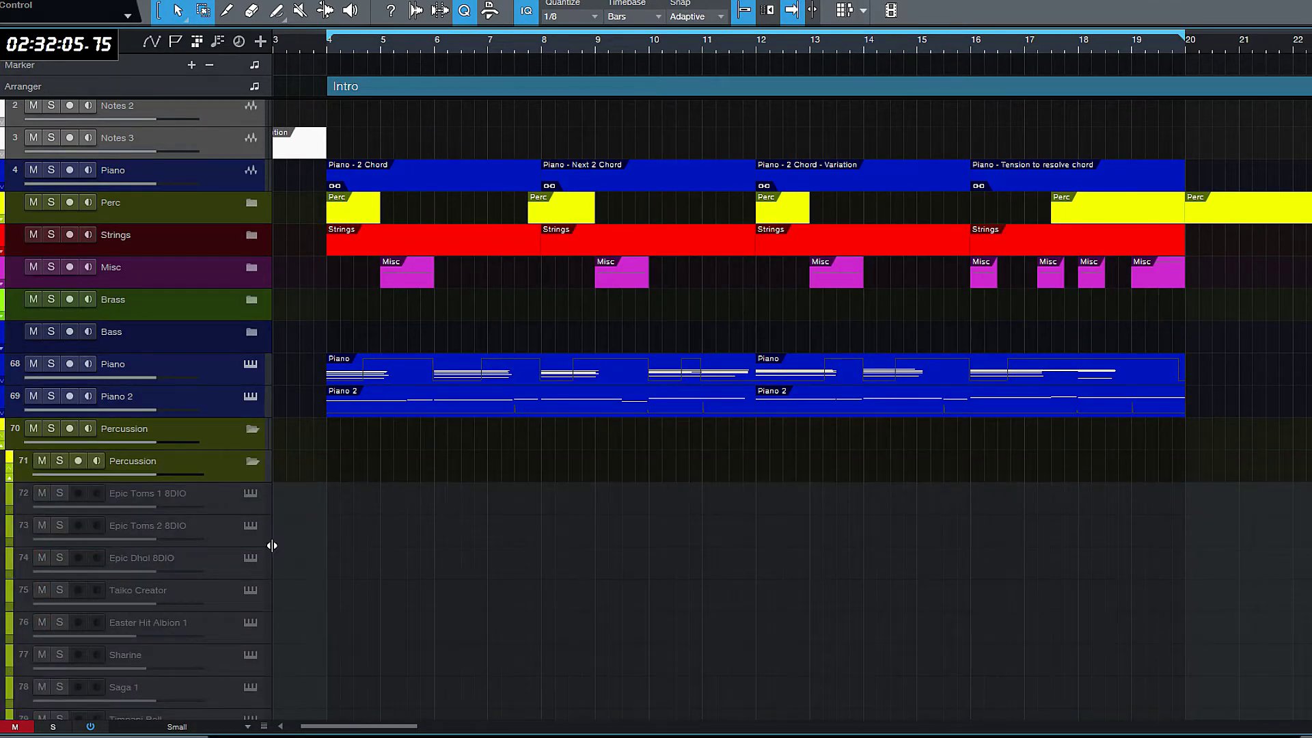
{"action": "scroll", "coordinate": [266, 537], "scroll_direction": "down", "scroll_amount": 5}
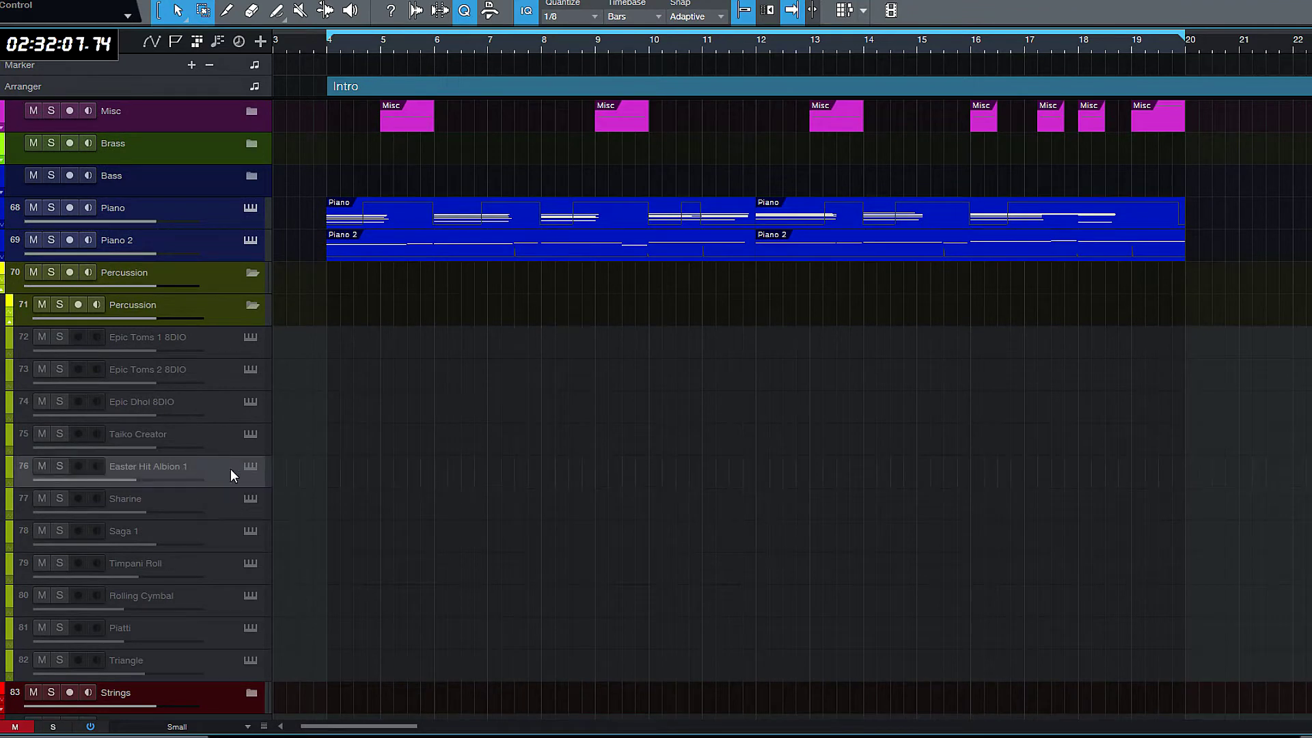
{"action": "right_click", "coordinate": [224, 477]}
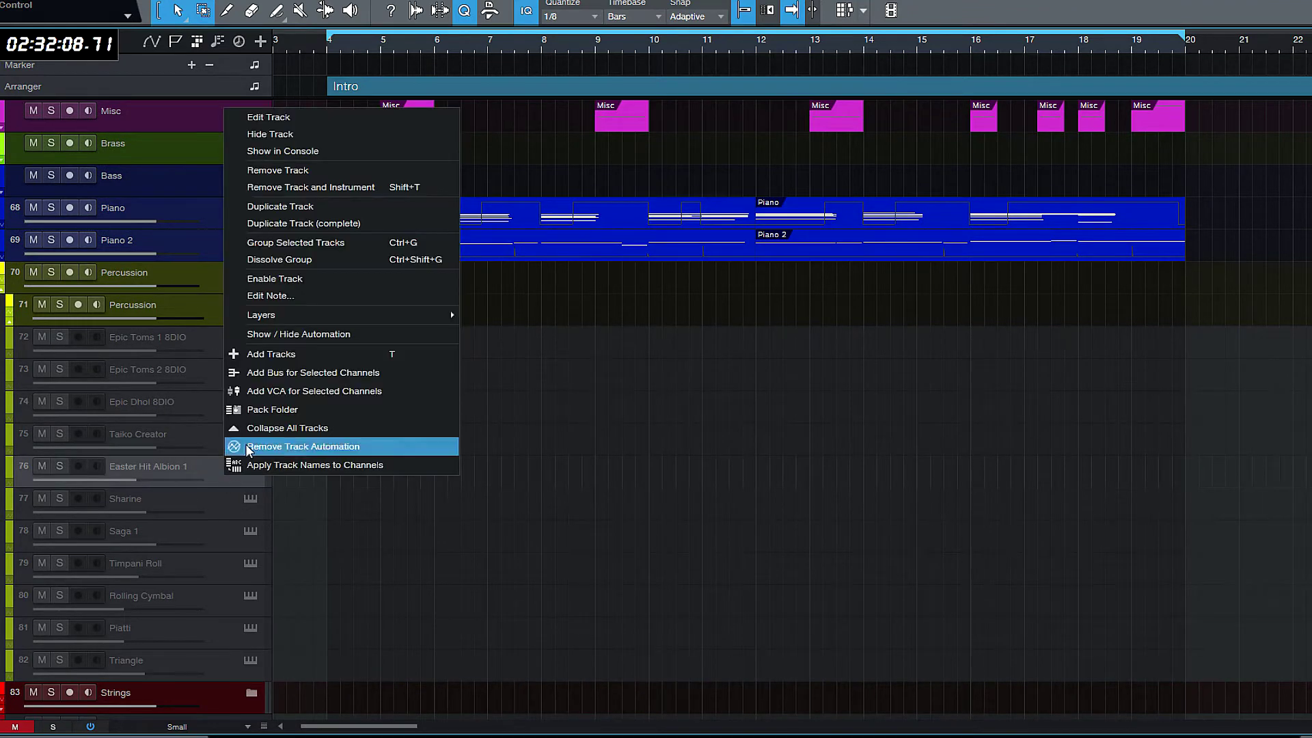
{"action": "left_click", "coordinate": [296, 282]}
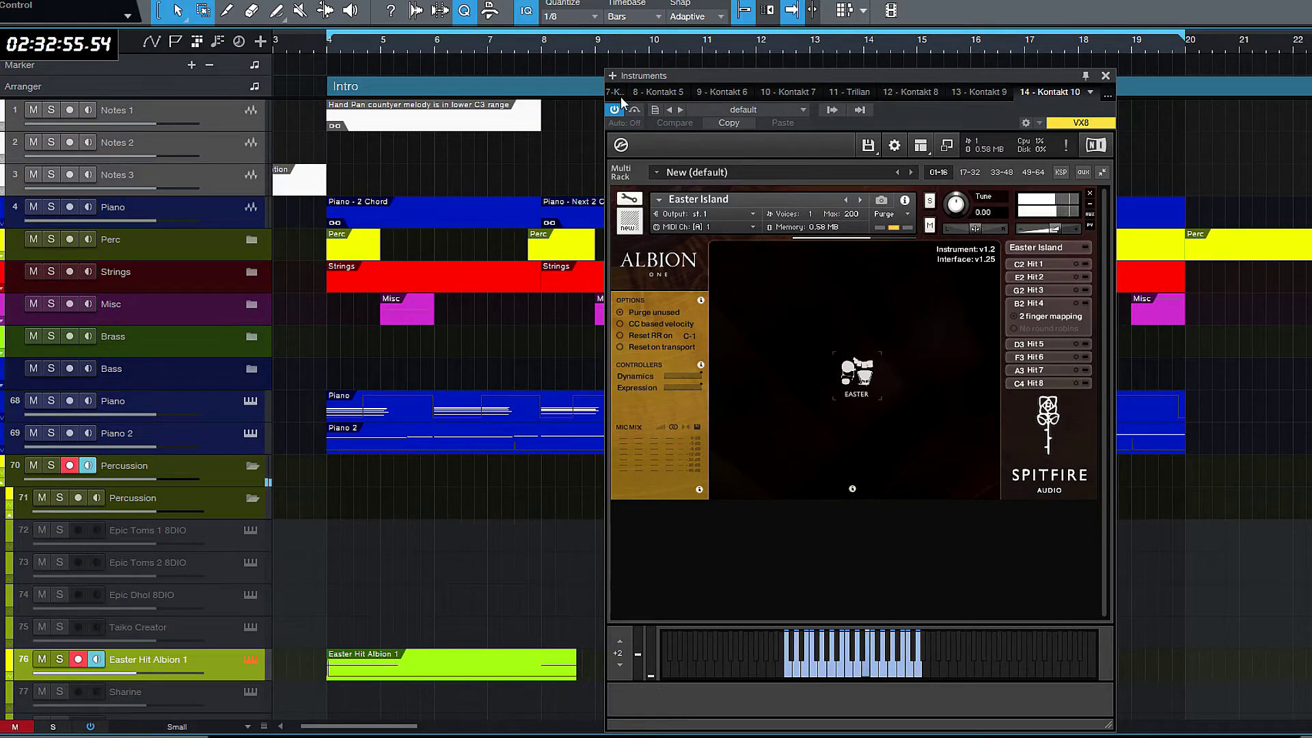
{"action": "left_click", "coordinate": [1105, 76]}
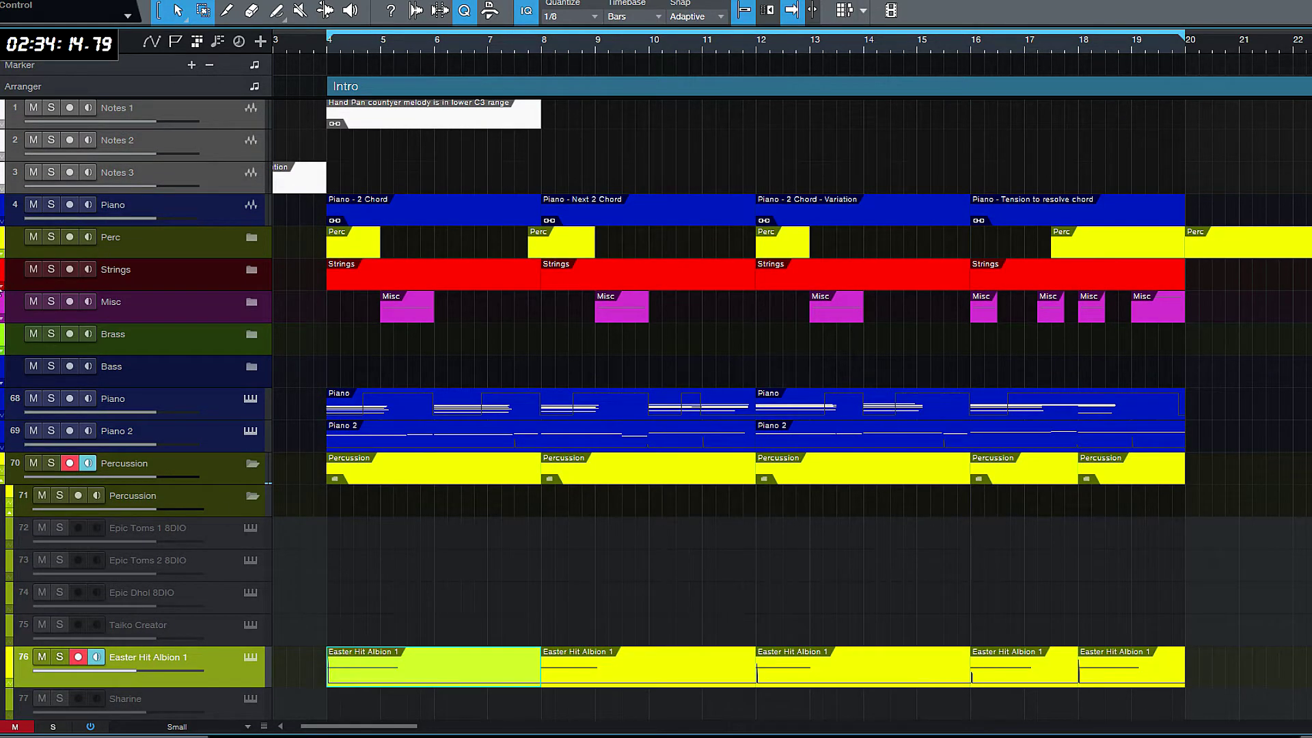
Step: Expand the upper Strings folder to show its reference tracks, and hide the Kontakt 3 instrument window
{"action": "left_click", "coordinate": [4, 290]}
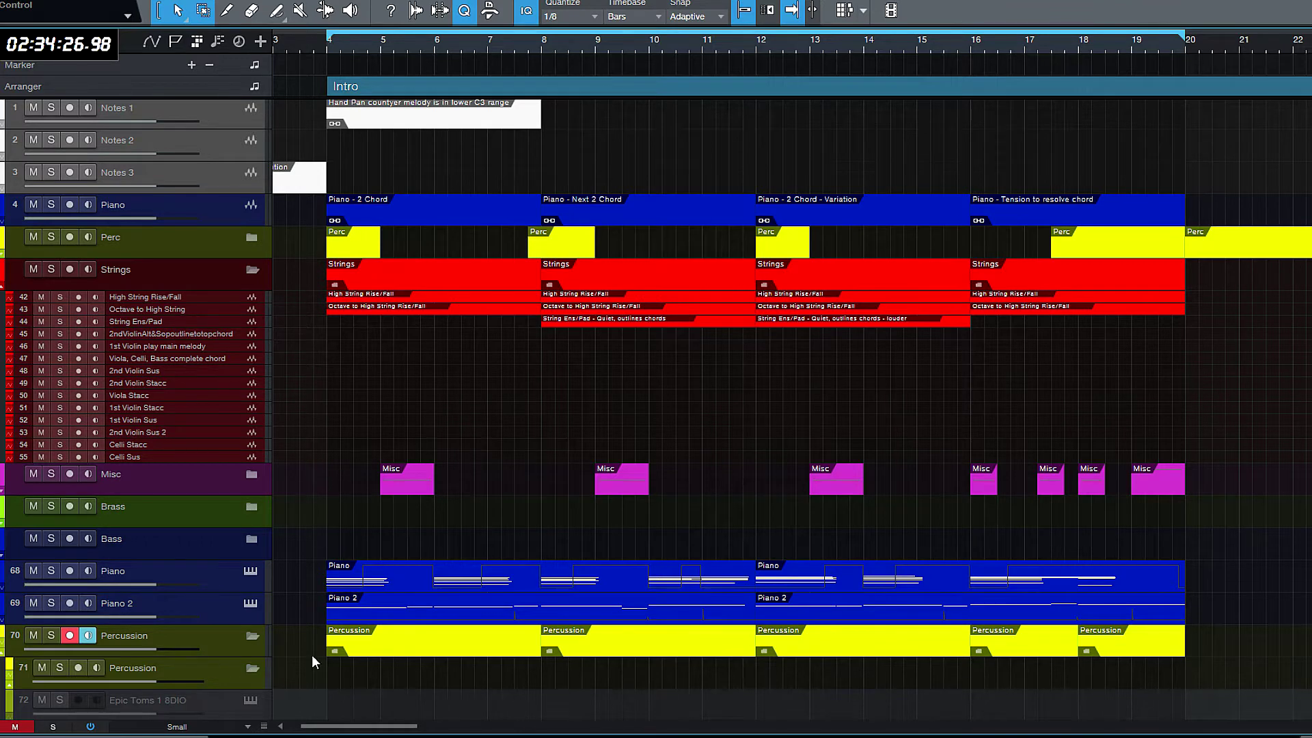
{"action": "scroll", "coordinate": [214, 559], "scroll_direction": "down", "scroll_amount": 1}
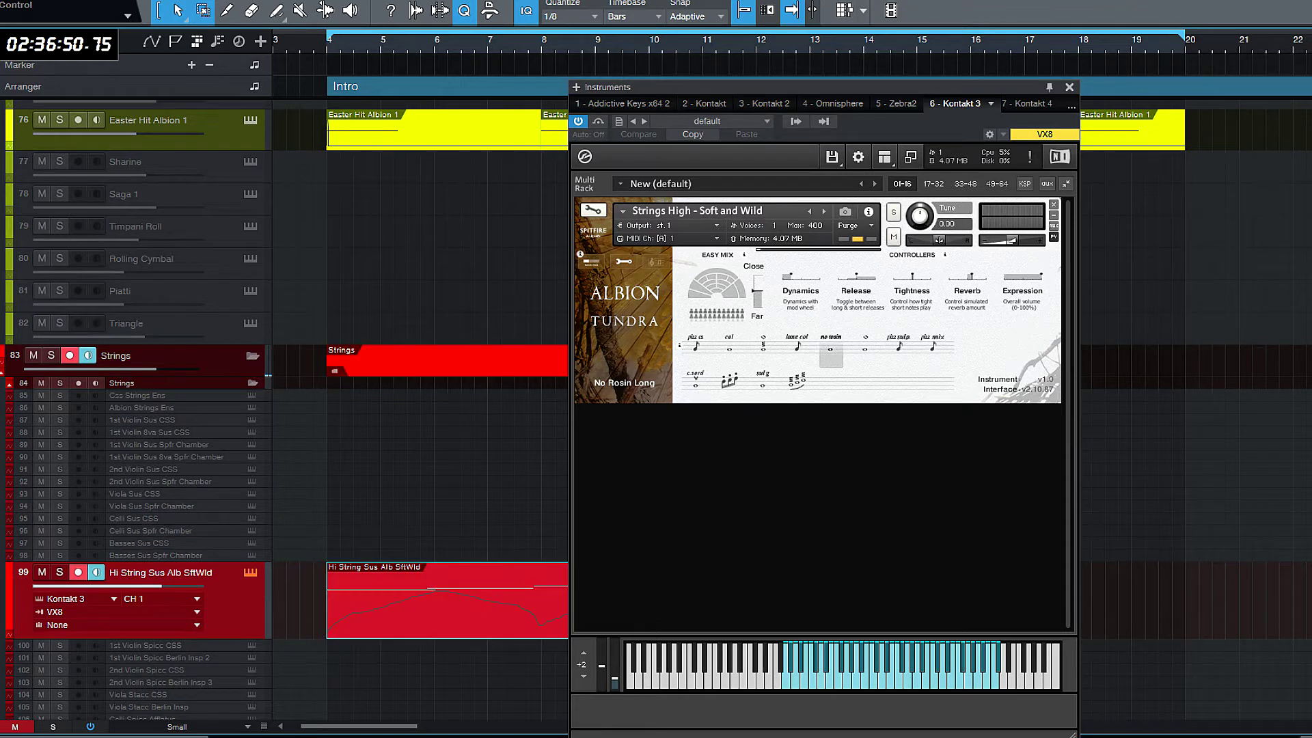
{"action": "key", "text": "F11"}
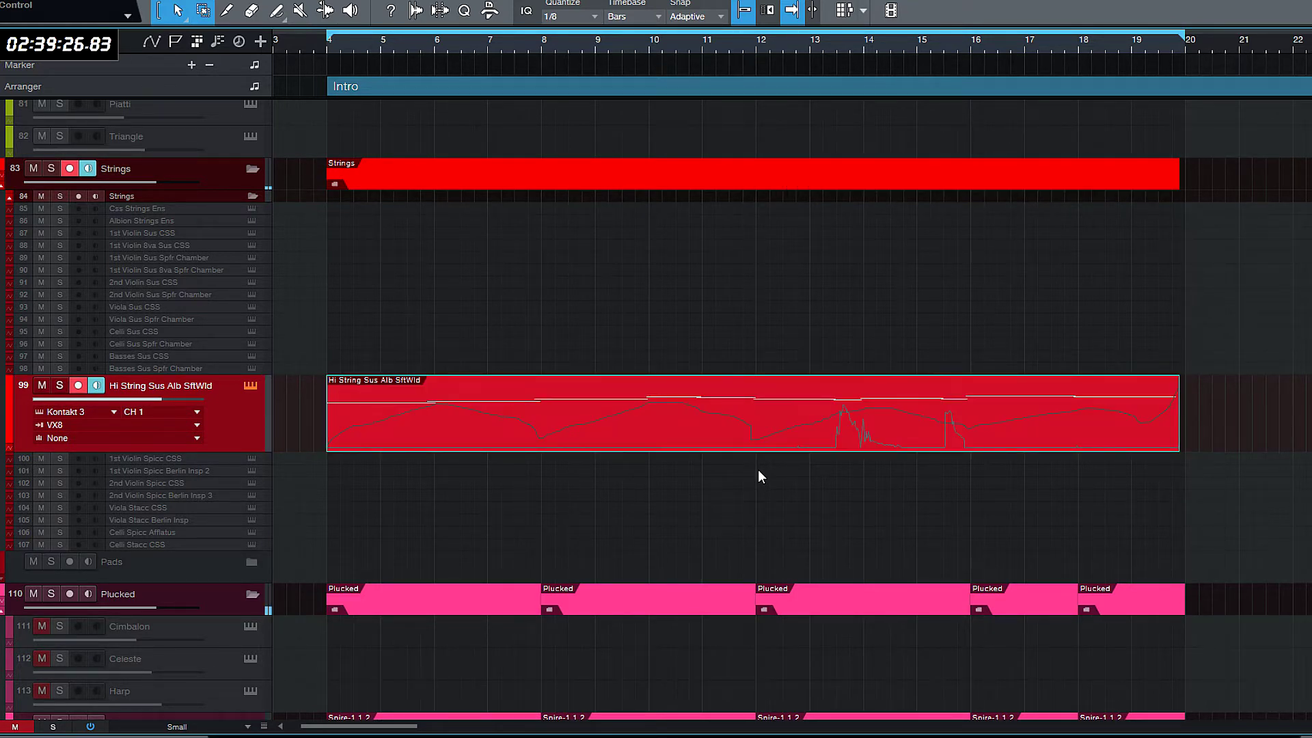
Step: Open the Hi String Sus Alb SftWld part for editing and smooth the modulation drop just before bar 12 with the Paint tool
{"action": "double_click", "coordinate": [731, 442]}
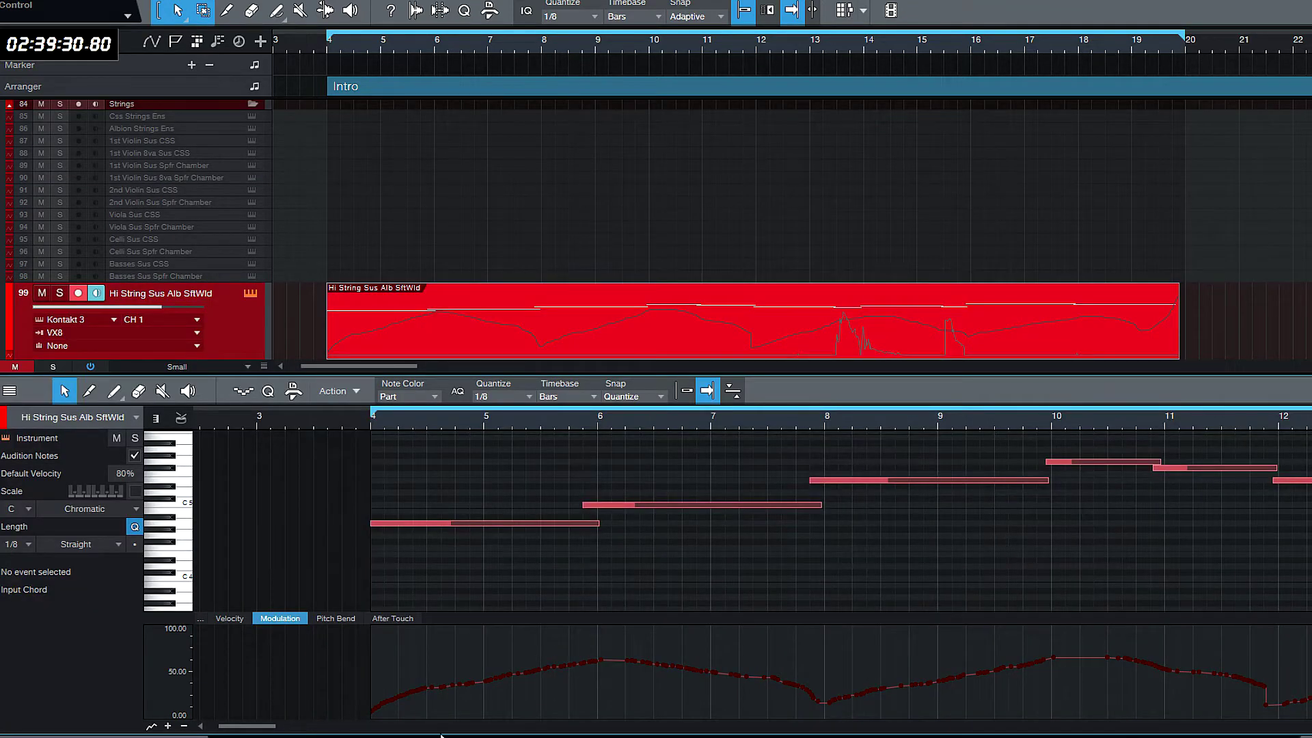
{"action": "left_click_drag", "start_coordinate": [286, 726], "coordinate": [316, 733]}
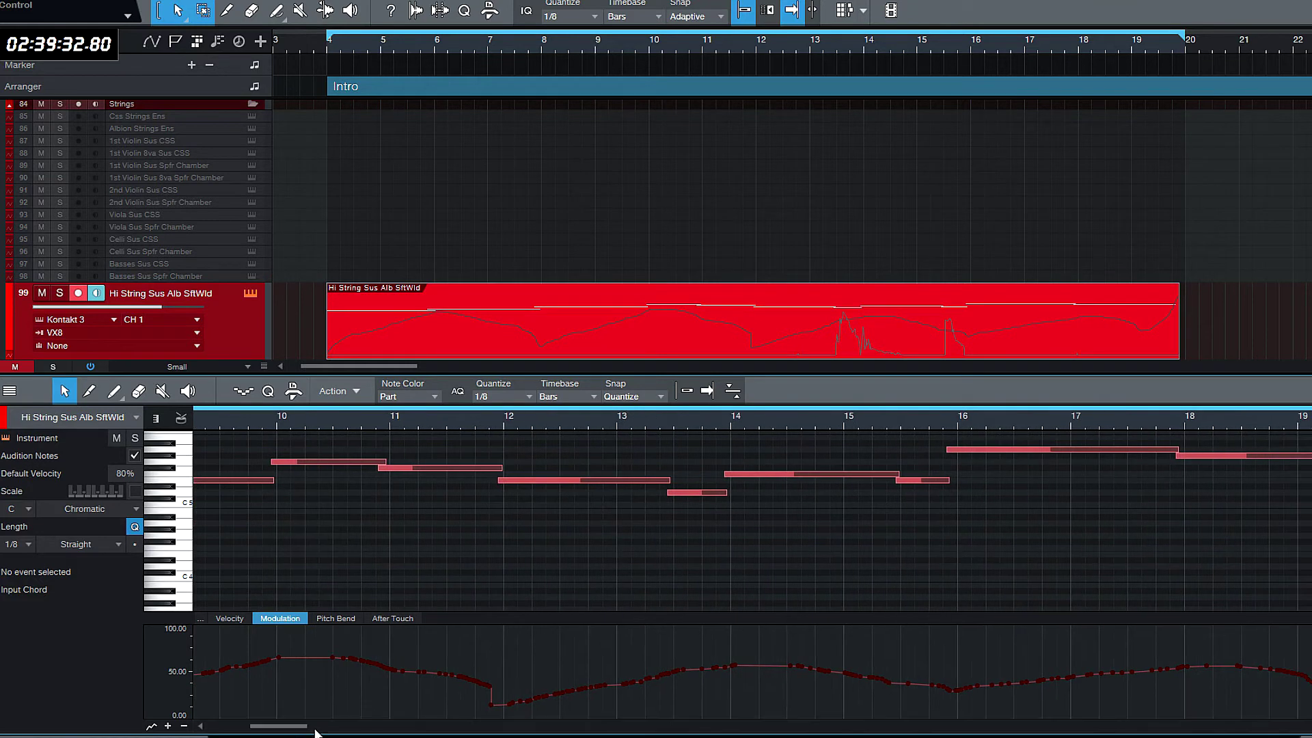
{"action": "key", "text": "f"}
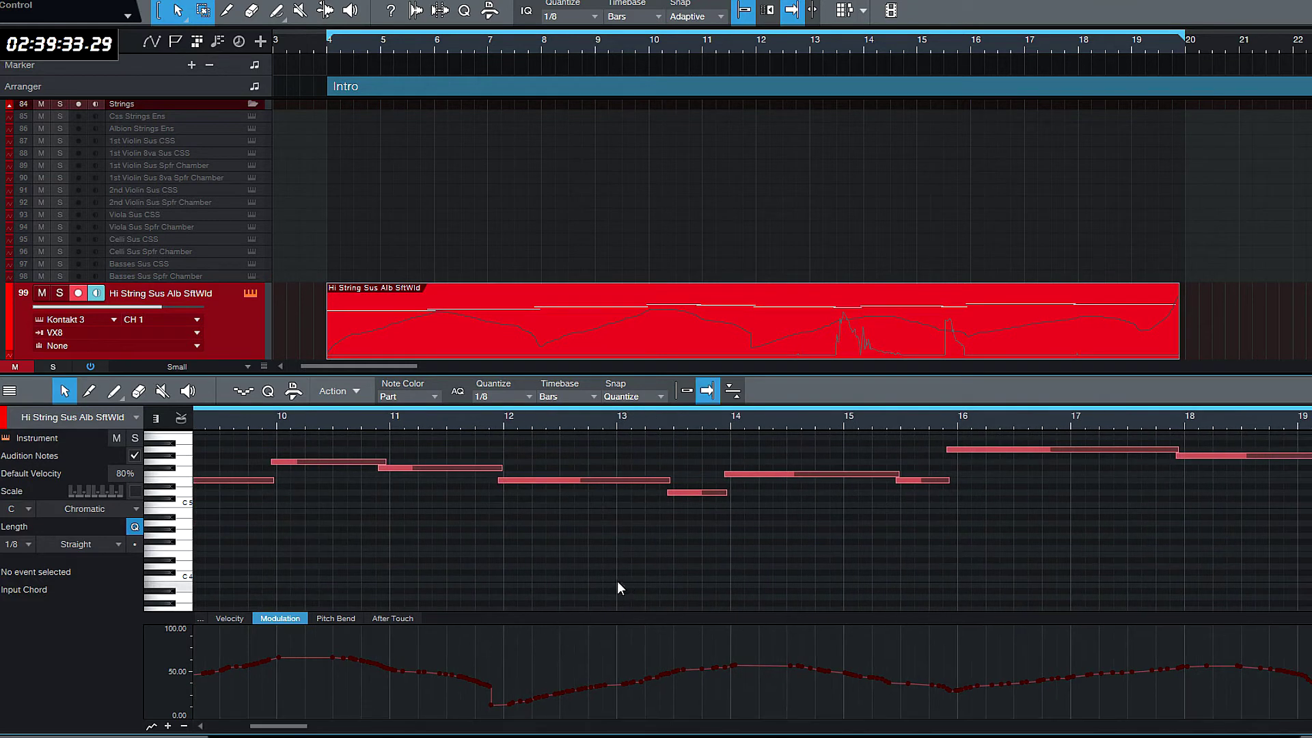
{"action": "left_click", "coordinate": [115, 392]}
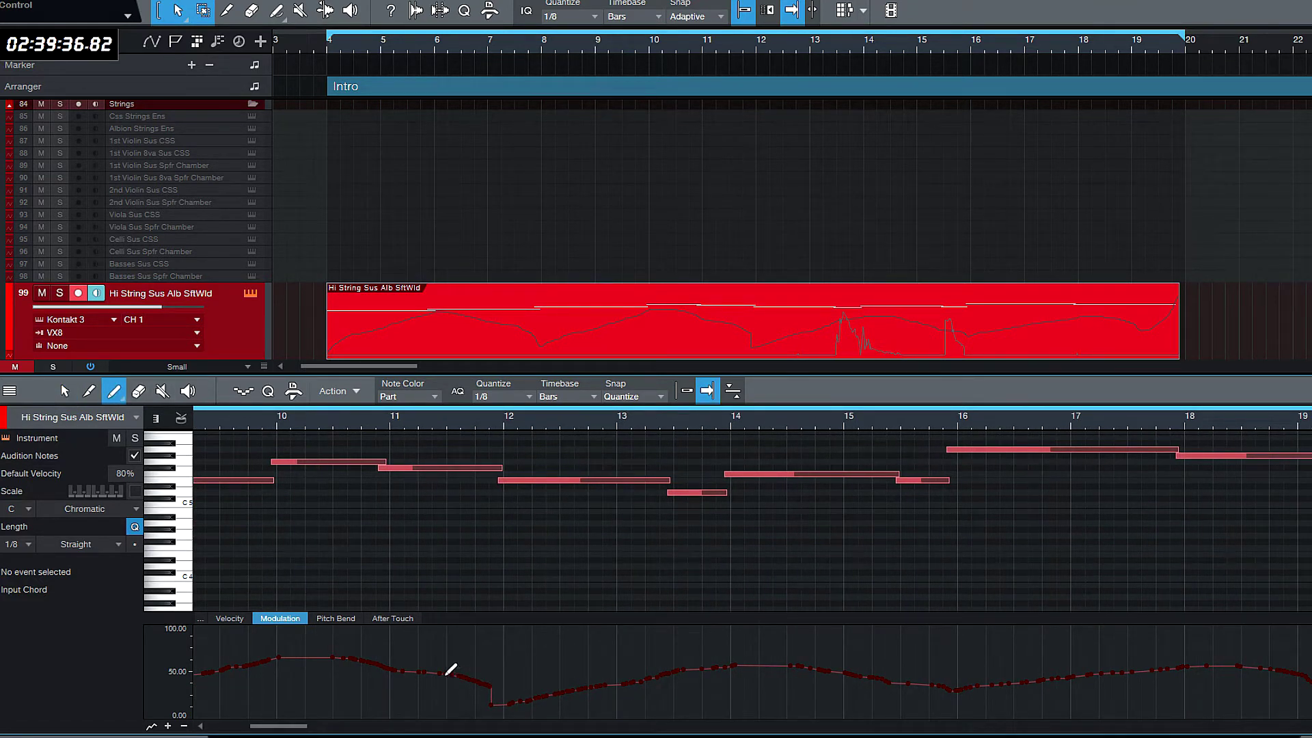
{"action": "left_click_drag", "start_coordinate": [479, 684], "coordinate": [501, 696]}
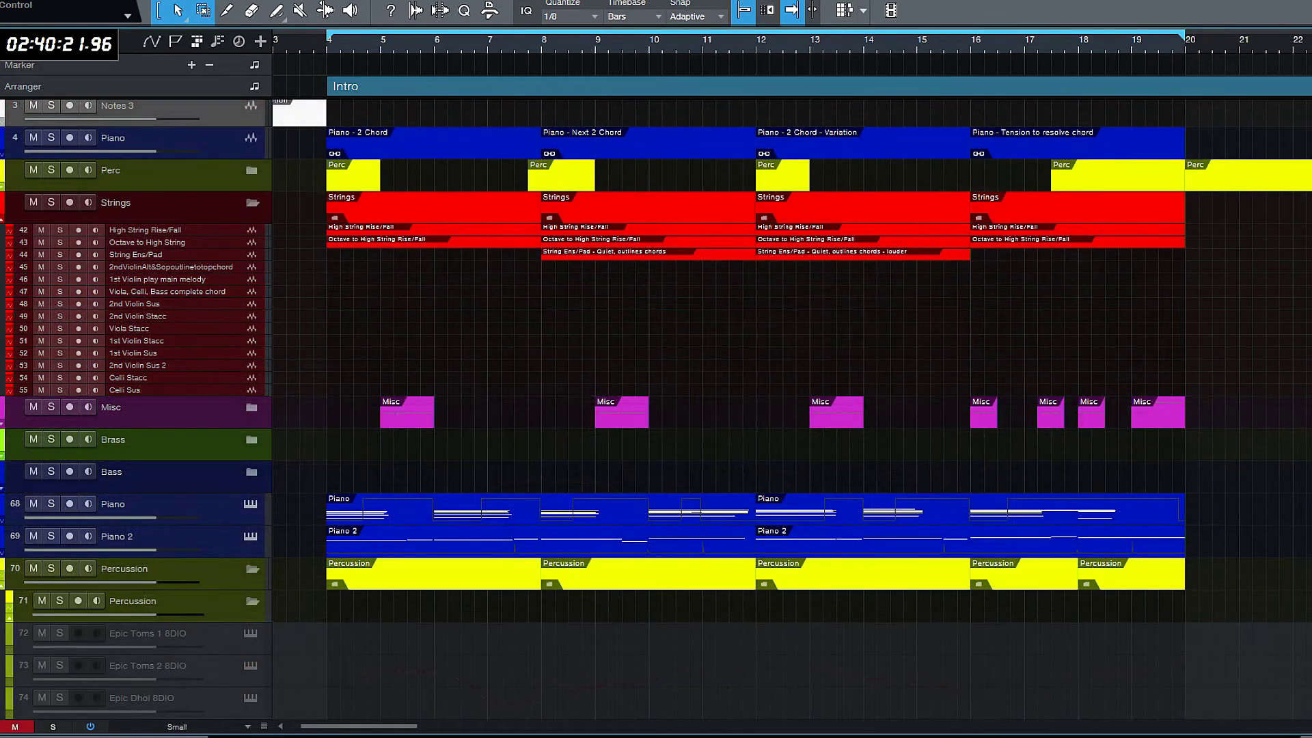
Step: Enable the disabled 2nd Violin Sus CSS track in the lower Strings folder
{"action": "scroll", "coordinate": [655, 410], "scroll_direction": "down", "scroll_amount": 15}
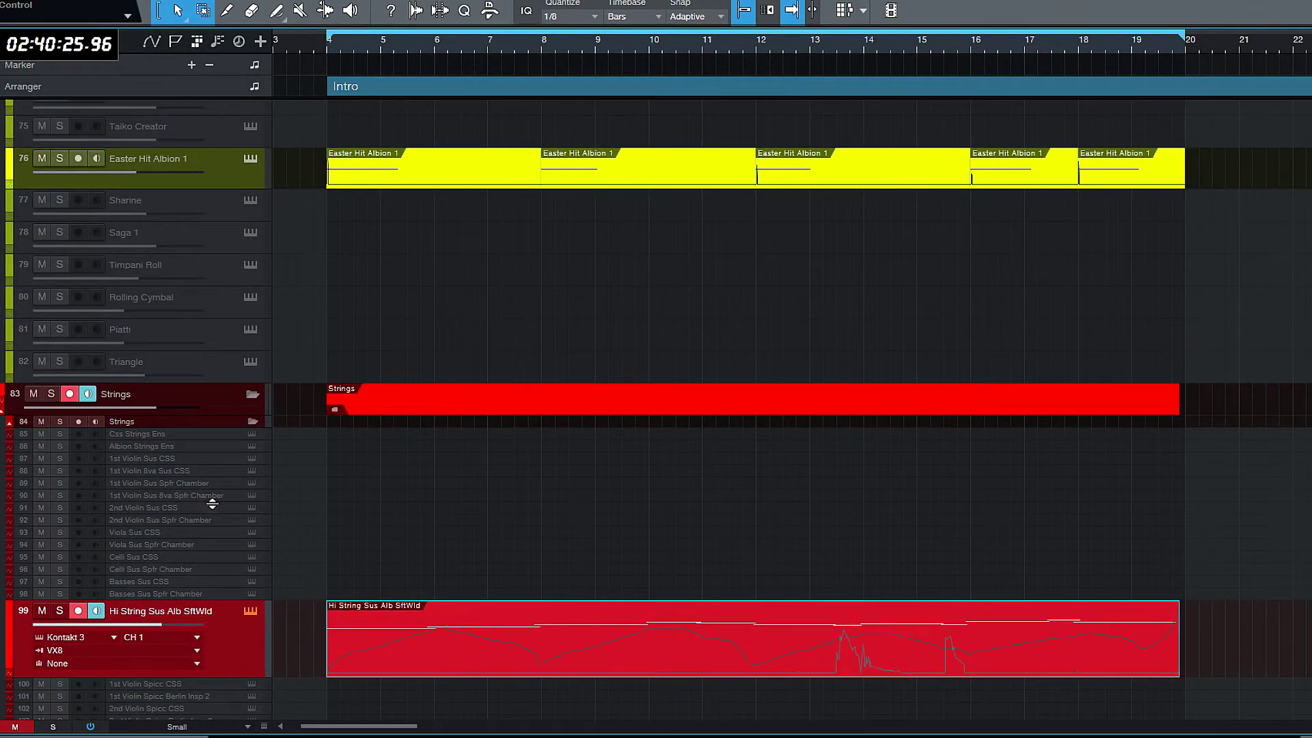
{"action": "right_click", "coordinate": [173, 508]}
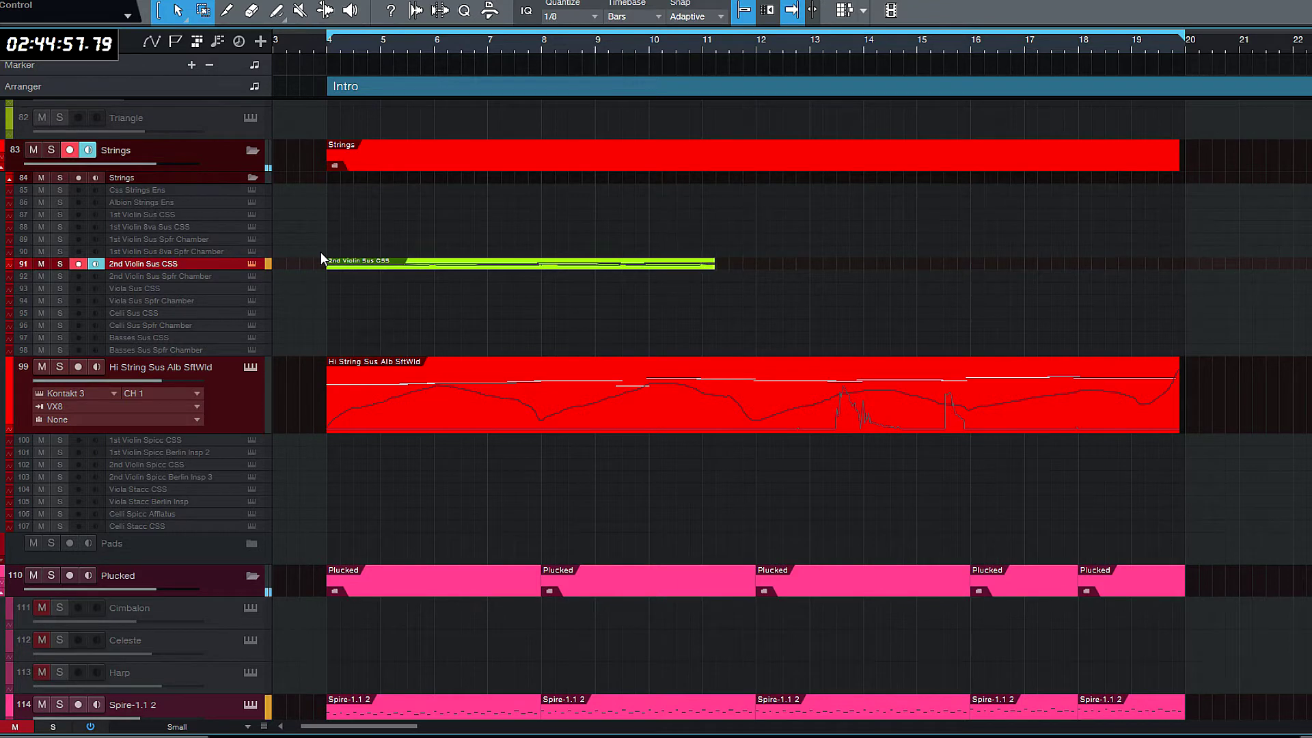
Step: Play the Intro while looking over its piano, percussion, strings, misc and bass tracks through the arrangement
{"action": "key", "text": "space"}
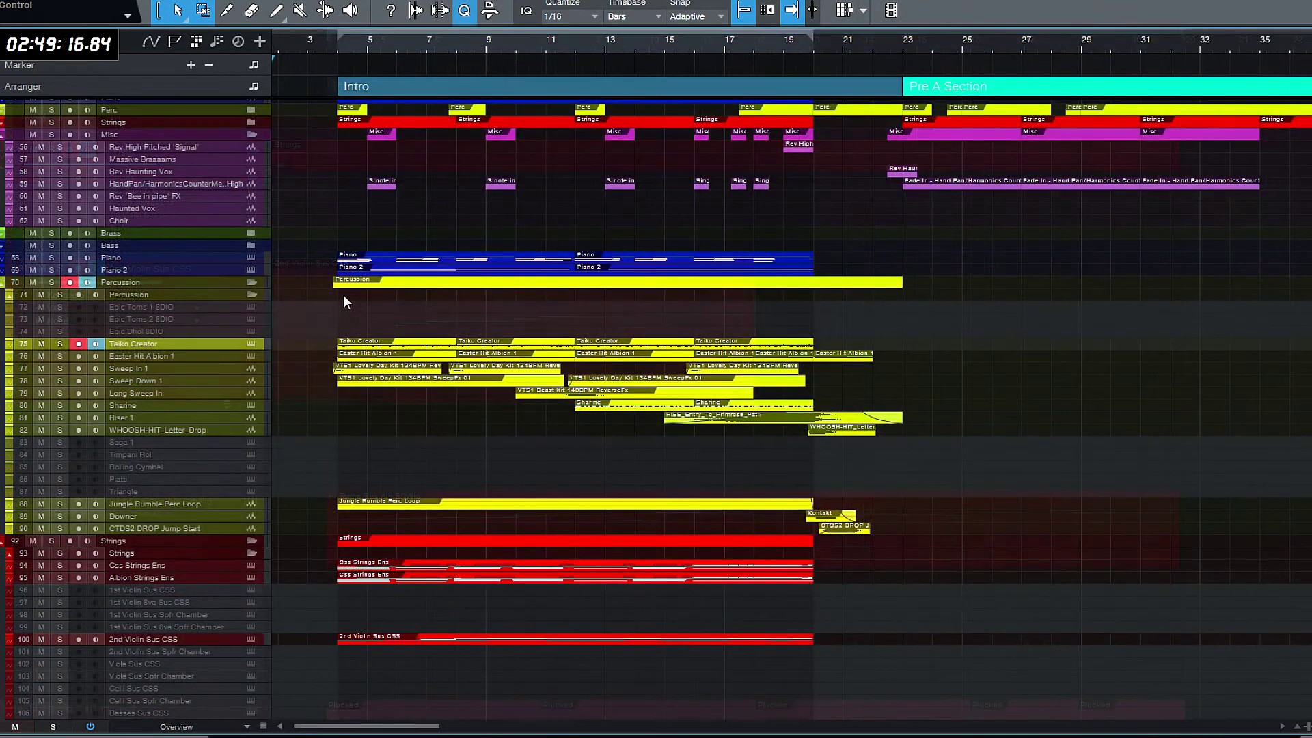
{"action": "scroll", "coordinate": [443, 308], "scroll_direction": "down", "scroll_amount": 3}
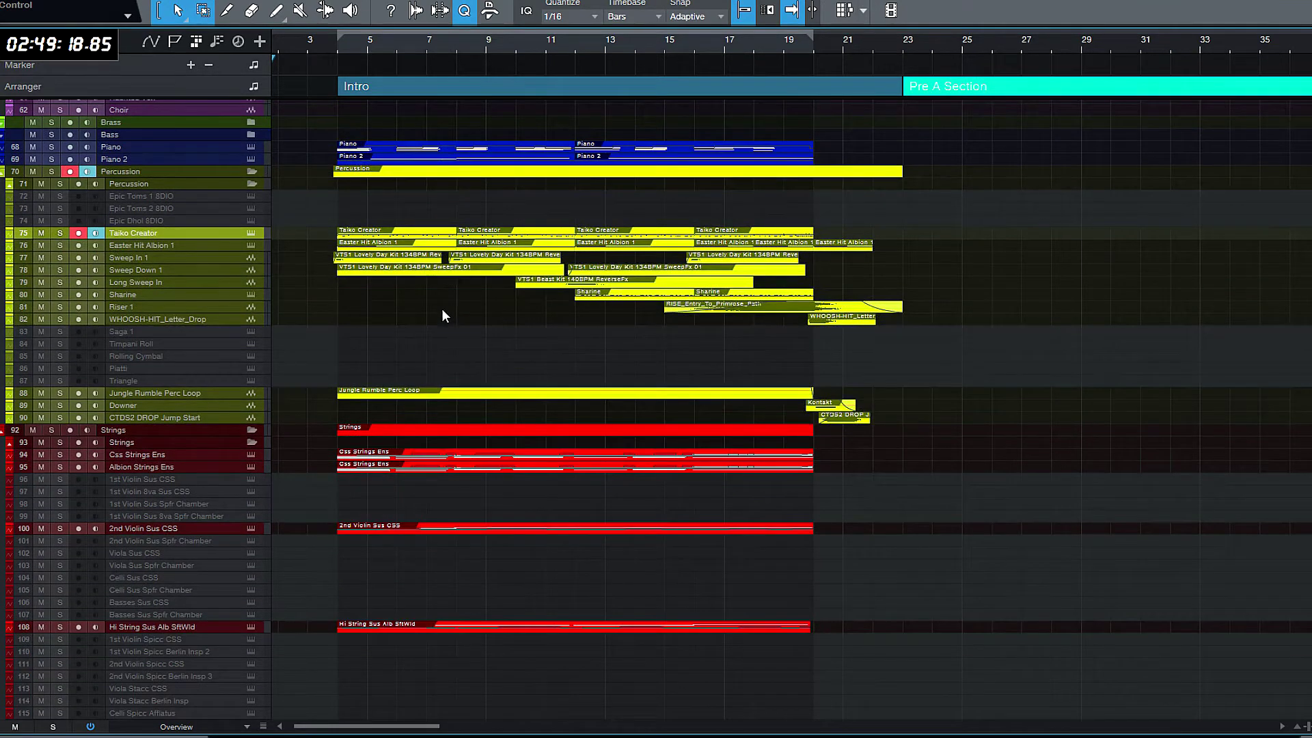
{"action": "scroll", "coordinate": [441, 309], "scroll_direction": "up", "scroll_amount": 3}
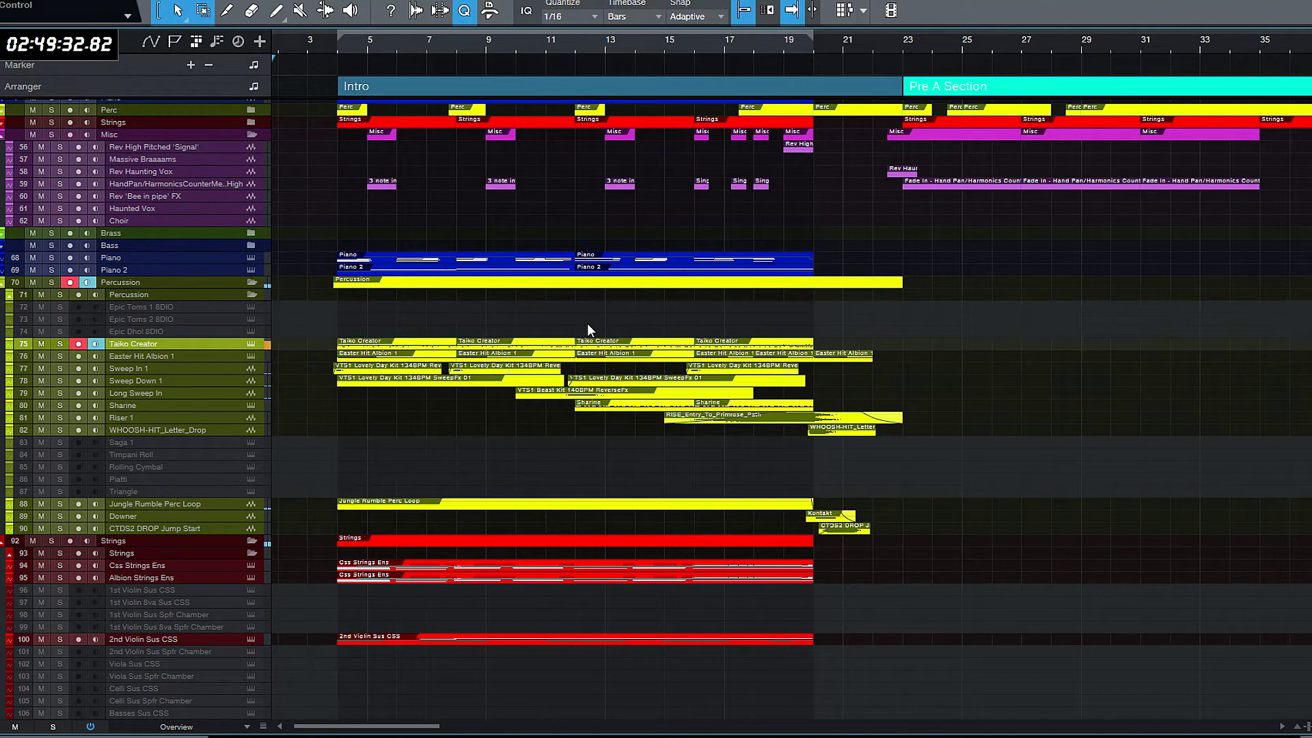
{"action": "scroll", "coordinate": [595, 335], "scroll_direction": "down", "scroll_amount": 3}
{"action": "scroll", "coordinate": [601, 346], "scroll_direction": "down", "scroll_amount": 2}
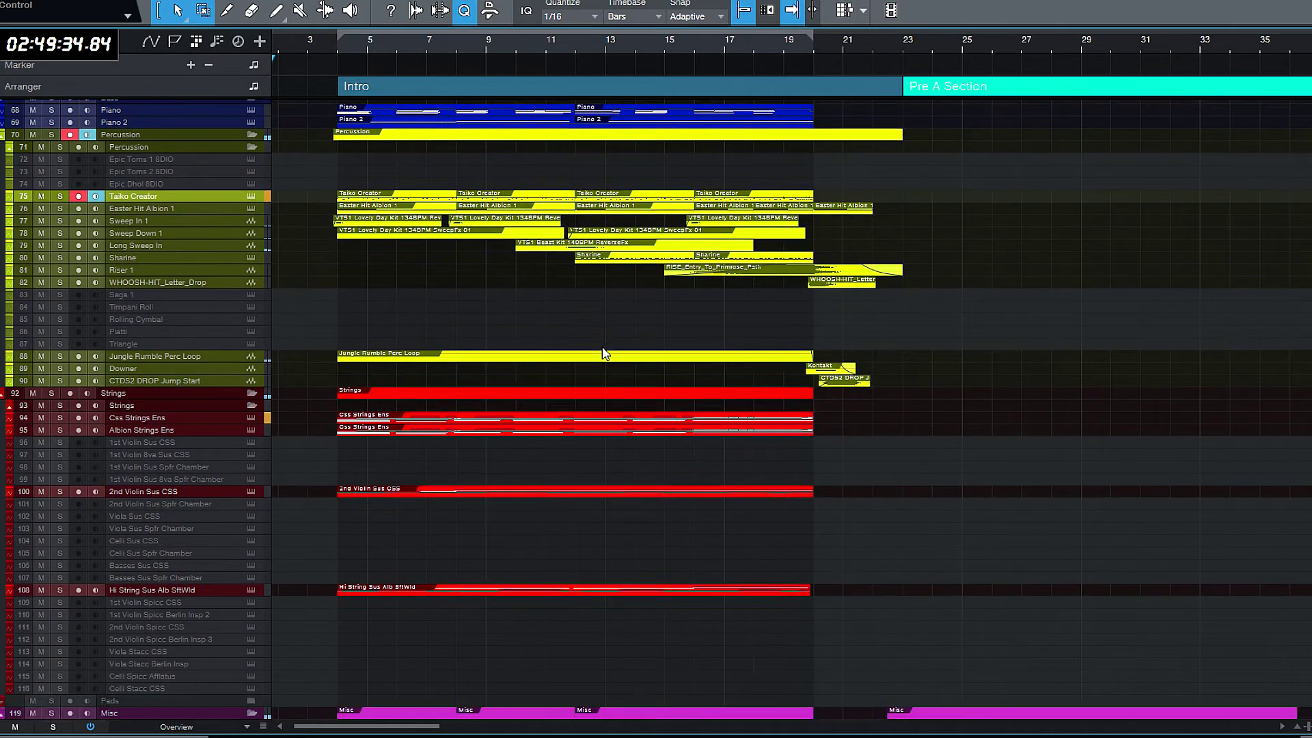
{"action": "scroll", "coordinate": [602, 350], "scroll_direction": "down", "scroll_amount": 3}
{"action": "scroll", "coordinate": [605, 350], "scroll_direction": "down", "scroll_amount": 2}
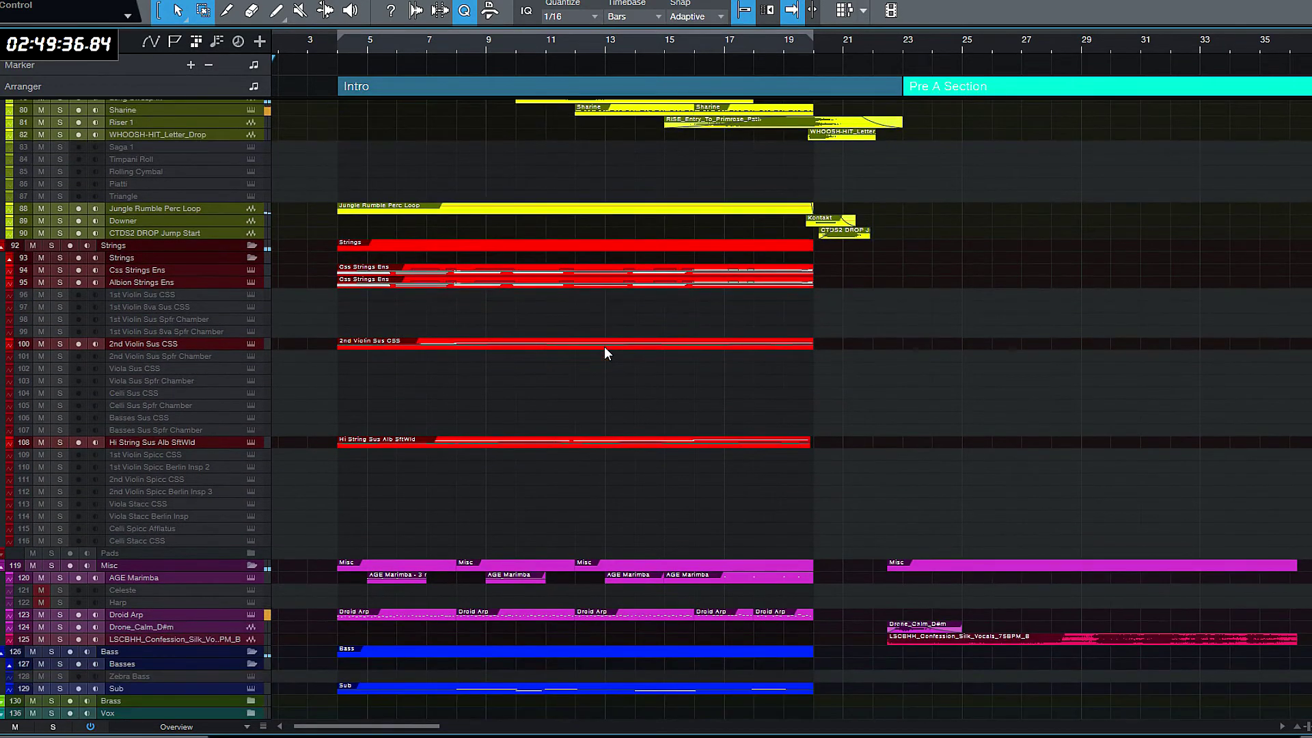
{"action": "scroll", "coordinate": [604, 347], "scroll_direction": "down", "scroll_amount": 1}
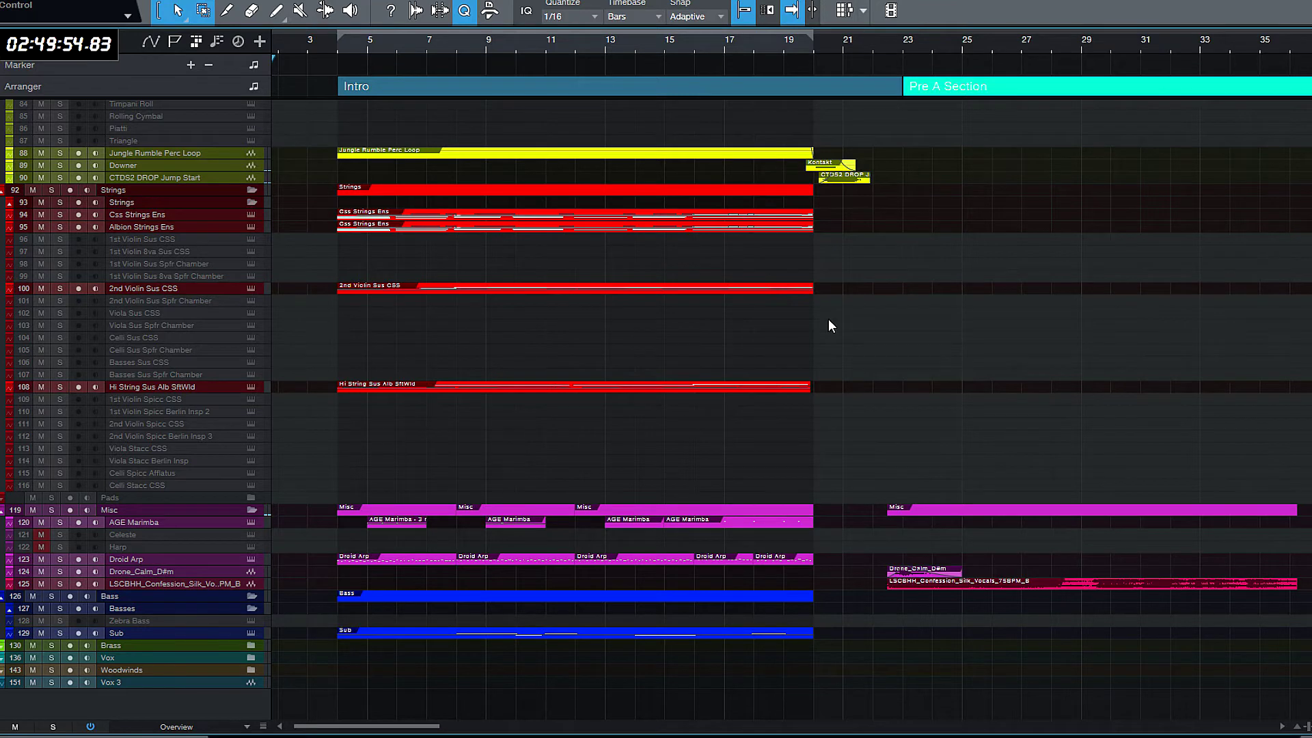
{"action": "scroll", "coordinate": [824, 320], "scroll_direction": "up", "scroll_amount": 10}
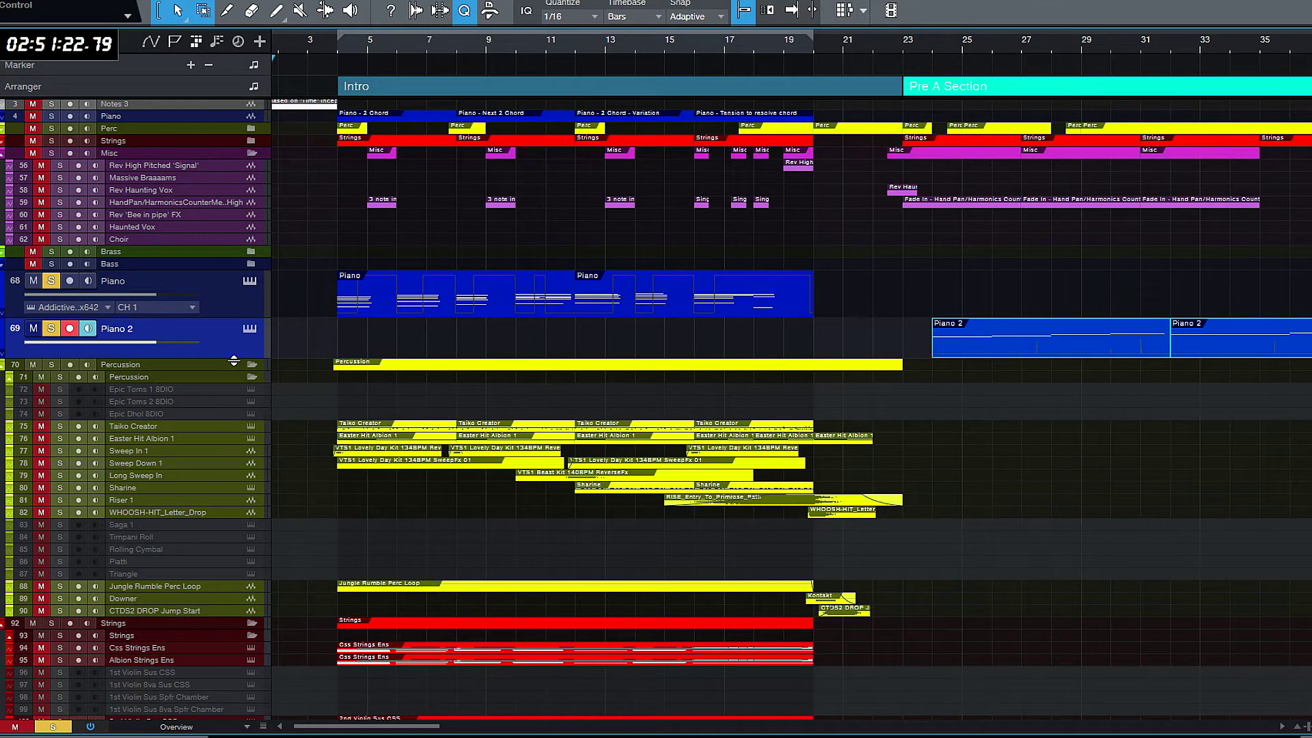
Step: Move the two Piano 2 parts back to the Intro's start at bar 4, and unsolo Piano and Piano 2
{"action": "key", "text": "f"}
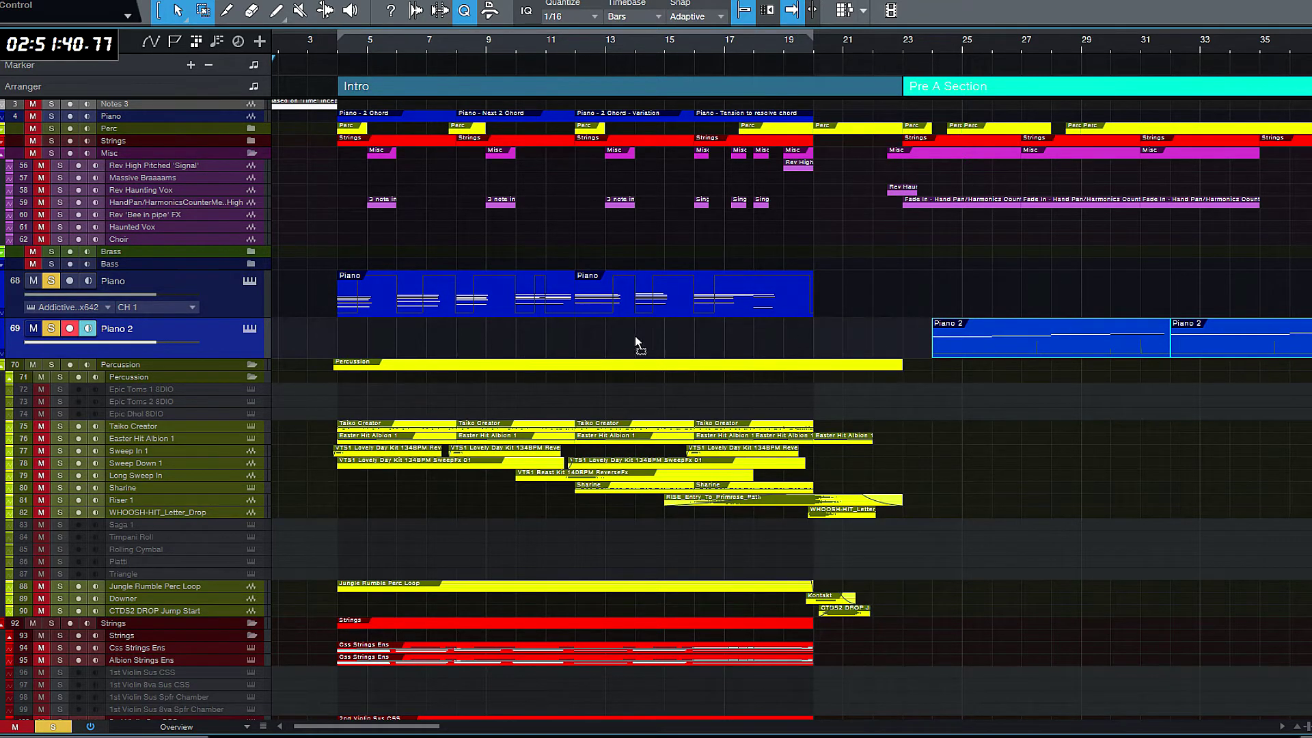
{"action": "left_click_drag", "start_coordinate": [394, 334], "coordinate": [396, 334]}
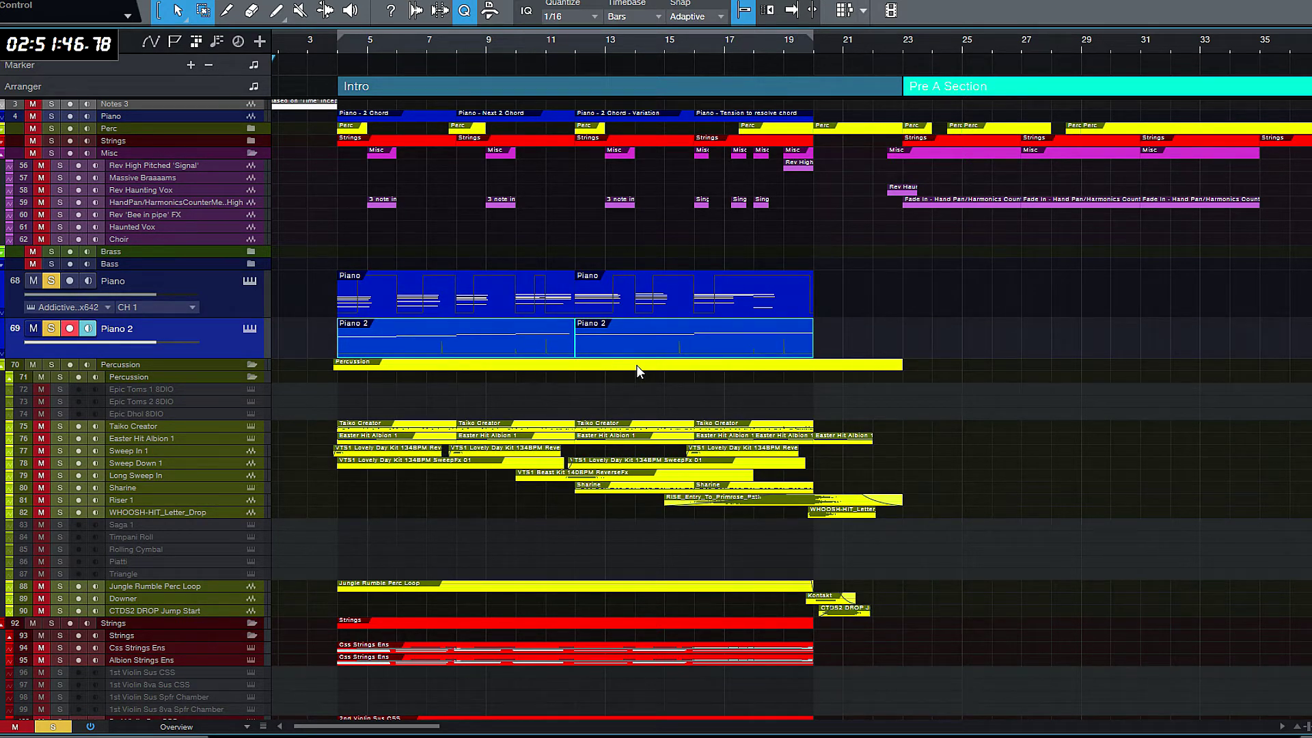
{"action": "left_click", "coordinate": [48, 281]}
{"action": "left_click", "coordinate": [52, 328]}
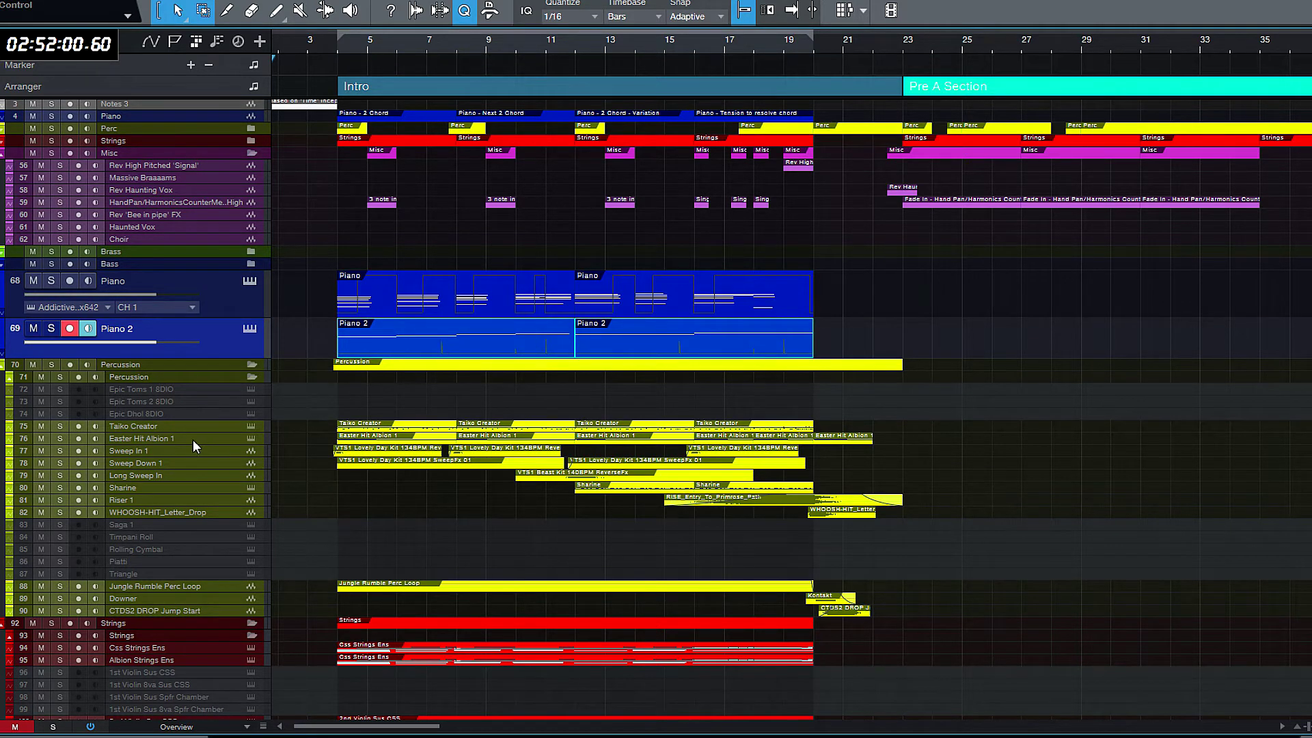
Step: Enlarge the Taiko Creator track and audition it in solo with its Kontakt 49 instrument window open
{"action": "left_click_drag", "start_coordinate": [193, 432], "coordinate": [192, 470]}
{"action": "key", "text": "f"}
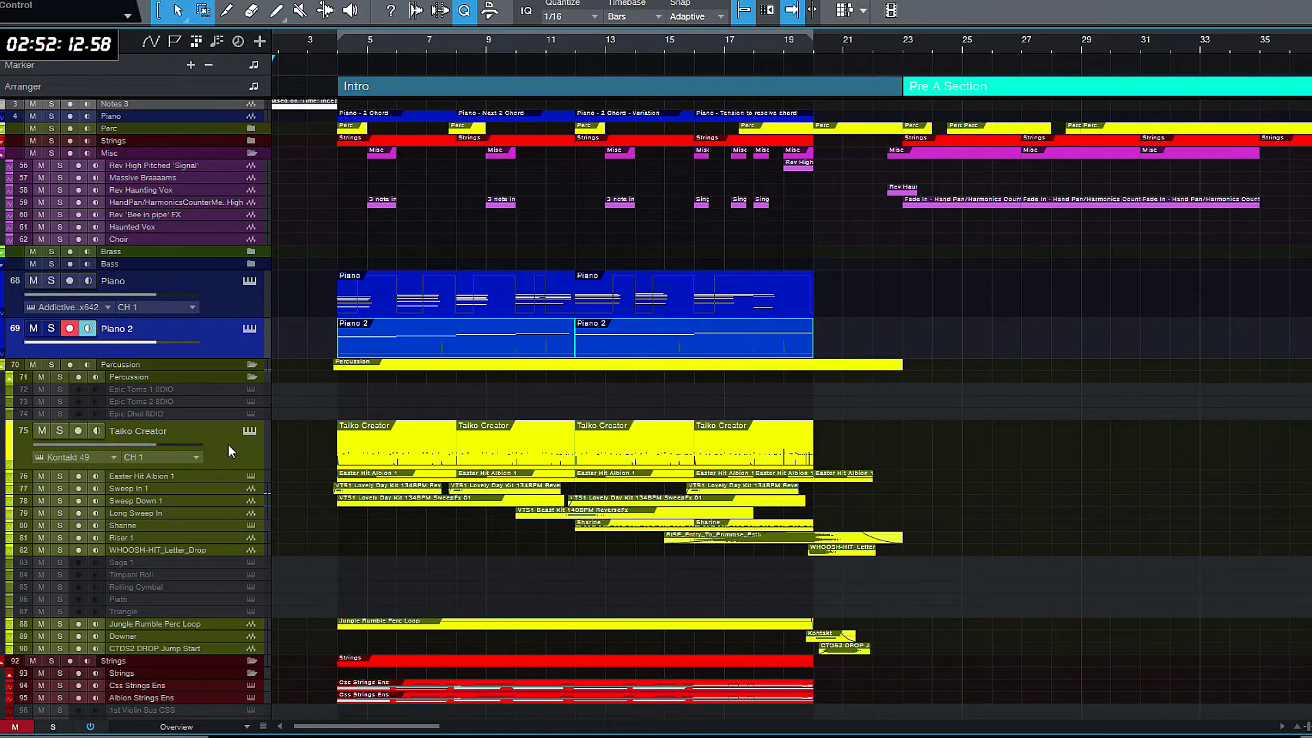
{"action": "left_click", "coordinate": [249, 432]}
{"action": "left_click_drag", "start_coordinate": [1109, 92], "coordinate": [616, 80]}
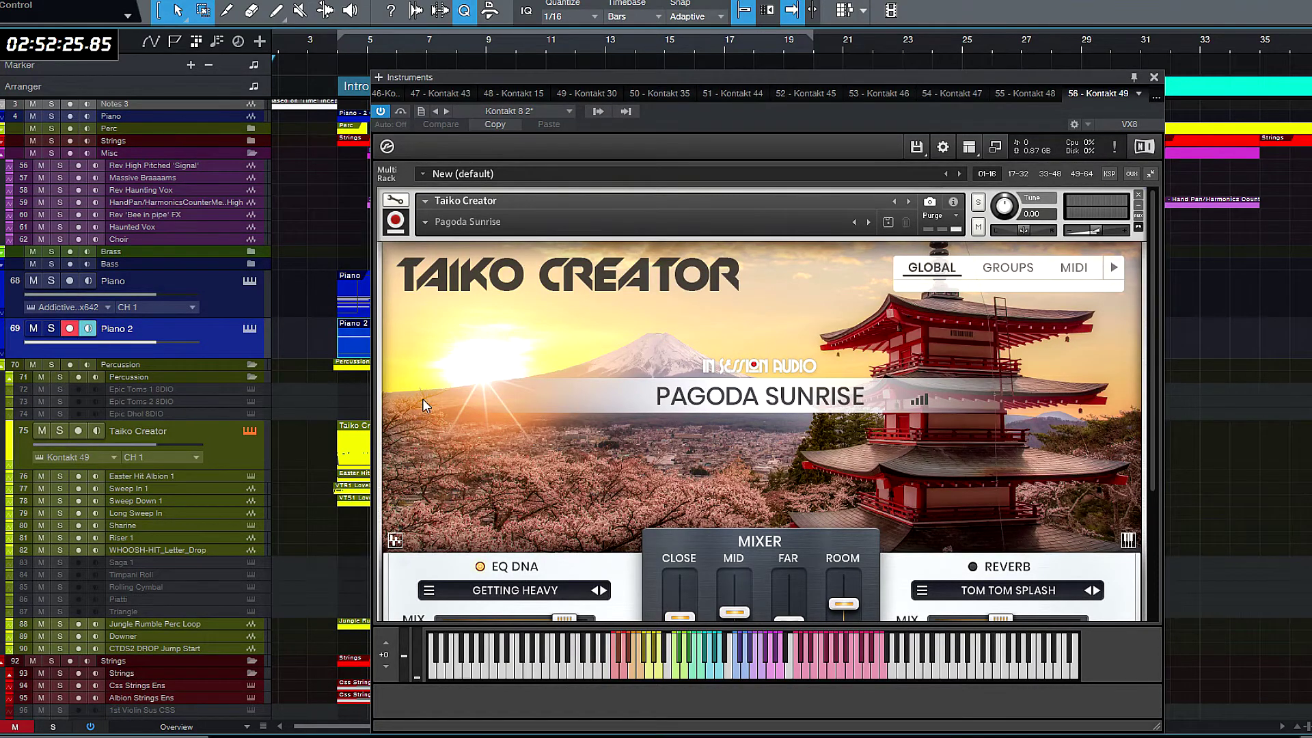
{"action": "key", "text": "s"}
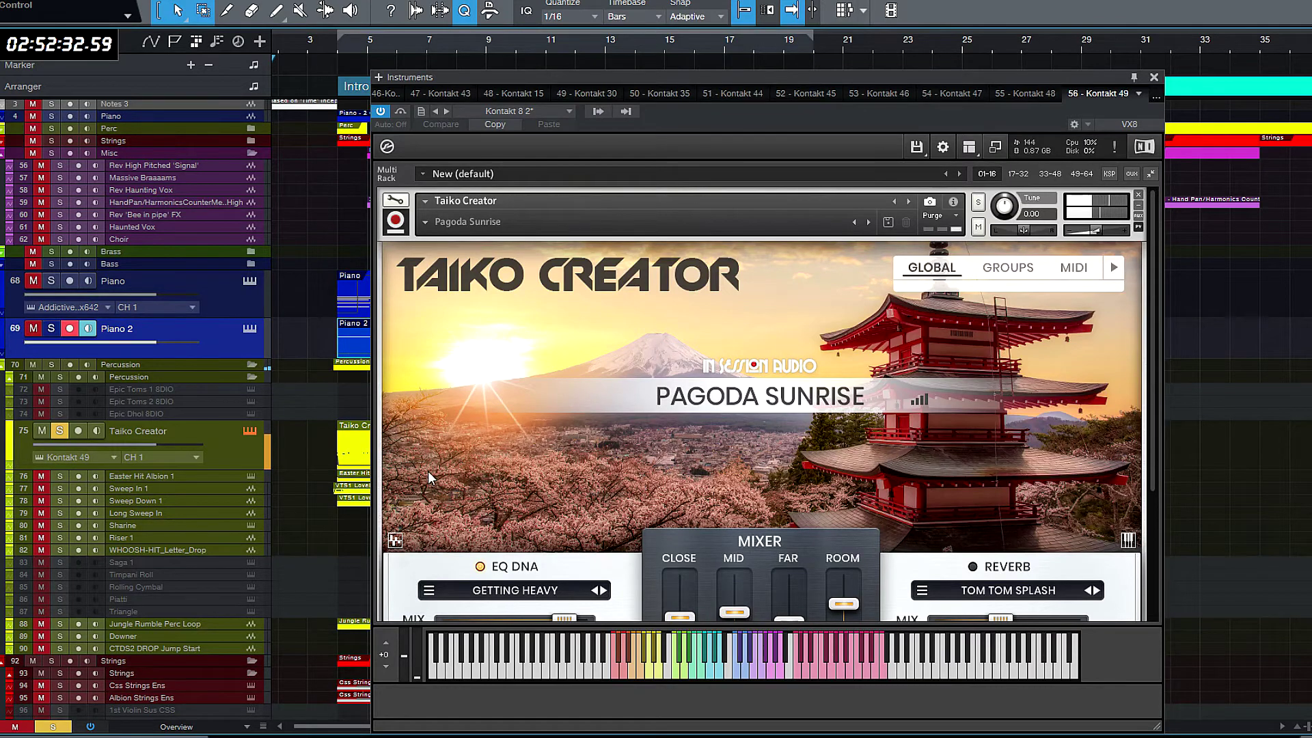
Step: Examine the first Taiko Creator part's notes in the editor, and close the editor with the instrument window kept open
{"action": "double_click", "coordinate": [354, 459]}
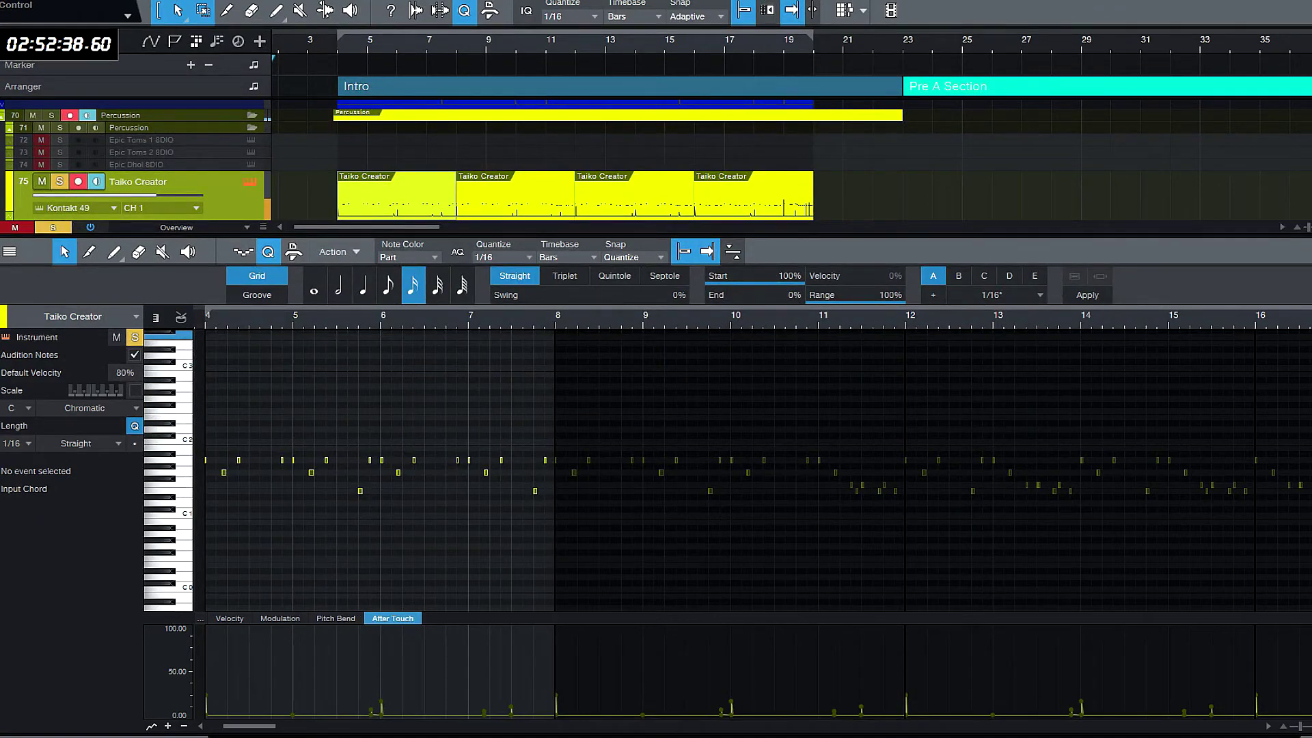
{"action": "key", "text": "F11"}
{"action": "left_click_drag", "start_coordinate": [913, 76], "coordinate": [965, 167]}
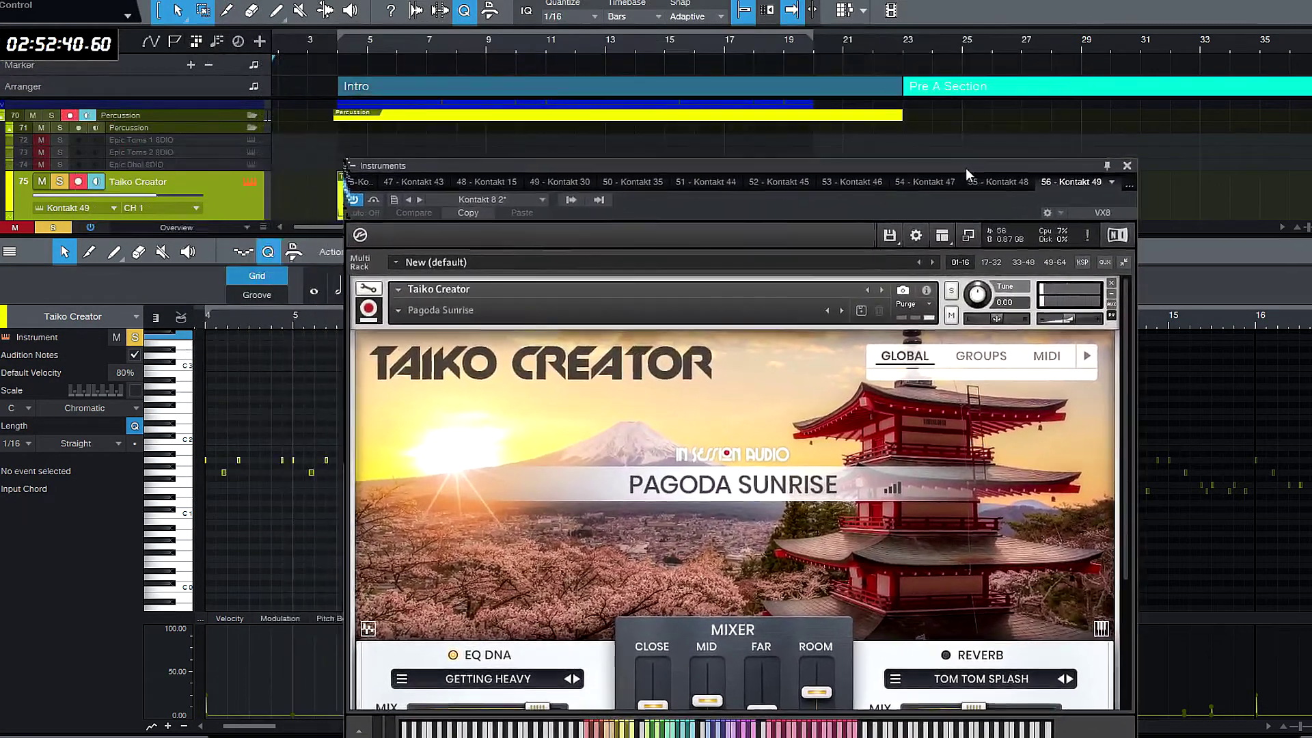
{"action": "key", "text": "F2"}
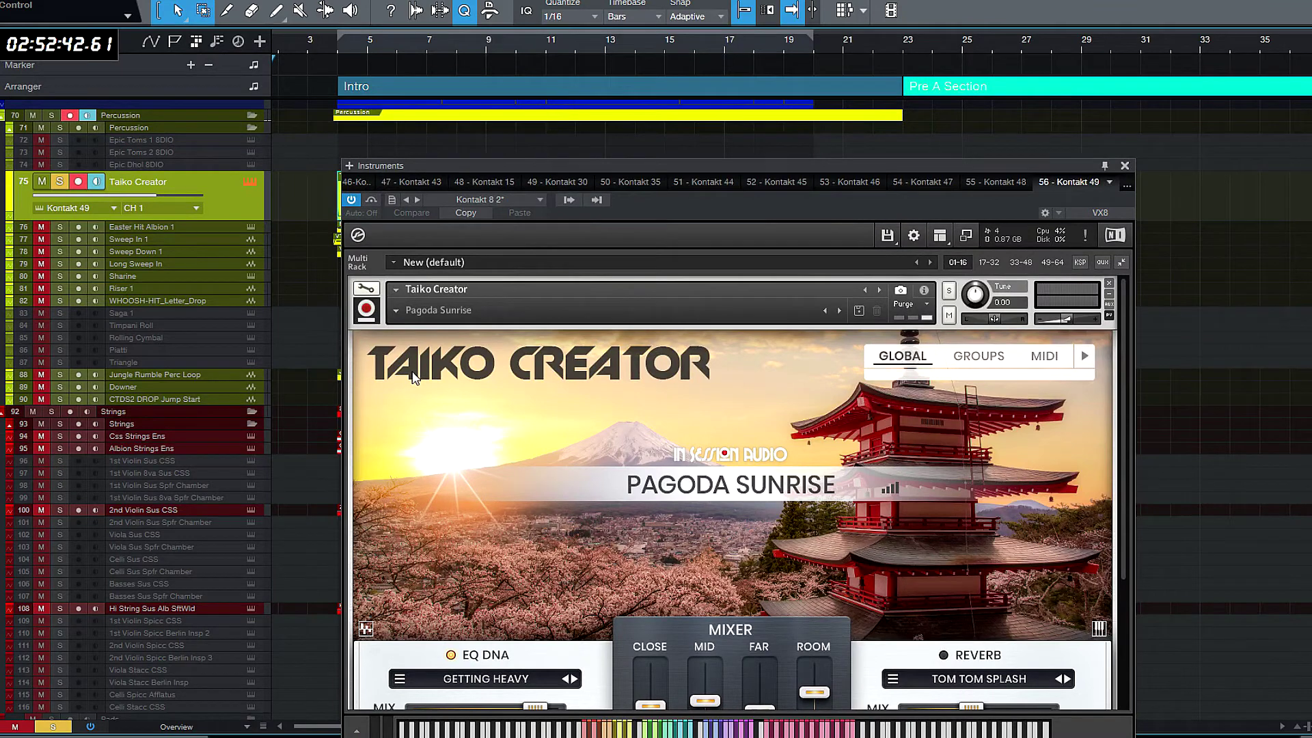
{"action": "left_click_drag", "start_coordinate": [451, 161], "coordinate": [494, 156]}
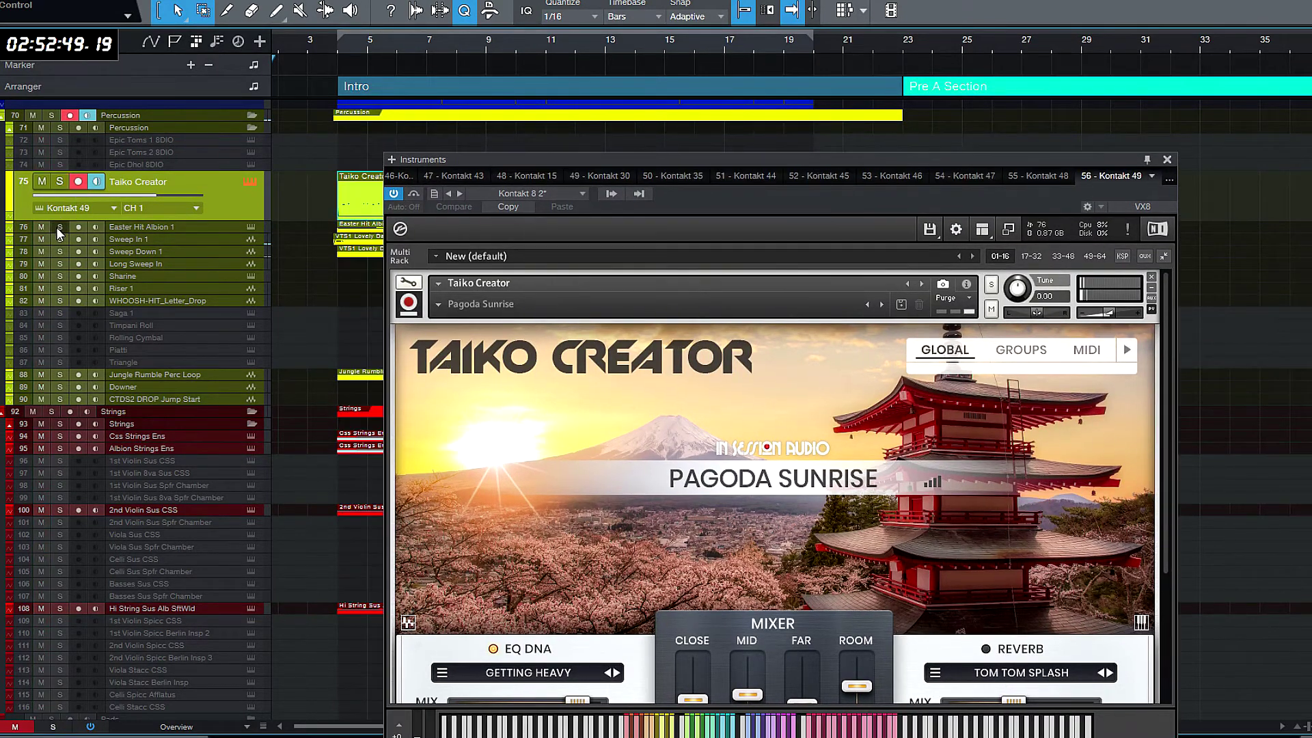
Step: Open the Easter Hit Albion 1 instrument and audition the track in solo
{"action": "left_click", "coordinate": [251, 227]}
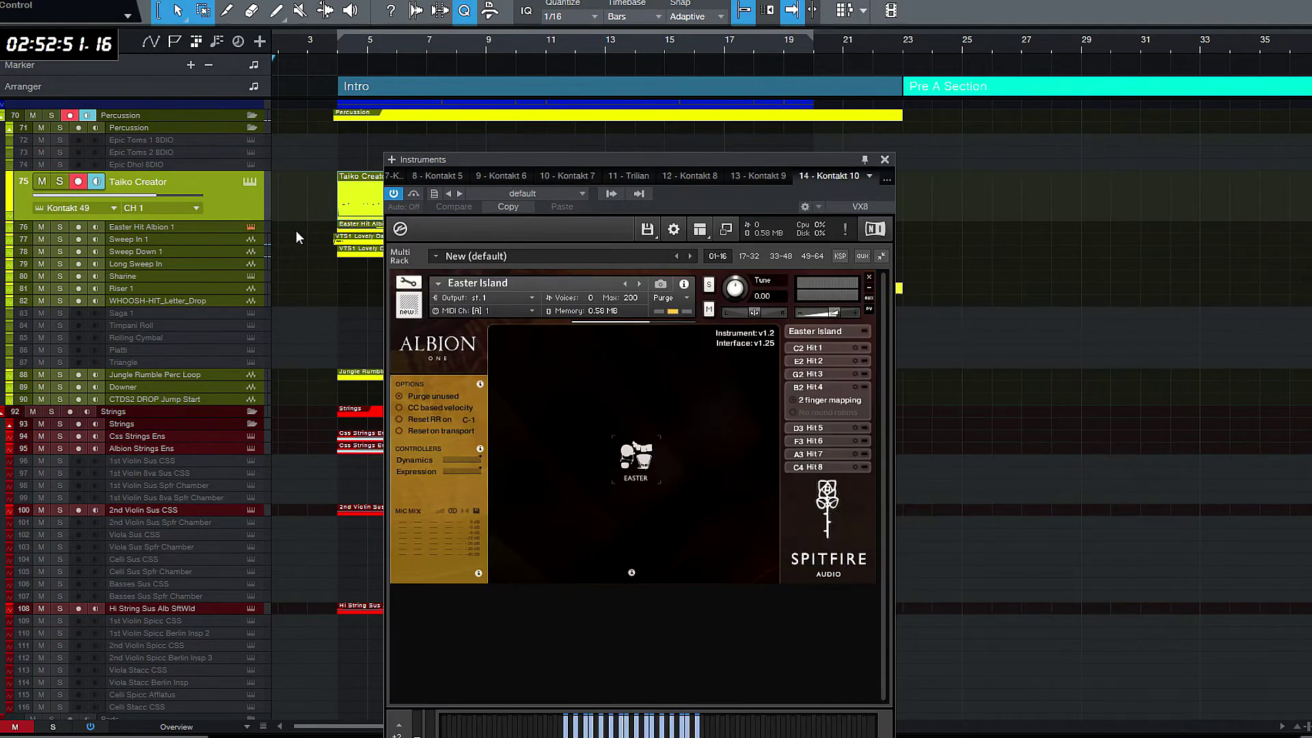
{"action": "left_click", "coordinate": [60, 226]}
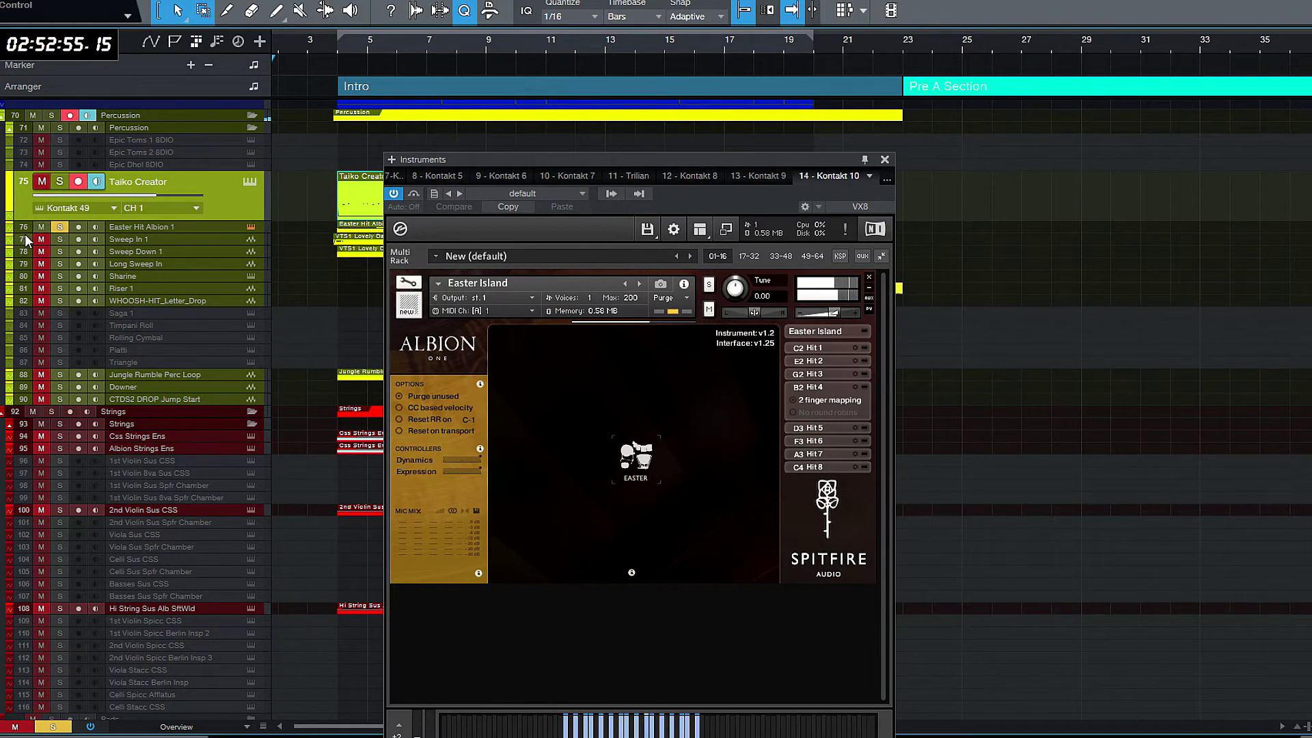
{"action": "left_click", "coordinate": [60, 227]}
Step: Enlarge the Sweep In 1 track, close the Easter Island instrument window, and solo the sweep to audition its Blackhole reverb
{"action": "left_click", "coordinate": [177, 244]}
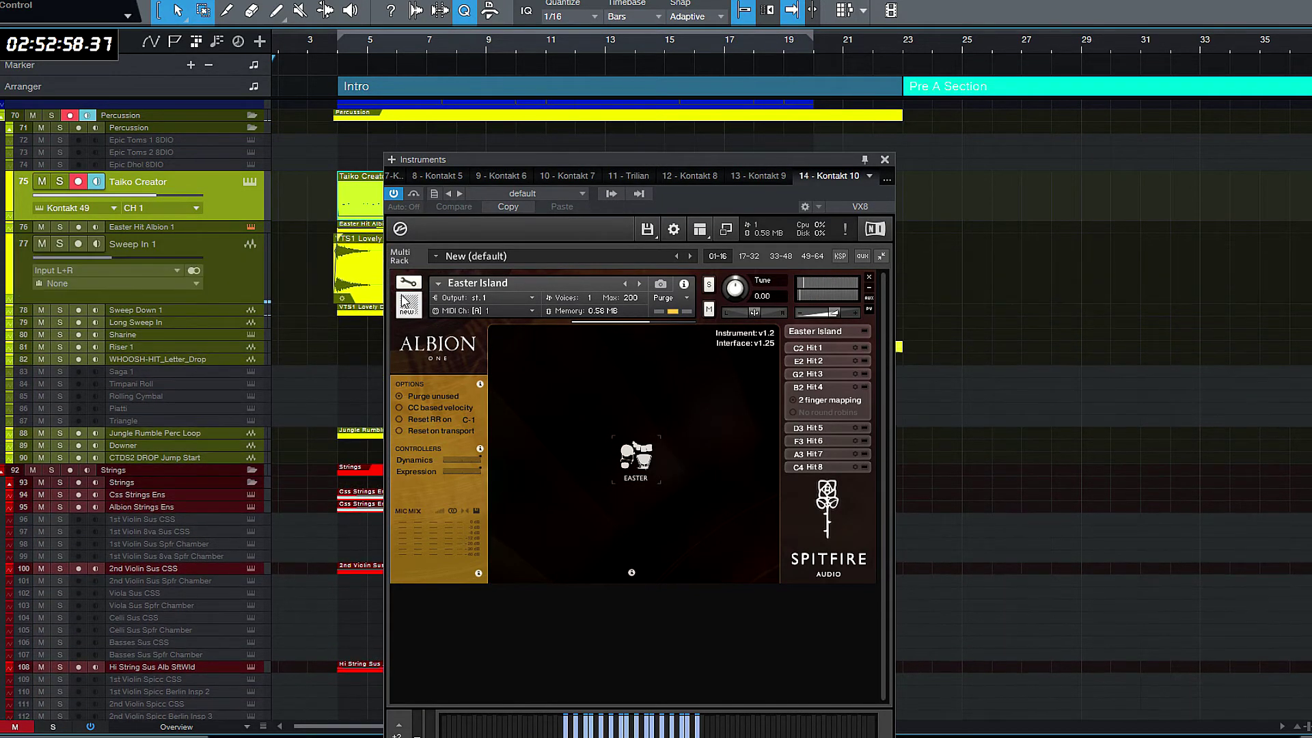
{"action": "left_click", "coordinate": [884, 159]}
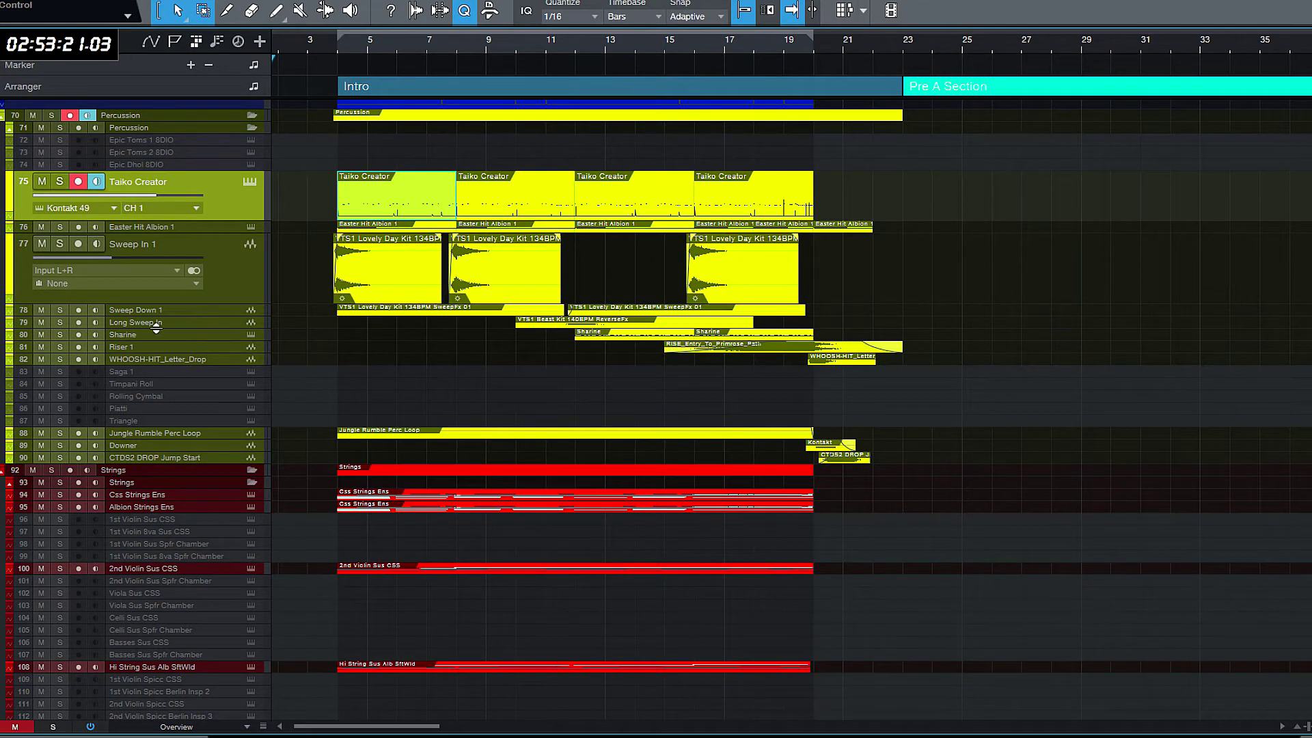
{"action": "left_click", "coordinate": [354, 276]}
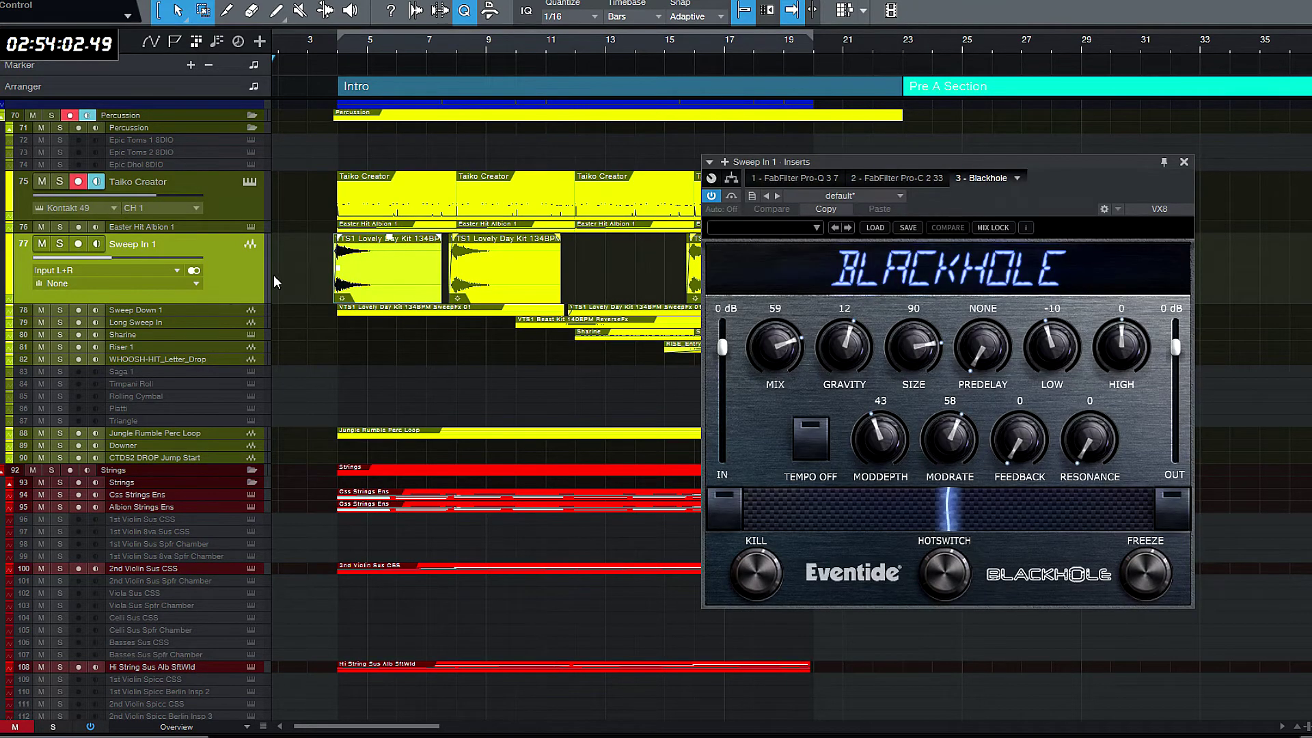
{"action": "left_click", "coordinate": [61, 244]}
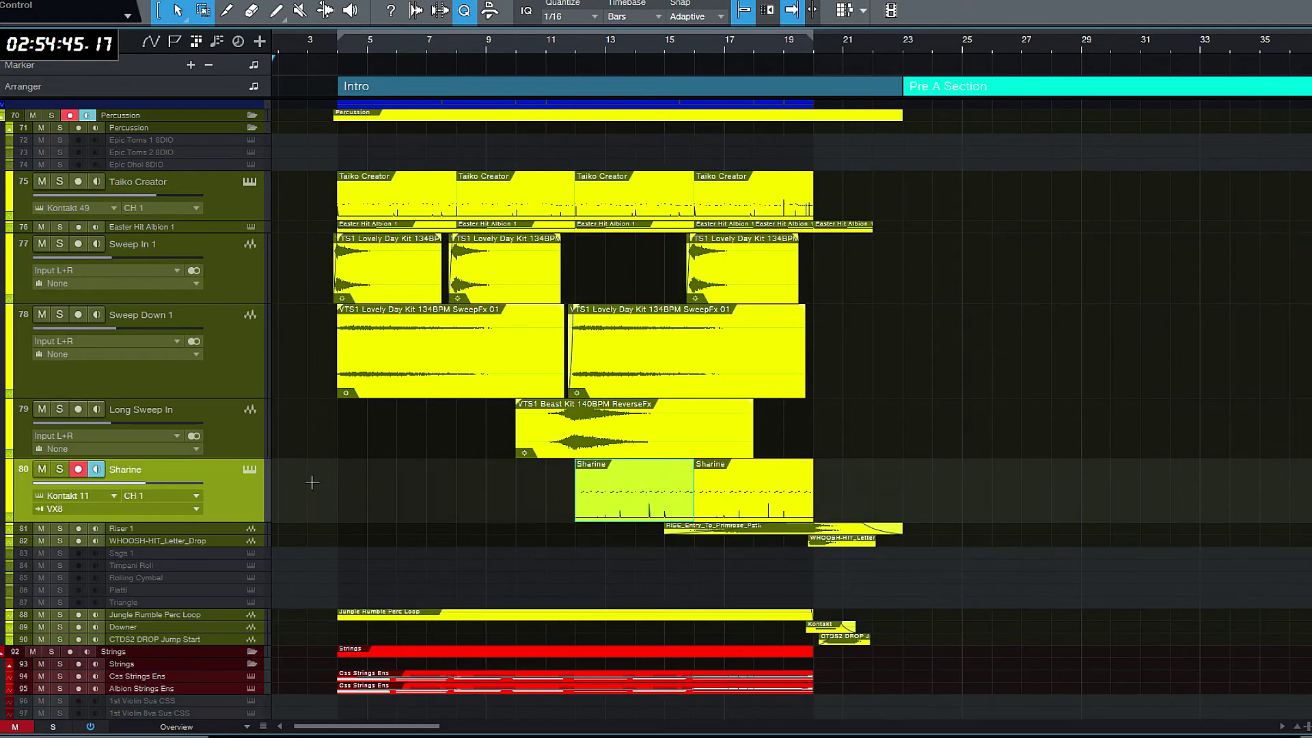
Step: Open the Sharine track's Kontakt 11 instrument, audition the track in solo, and close the instrument window
{"action": "left_click", "coordinate": [248, 468]}
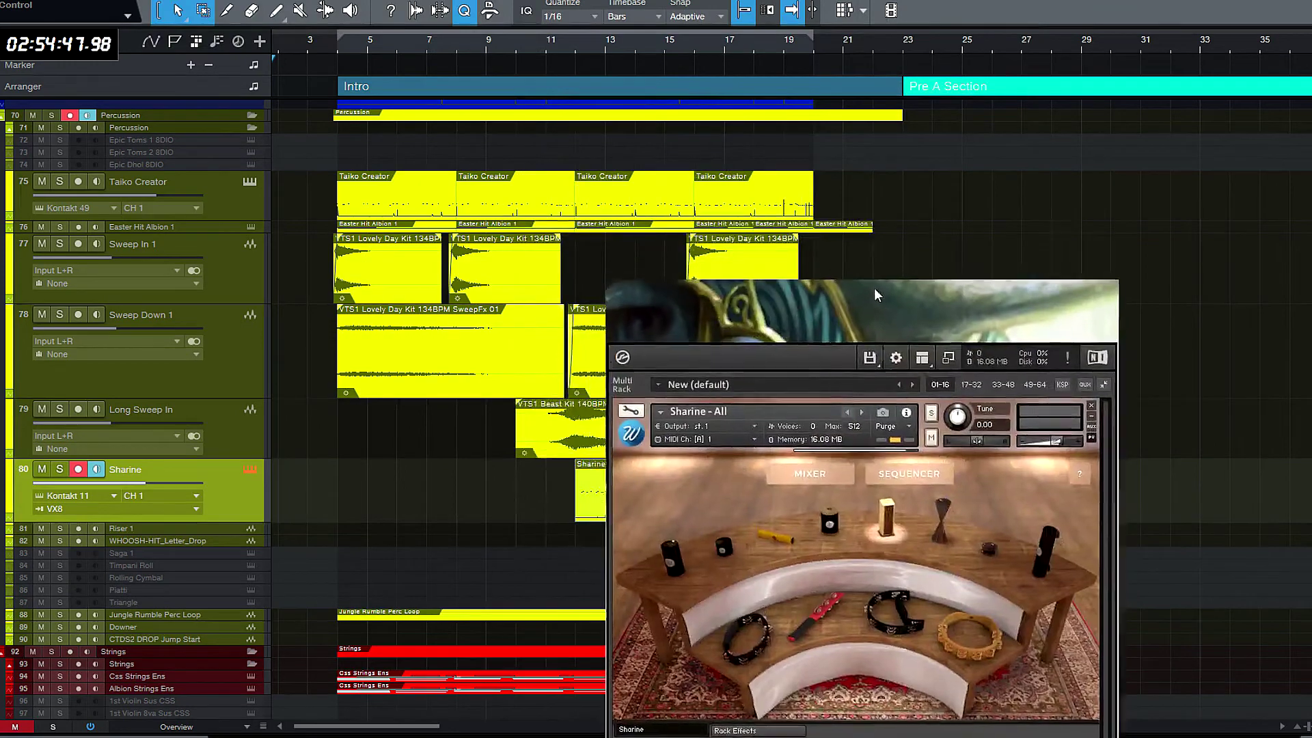
{"action": "left_click_drag", "start_coordinate": [875, 289], "coordinate": [641, 124]}
{"action": "left_click_drag", "start_coordinate": [732, 123], "coordinate": [1146, 124]}
{"action": "key", "text": "s"}
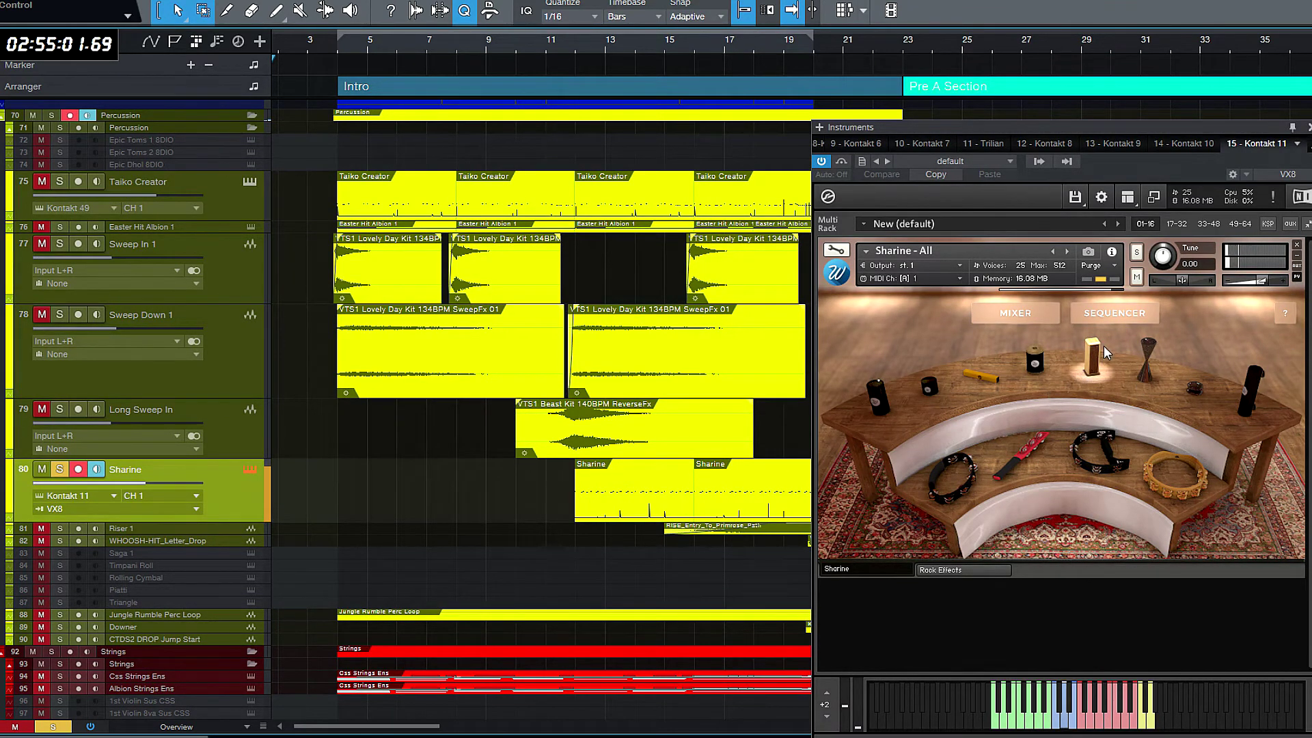
{"action": "left_click", "coordinate": [250, 468]}
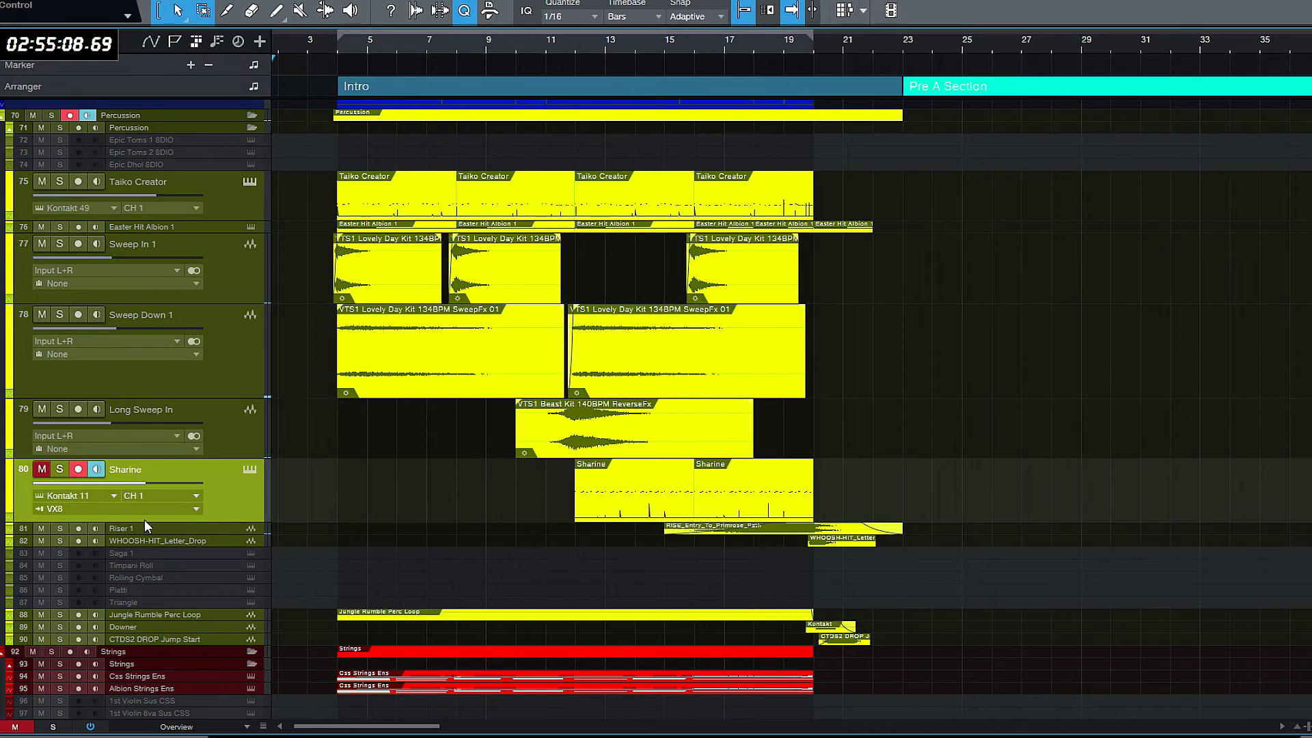
Step: Enlarge the Jungle Rumble Perc Loop track and audition it in solo
{"action": "scroll", "coordinate": [230, 616], "scroll_direction": "down", "scroll_amount": 3}
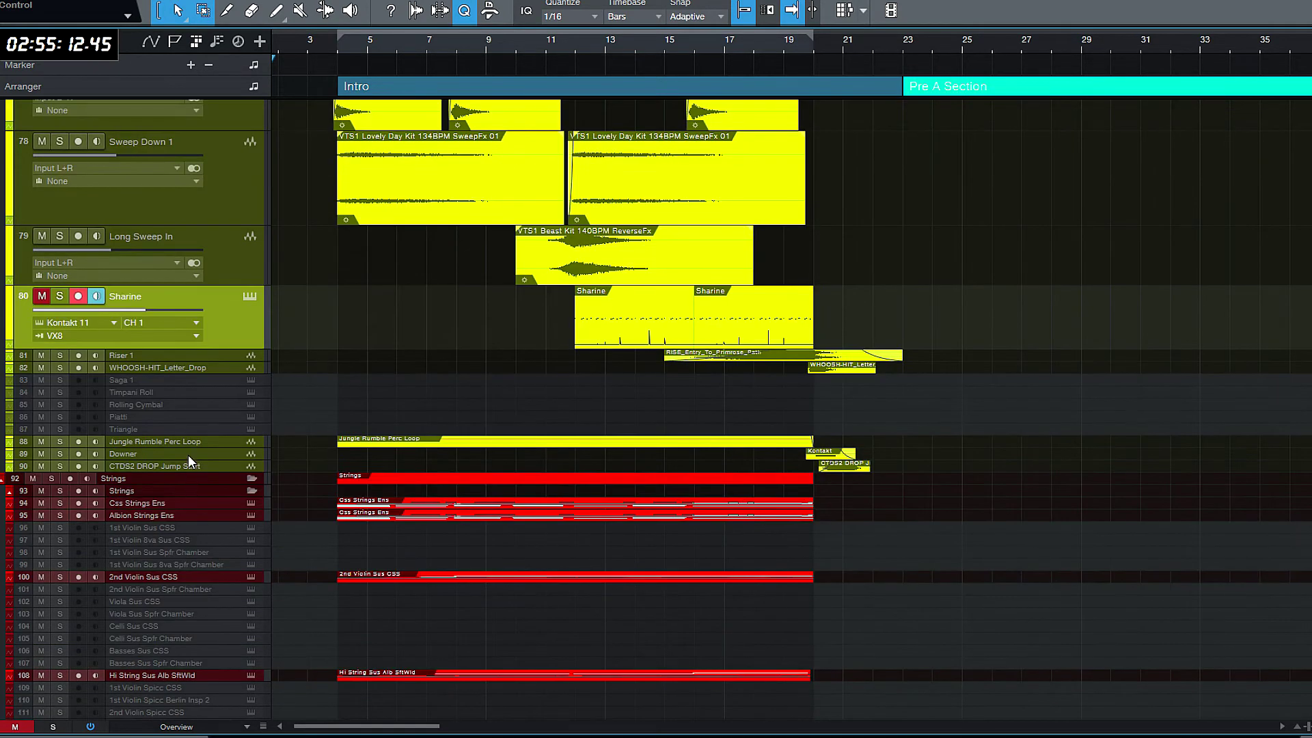
{"action": "left_click_drag", "start_coordinate": [189, 451], "coordinate": [191, 526]}
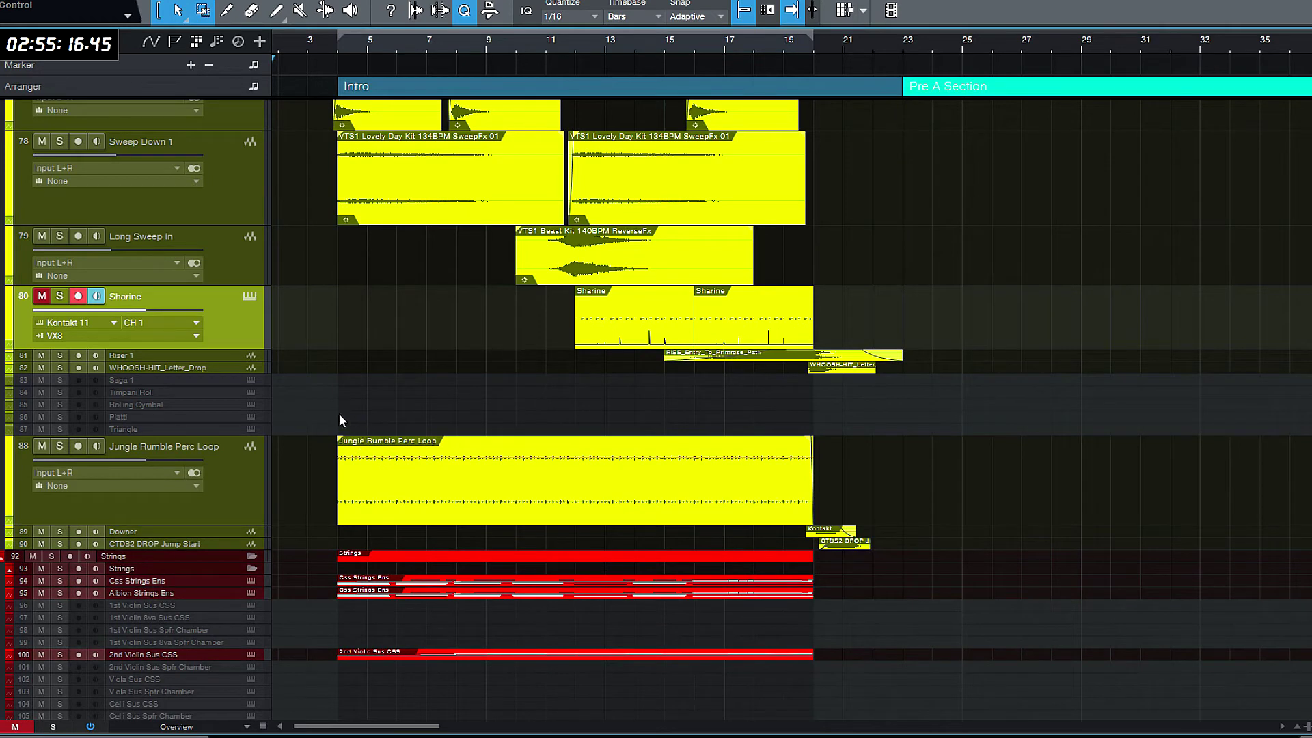
{"action": "left_click", "coordinate": [59, 445]}
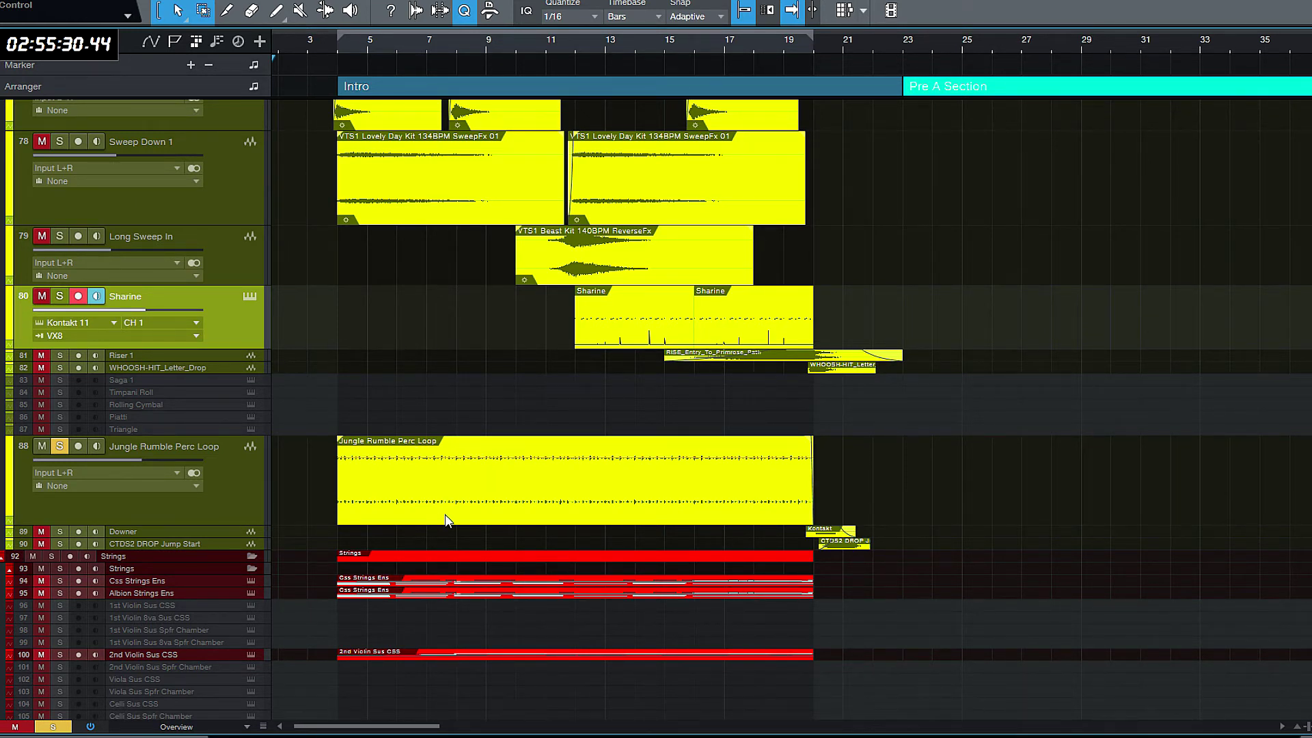
{"action": "scroll", "coordinate": [355, 521], "scroll_direction": "down", "scroll_amount": 3}
{"action": "left_click", "coordinate": [60, 353]}
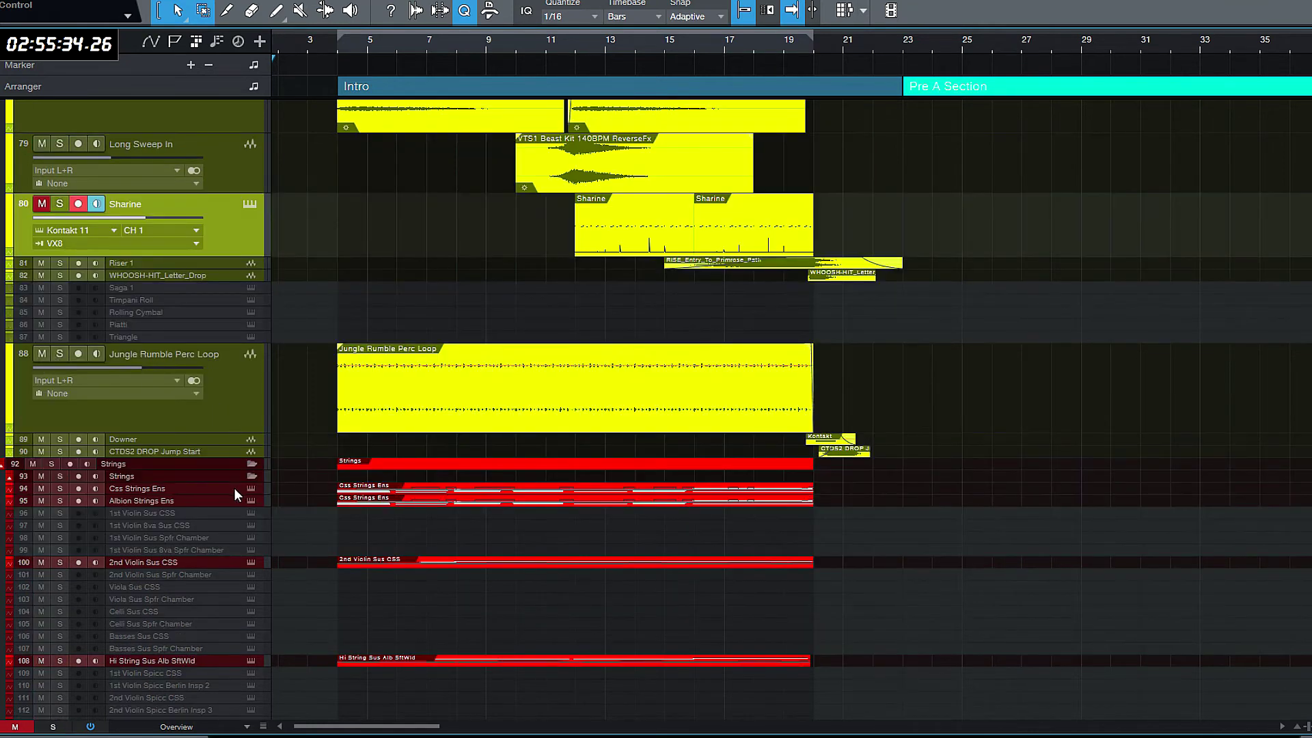
Step: Inspect the Css Strings Ens and Albion Strings Ens instruments, and audition both tracks soloed together
{"action": "scroll", "coordinate": [233, 506], "scroll_direction": "down", "scroll_amount": 8}
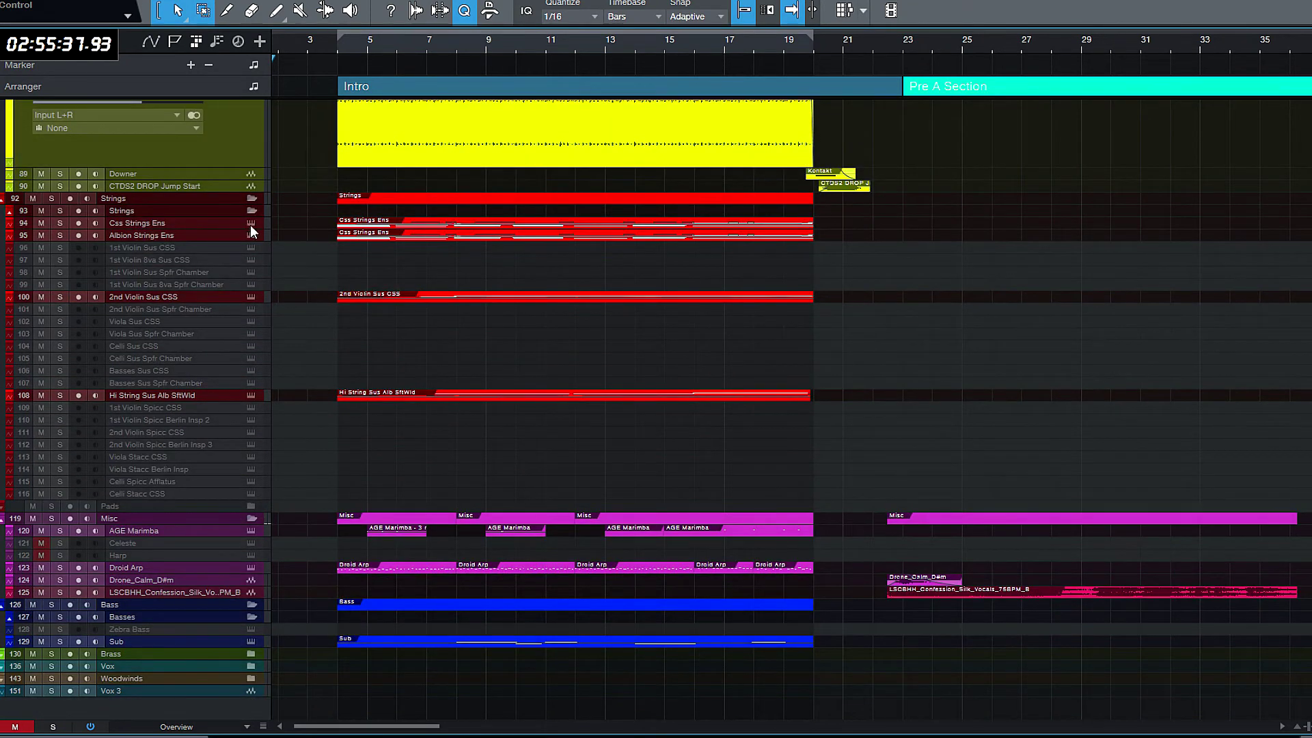
{"action": "left_click", "coordinate": [251, 223]}
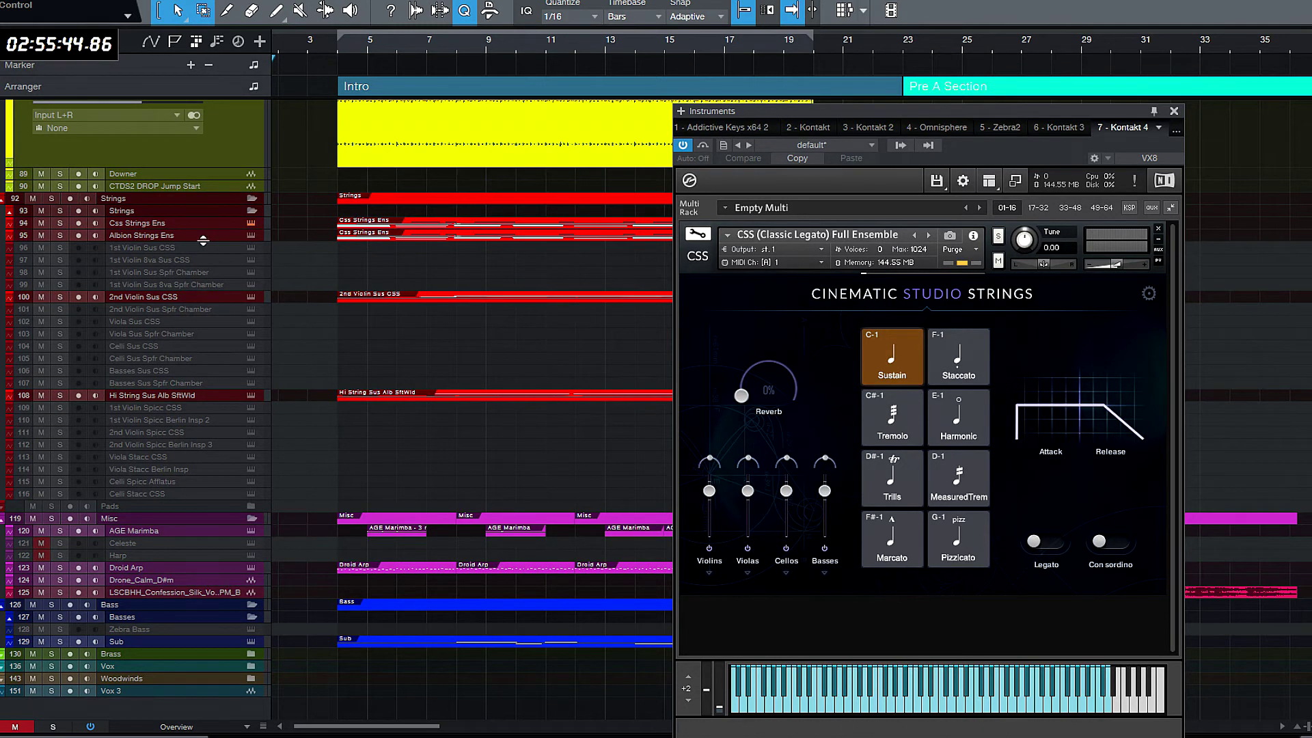
{"action": "left_click", "coordinate": [250, 235]}
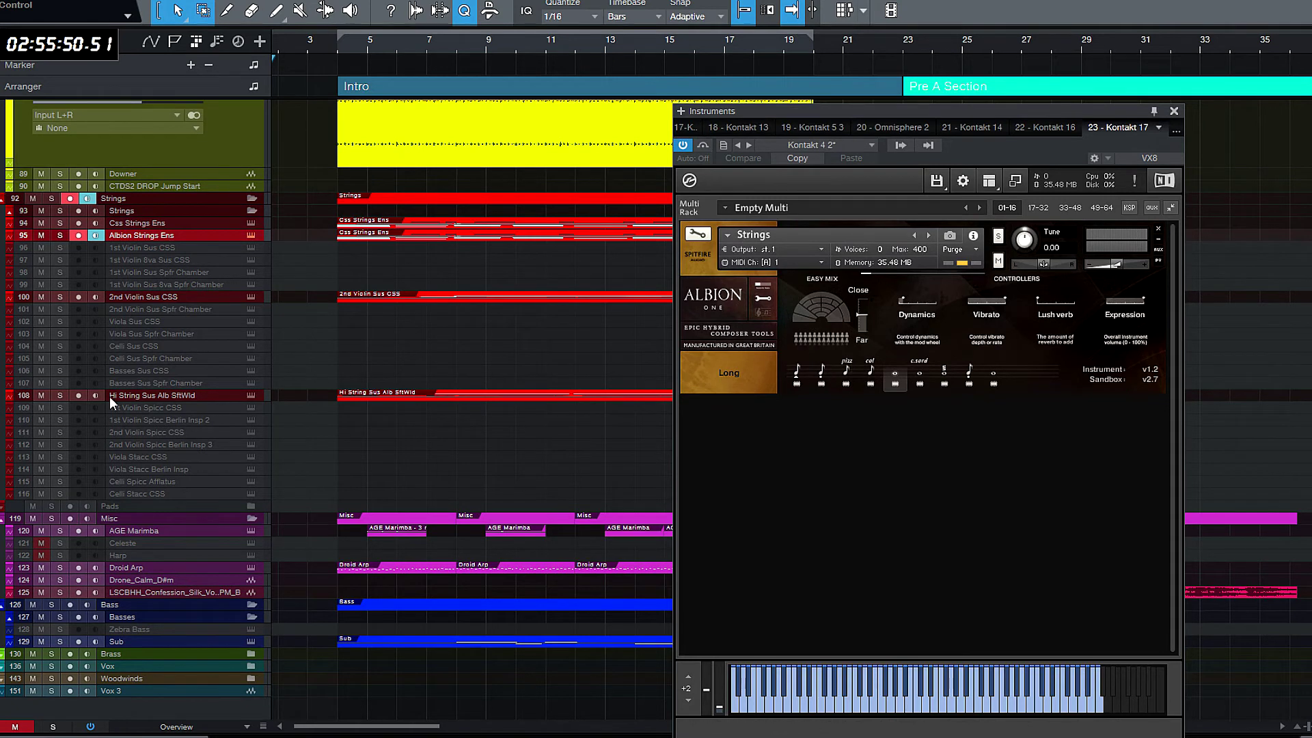
{"action": "left_click_drag", "start_coordinate": [59, 223], "coordinate": [58, 235]}
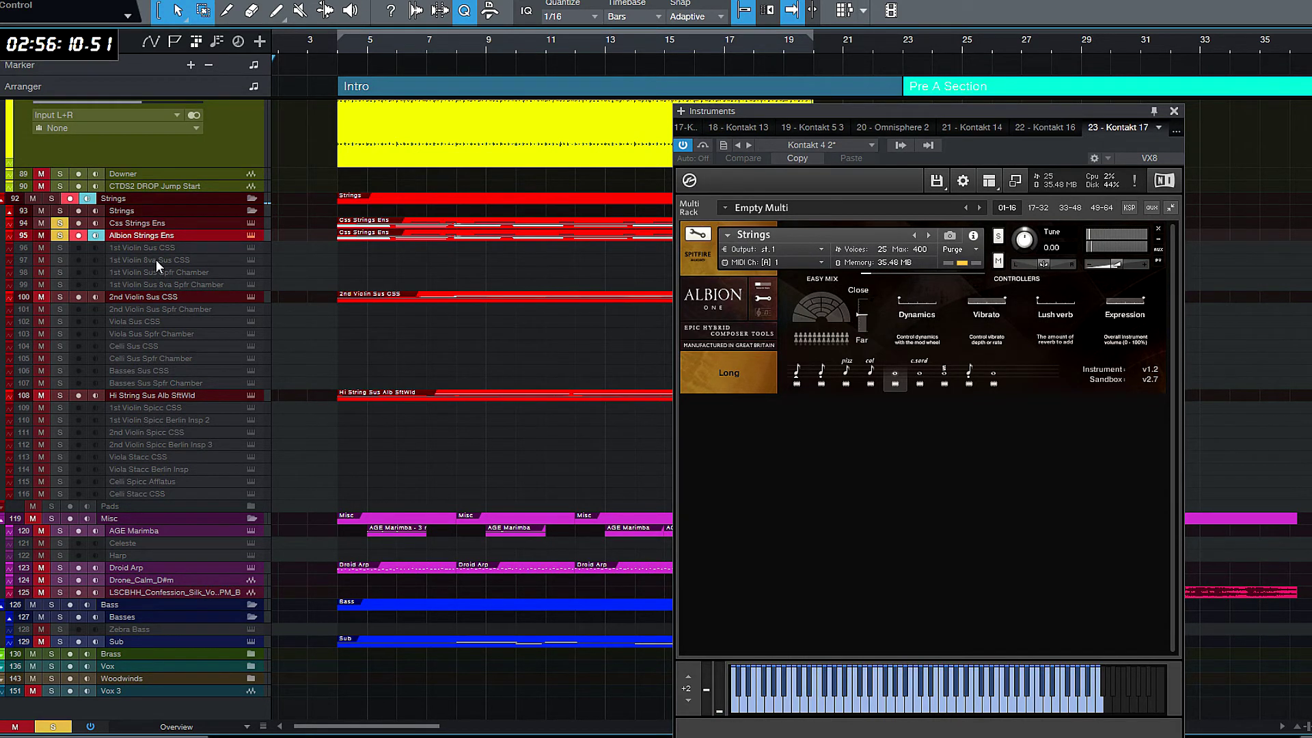
{"action": "key", "text": "shift+s"}
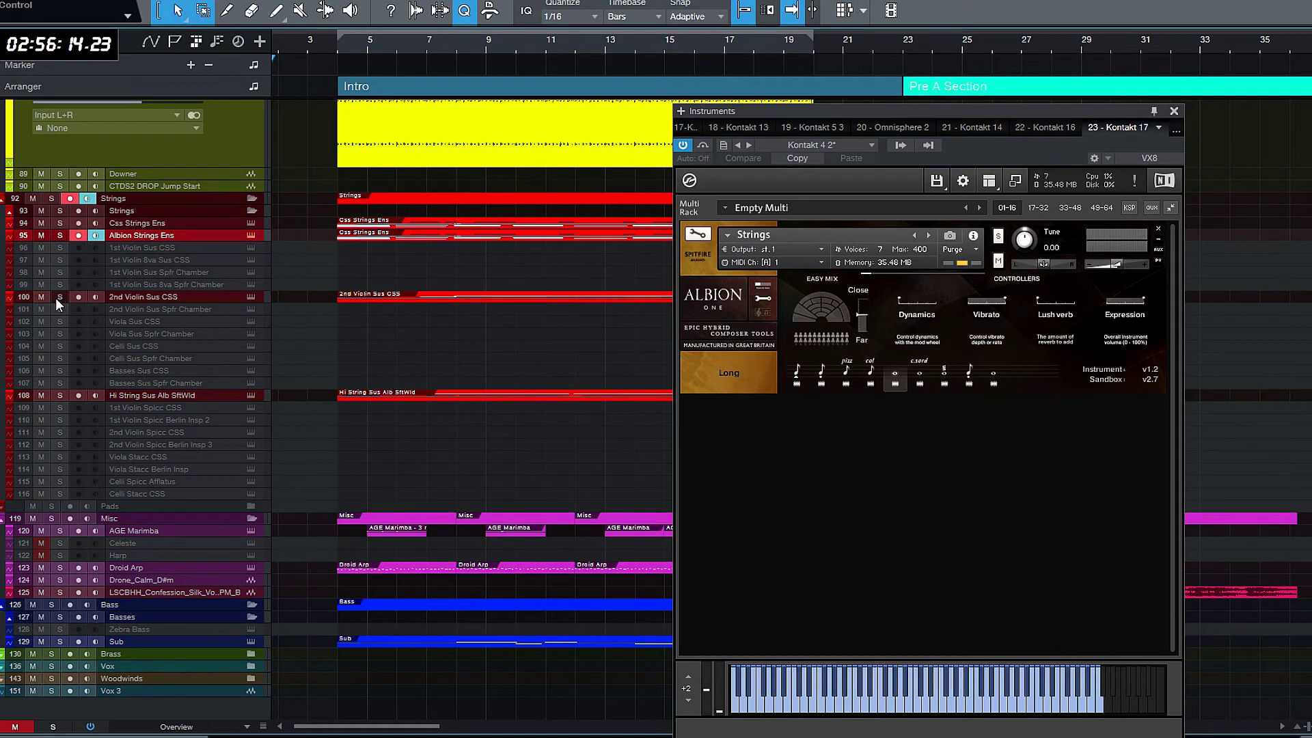
Step: Inspect the 2nd Violin Sus CSS and Hi String Sus Alb SftWld instruments, adding both tracks to the soloed strings to audition them
{"action": "left_click", "coordinate": [244, 294]}
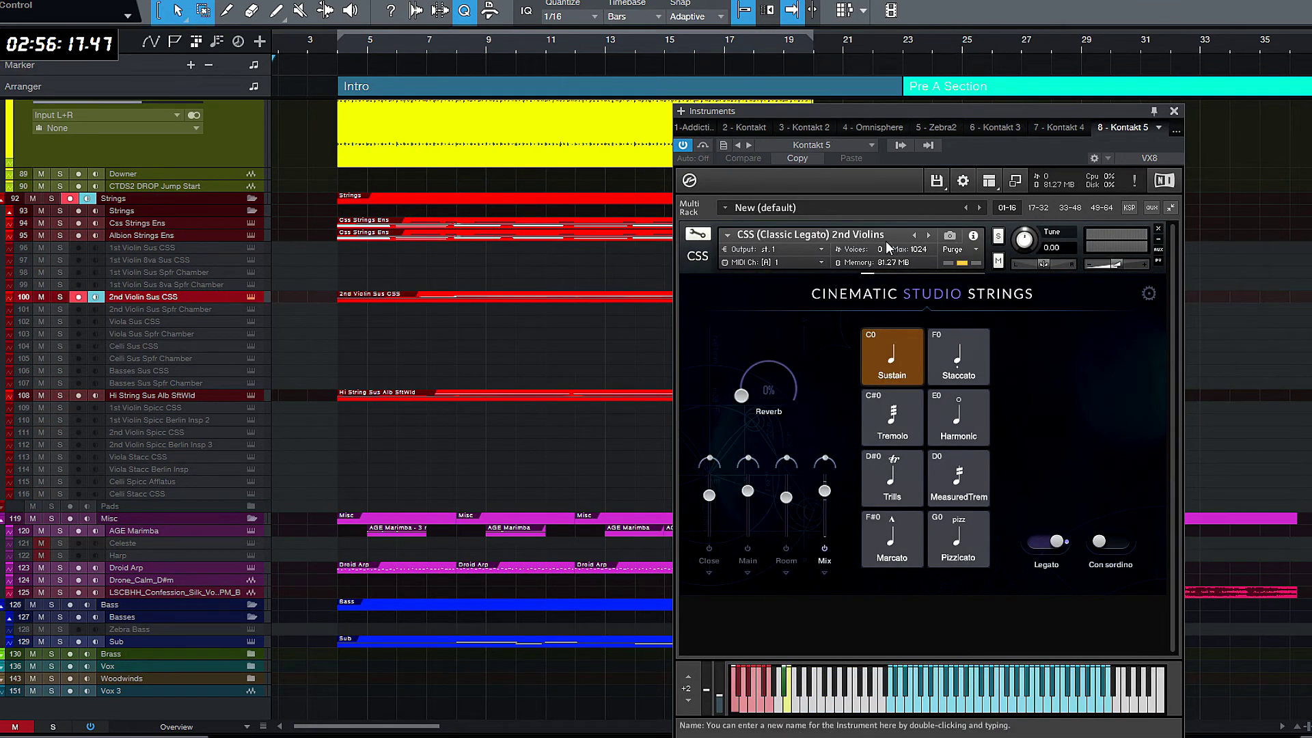
{"action": "left_click", "coordinate": [59, 297]}
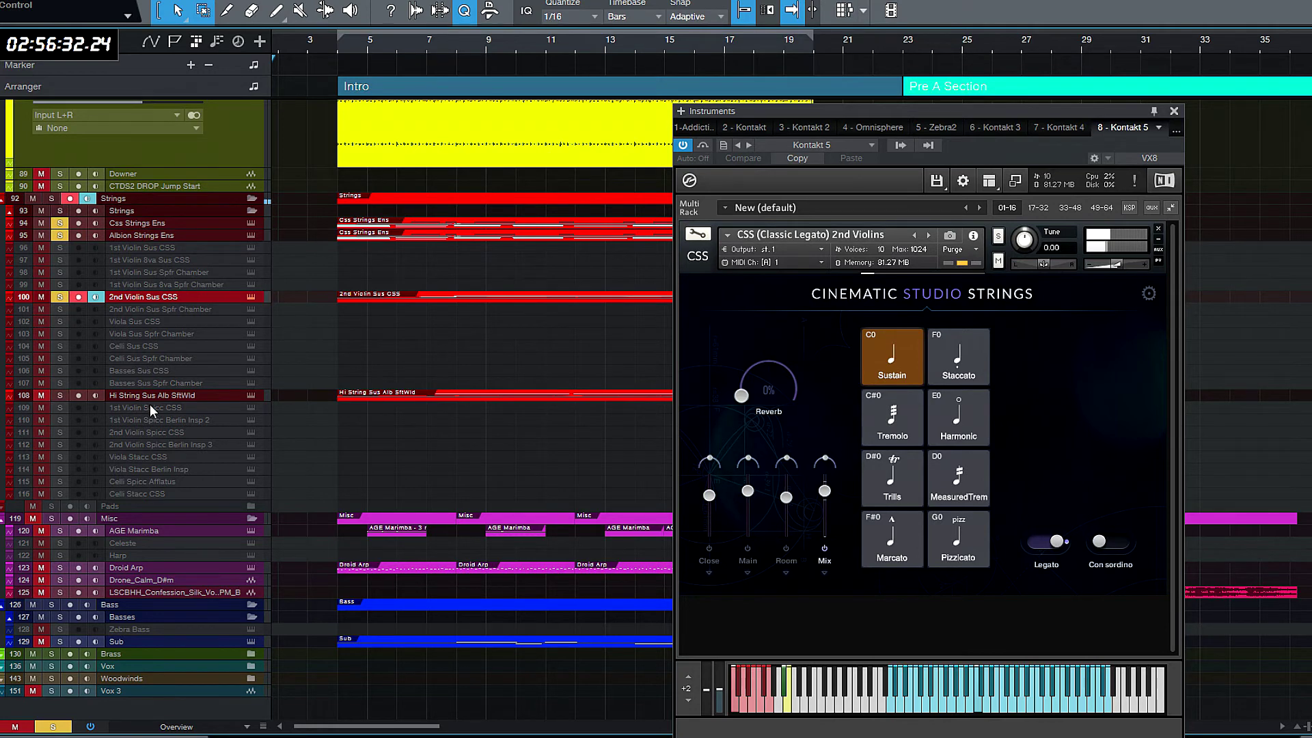
{"action": "left_click", "coordinate": [220, 397]}
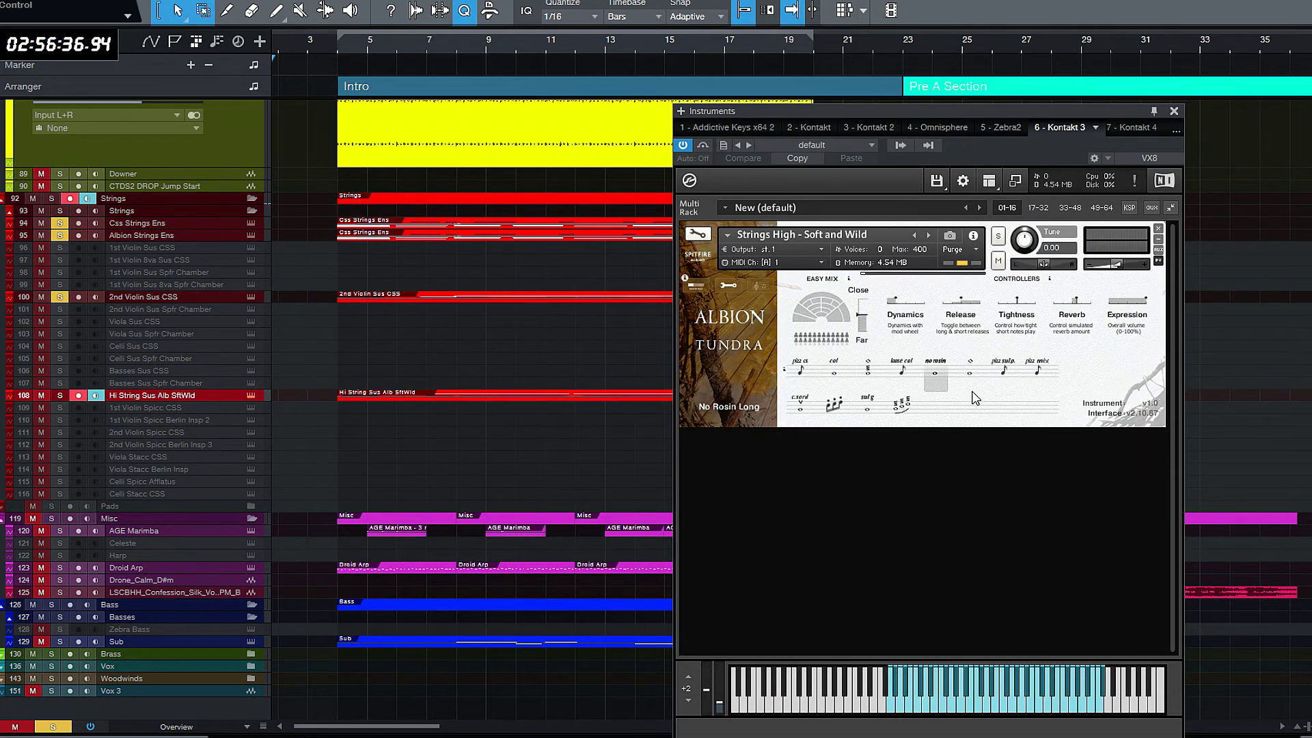
{"action": "left_click", "coordinate": [60, 394]}
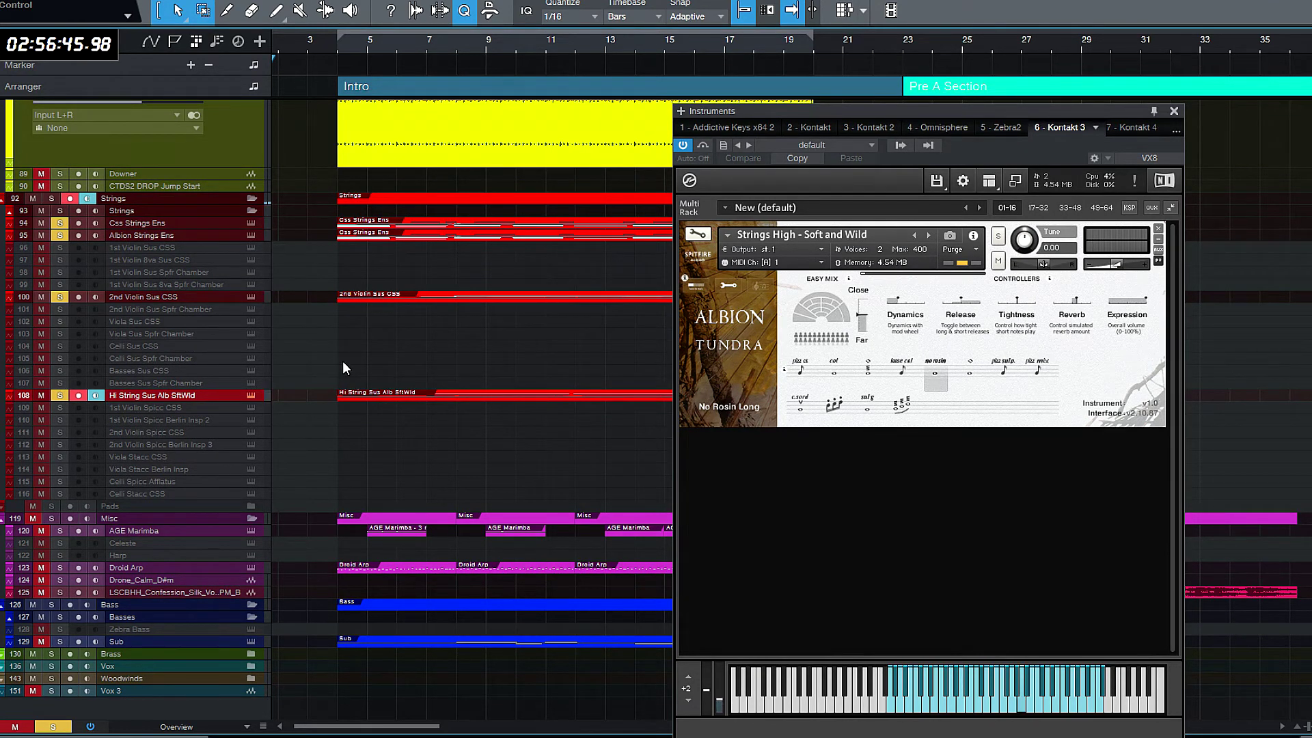
Step: Enlarge the Hi String Sus Alb SftWld track, and end the strings audition by clearing all solos and closing the instrument window
{"action": "double_click", "coordinate": [200, 396]}
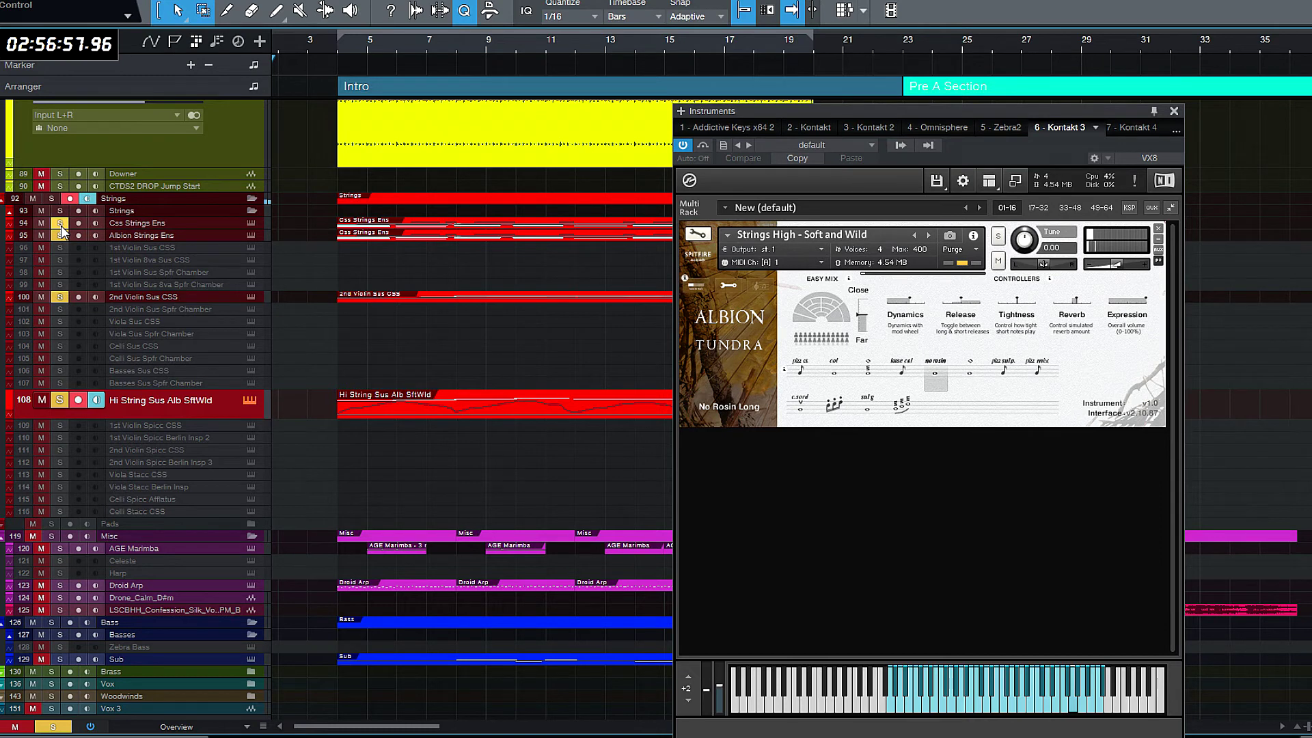
{"action": "left_click_drag", "start_coordinate": [60, 225], "coordinate": [60, 240]}
{"action": "left_click", "coordinate": [60, 401]}
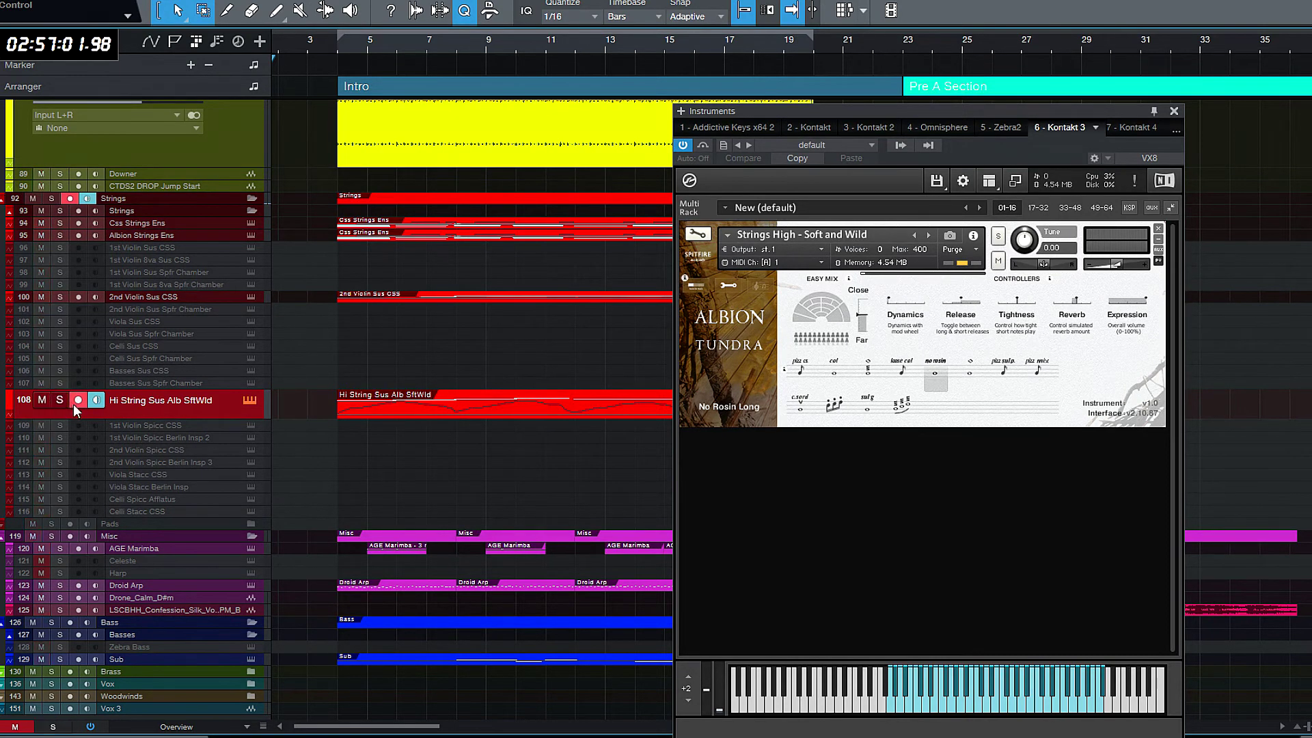
{"action": "left_click", "coordinate": [1174, 112]}
Step: Open the AGE Marimba track's Kontakt 14 instrument and examine the HandPan/Harmonics counter-melody clips among the sketch tracks above the piano
{"action": "left_click", "coordinate": [183, 547]}
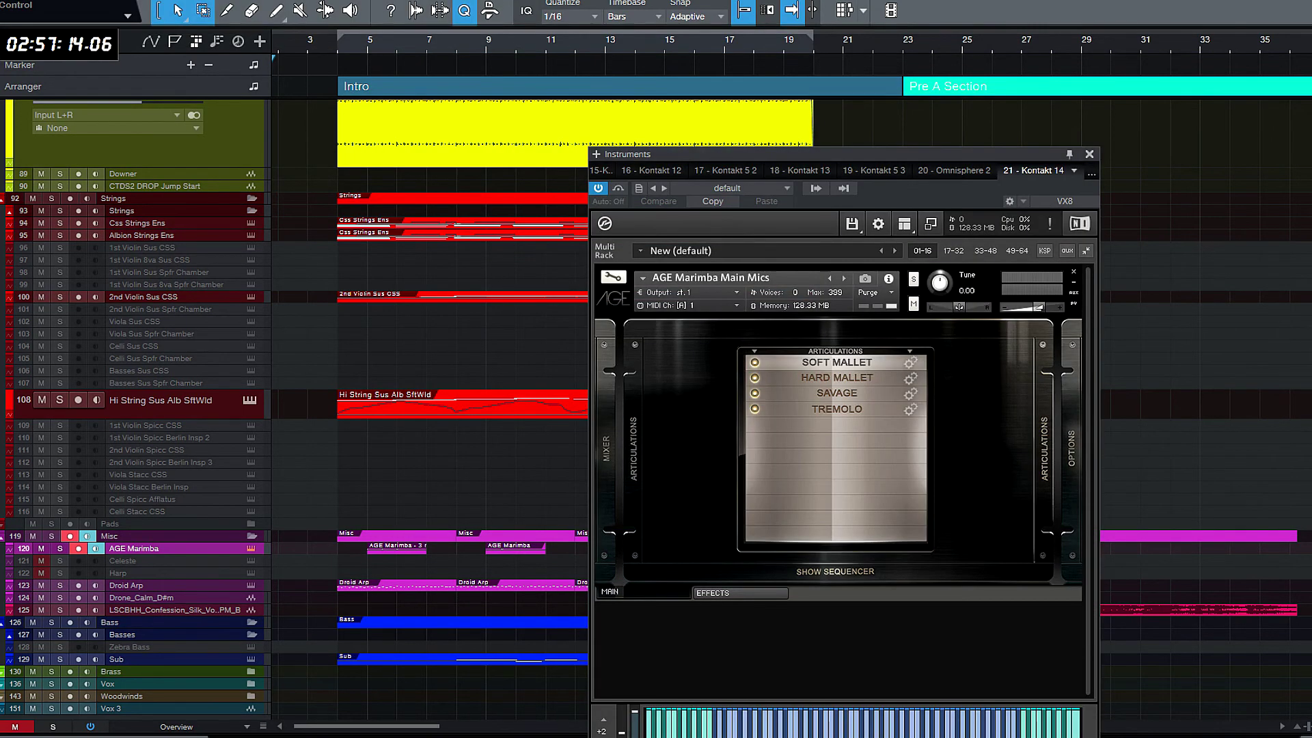
{"action": "scroll", "coordinate": [294, 409], "scroll_direction": "up", "scroll_amount": 15}
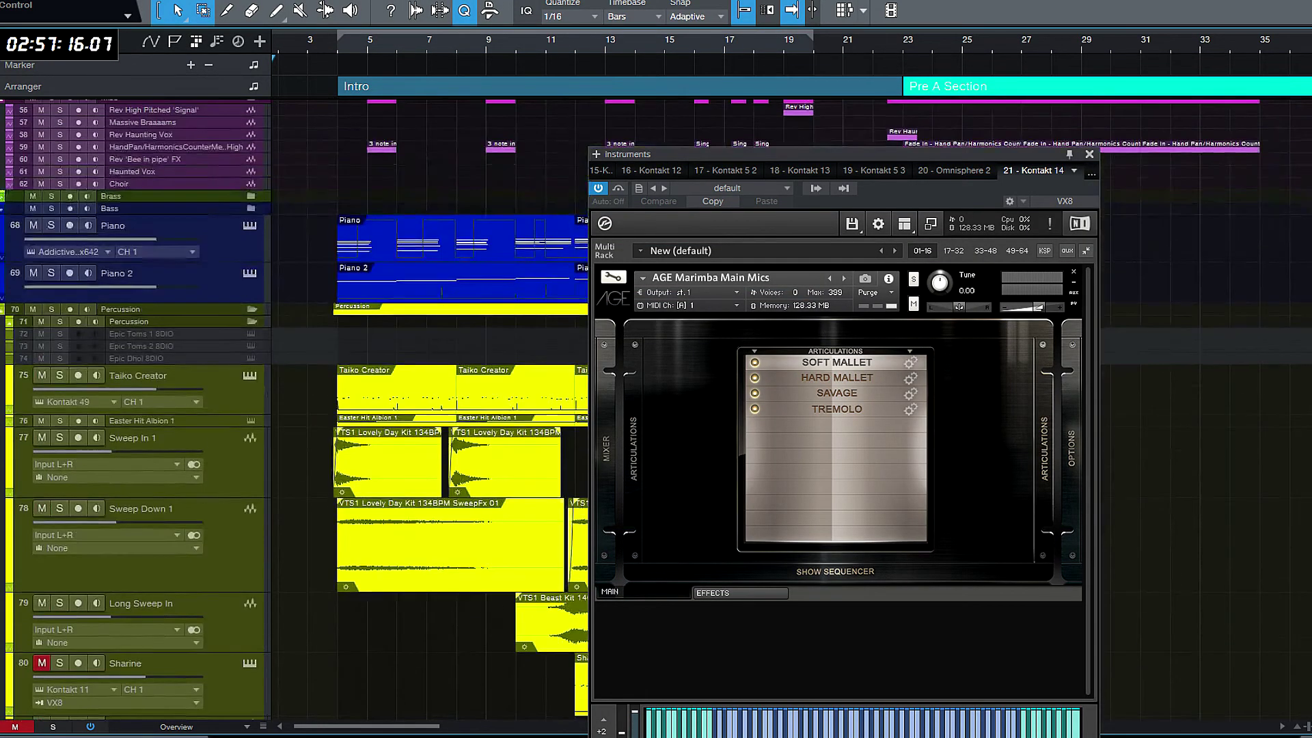
{"action": "scroll", "coordinate": [293, 409], "scroll_direction": "up", "scroll_amount": 1}
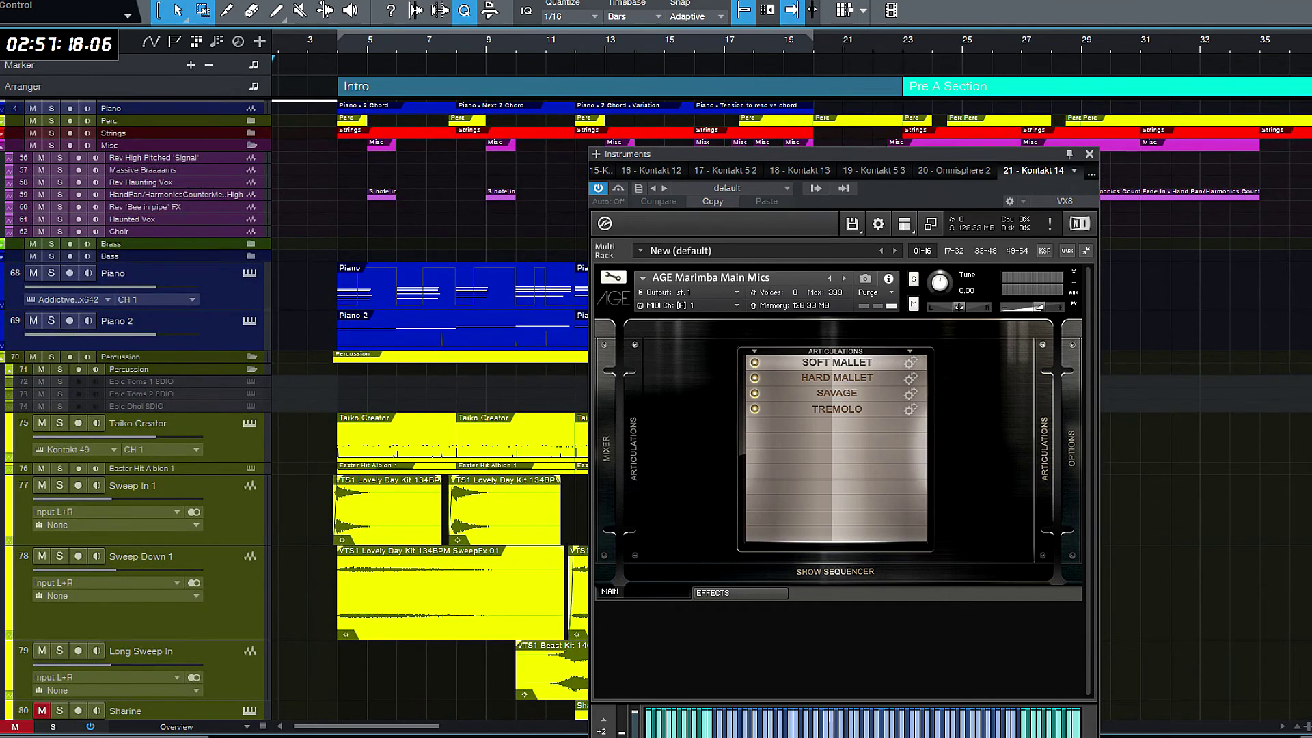
{"action": "scroll", "coordinate": [294, 410], "scroll_direction": "down", "scroll_amount": 2}
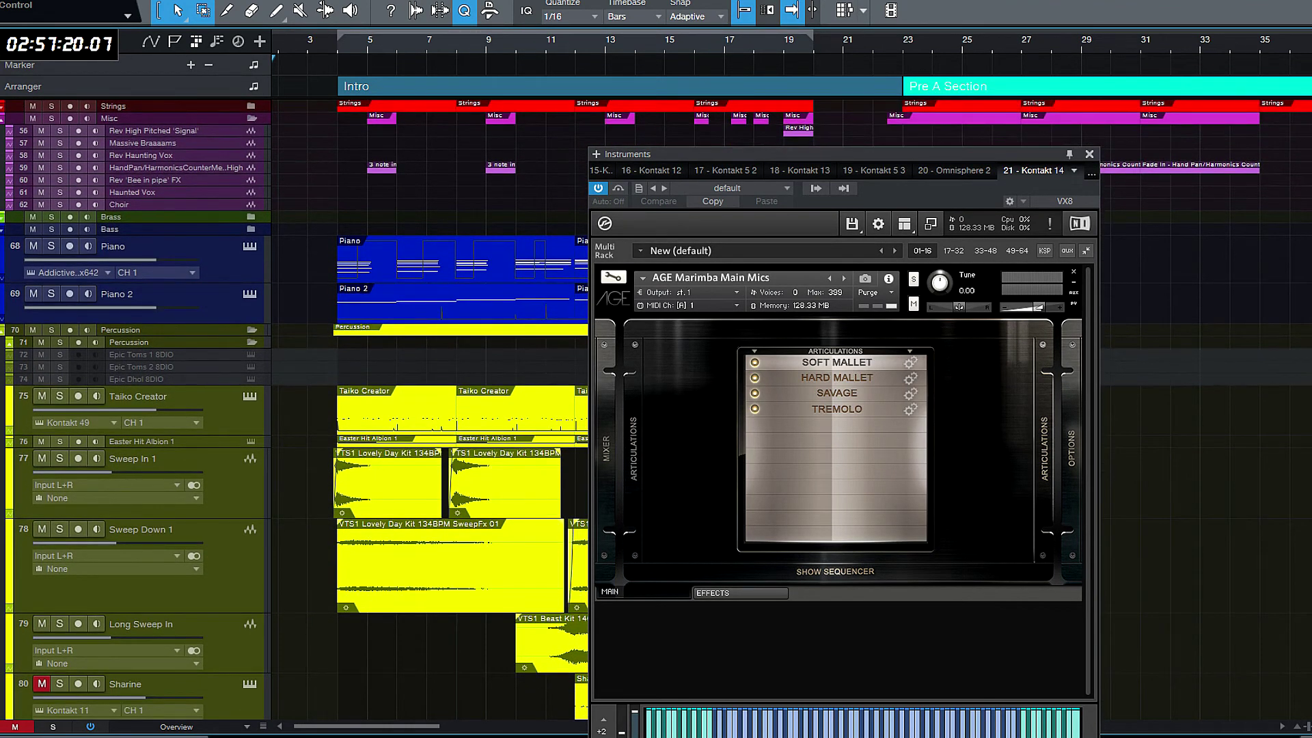
{"action": "scroll", "coordinate": [294, 410], "scroll_direction": "down", "scroll_amount": 1}
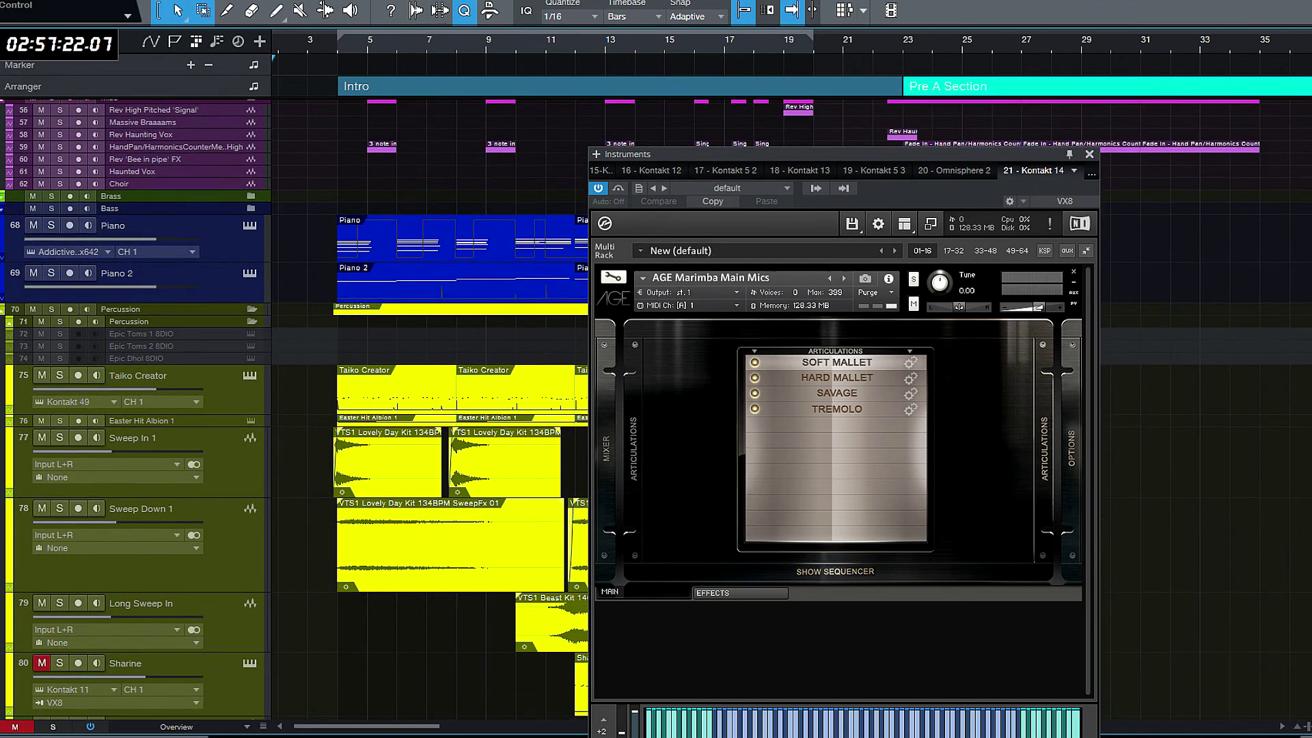
{"action": "scroll", "coordinate": [294, 410], "scroll_direction": "down", "scroll_amount": 1}
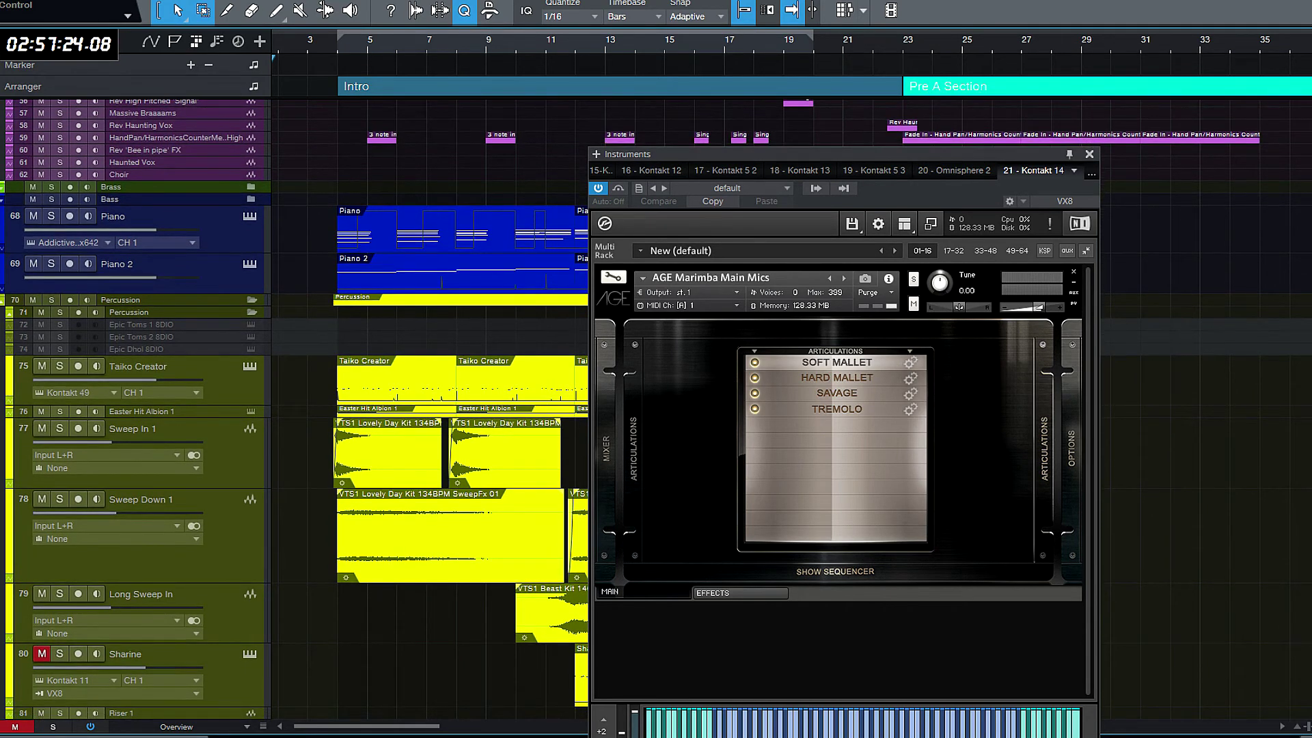
{"action": "scroll", "coordinate": [294, 410], "scroll_direction": "down", "scroll_amount": 1}
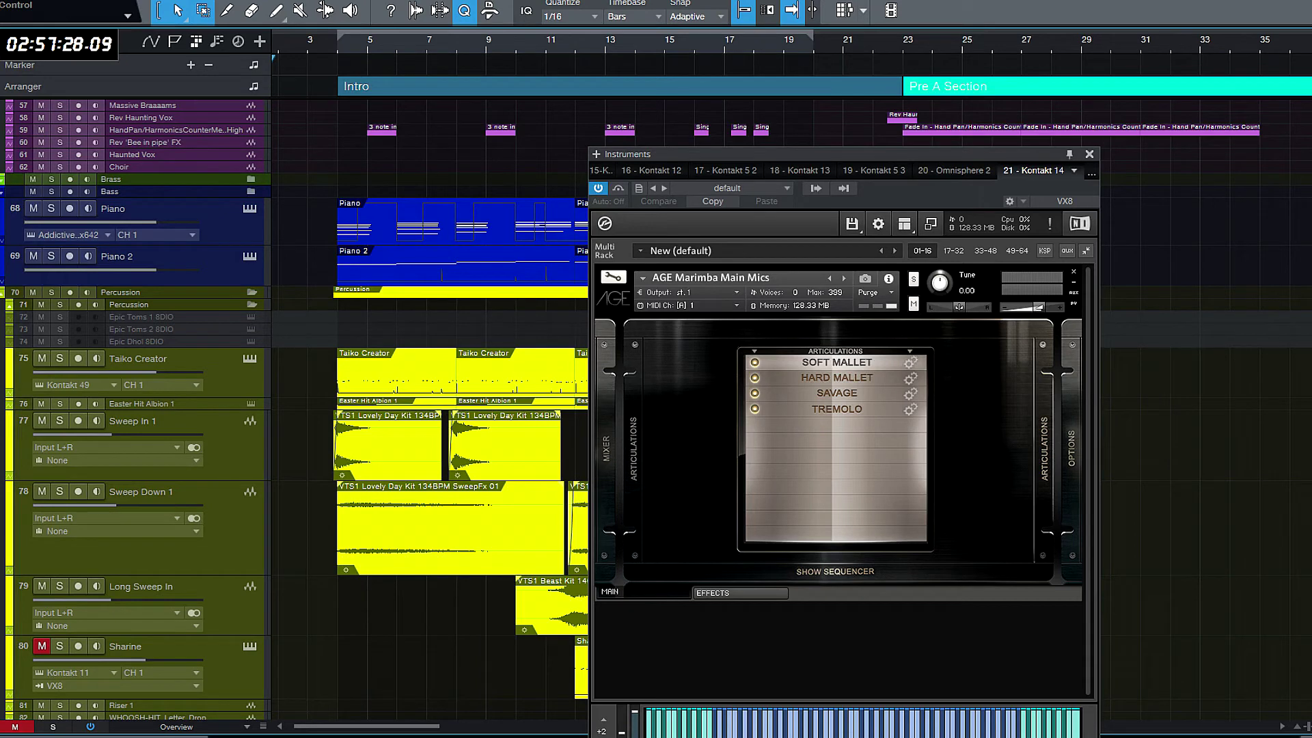
{"action": "scroll", "coordinate": [363, 266], "scroll_direction": "up", "scroll_amount": 5}
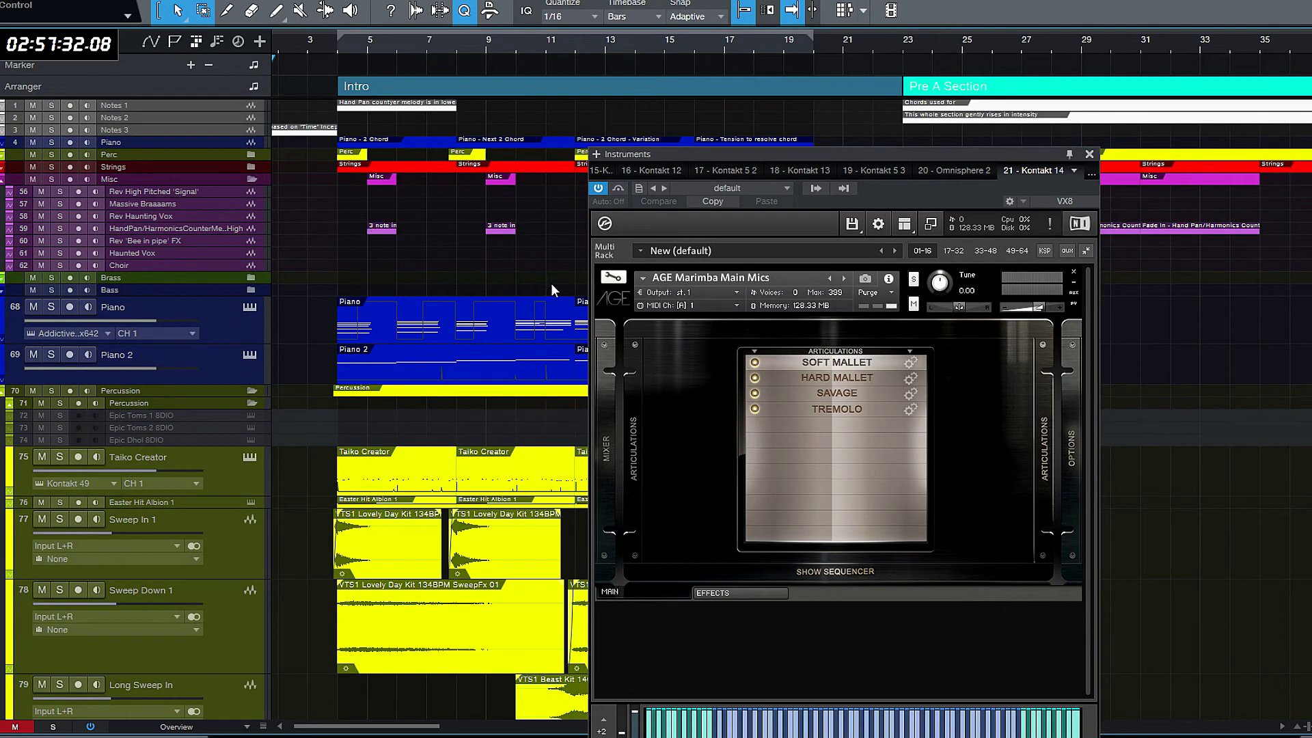
{"action": "scroll", "coordinate": [1190, 564], "scroll_direction": "down", "scroll_amount": 15}
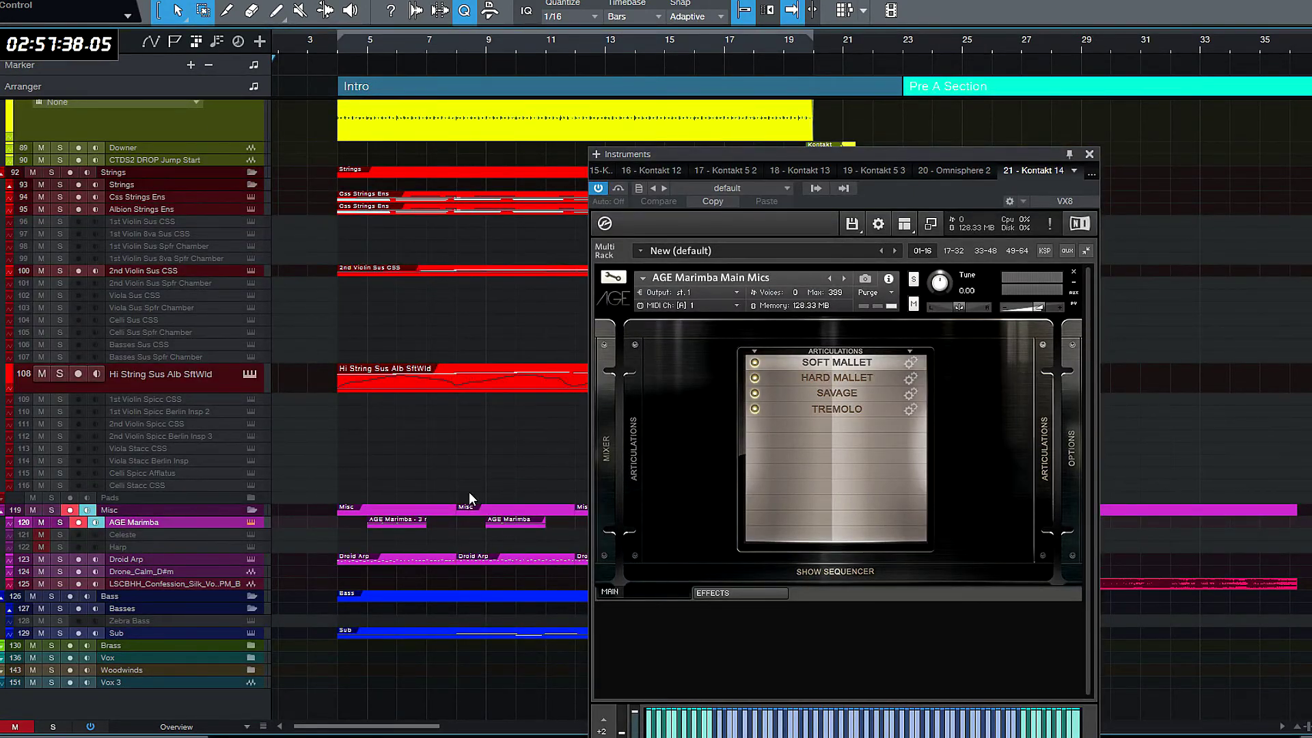
Step: Audition the AGE Marimba track in solo, and open its PanMan insert in place of the instrument window
{"action": "left_click", "coordinate": [60, 522]}
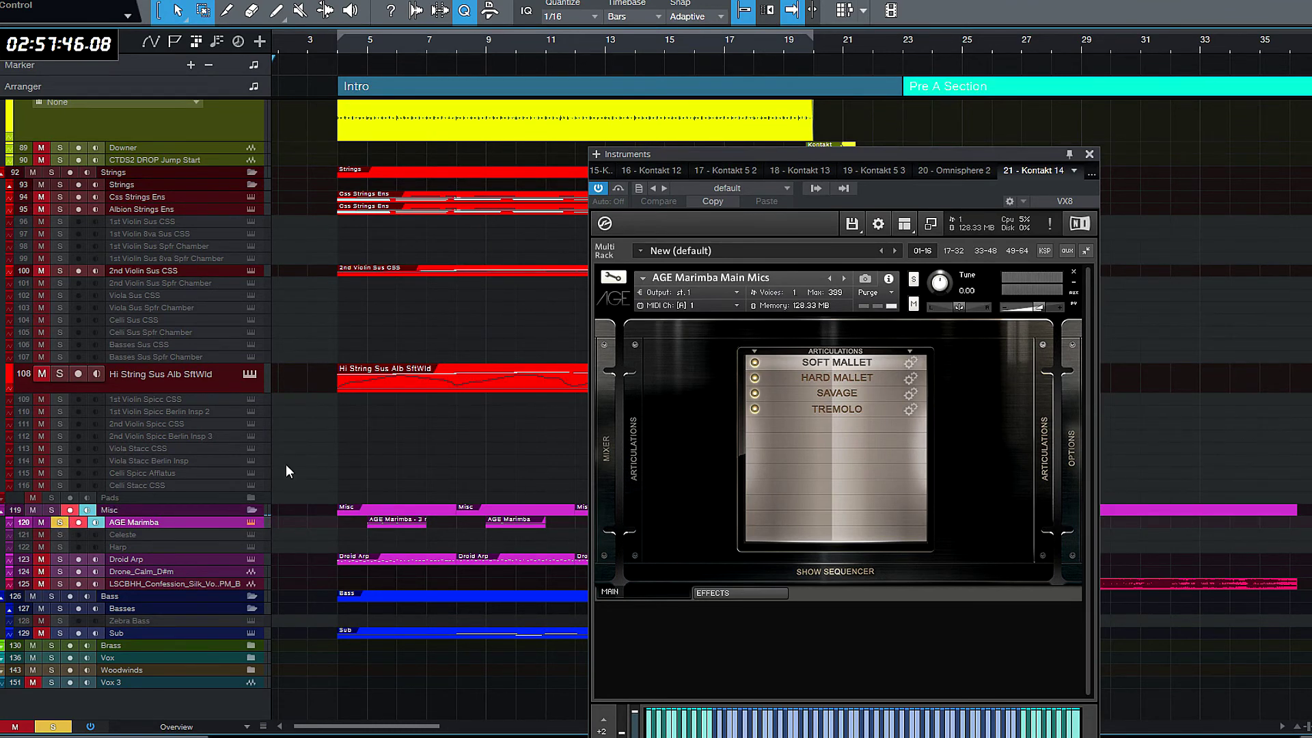
{"action": "left_click", "coordinate": [60, 522]}
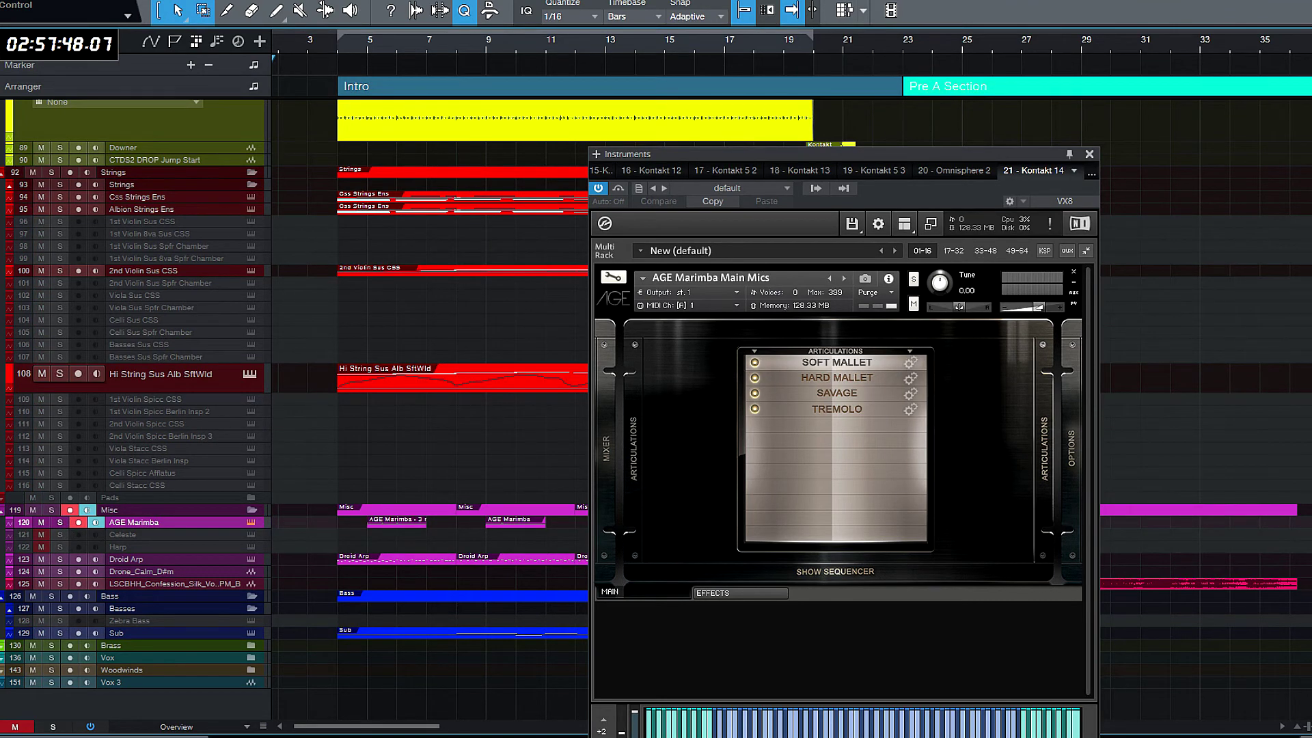
{"action": "double_click", "coordinate": [1, 509]}
{"action": "left_click_drag", "start_coordinate": [231, 57], "coordinate": [728, 381]}
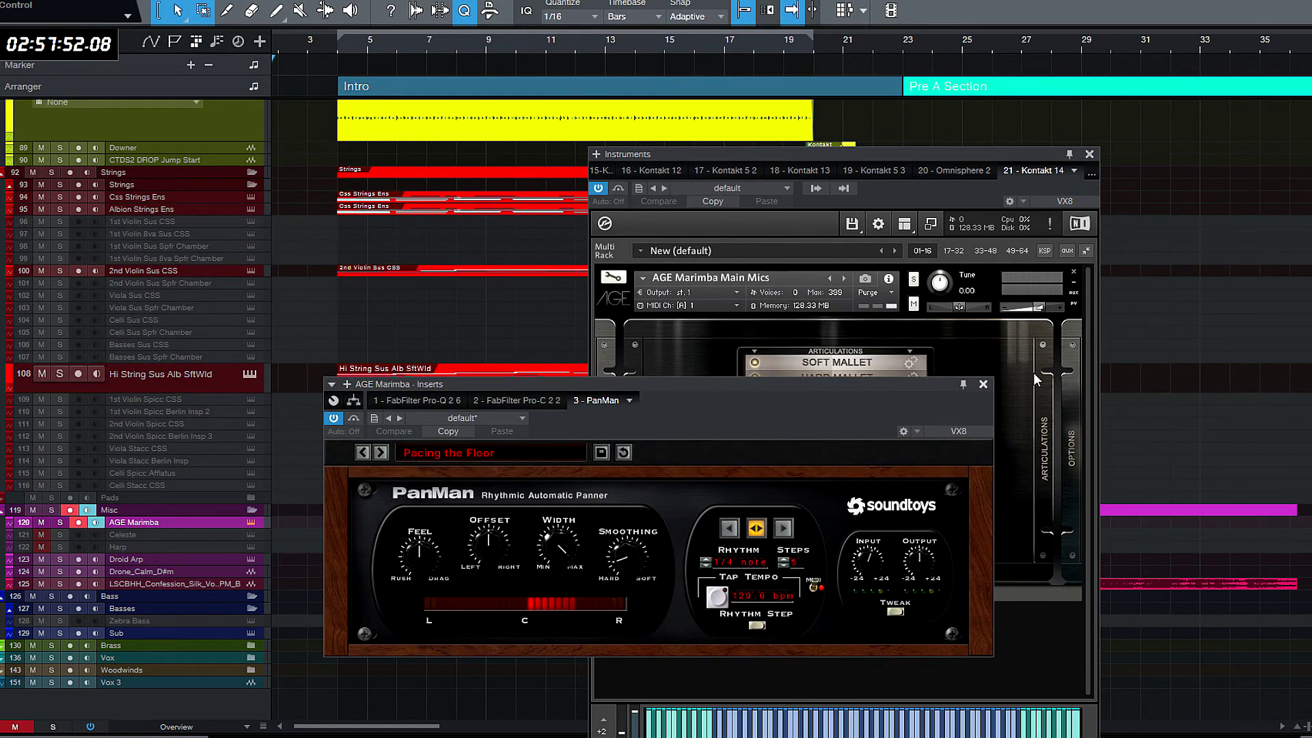
{"action": "left_click", "coordinate": [1089, 154]}
{"action": "left_click", "coordinate": [1089, 154]}
{"action": "left_click_drag", "start_coordinate": [612, 399], "coordinate": [595, 200]}
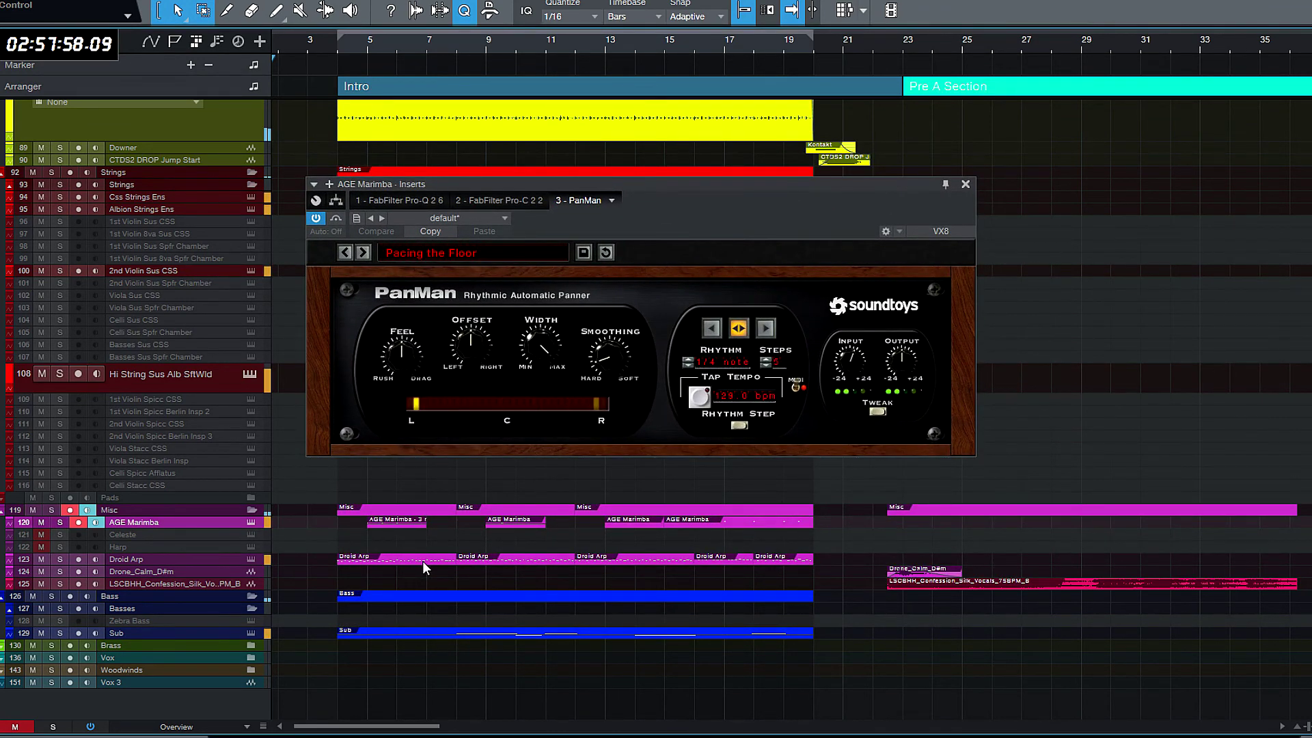
Step: Solo the AGE Marimba to audition its PanMan auto-panning, clear the solo, and close the inserts window
{"action": "left_click", "coordinate": [60, 522]}
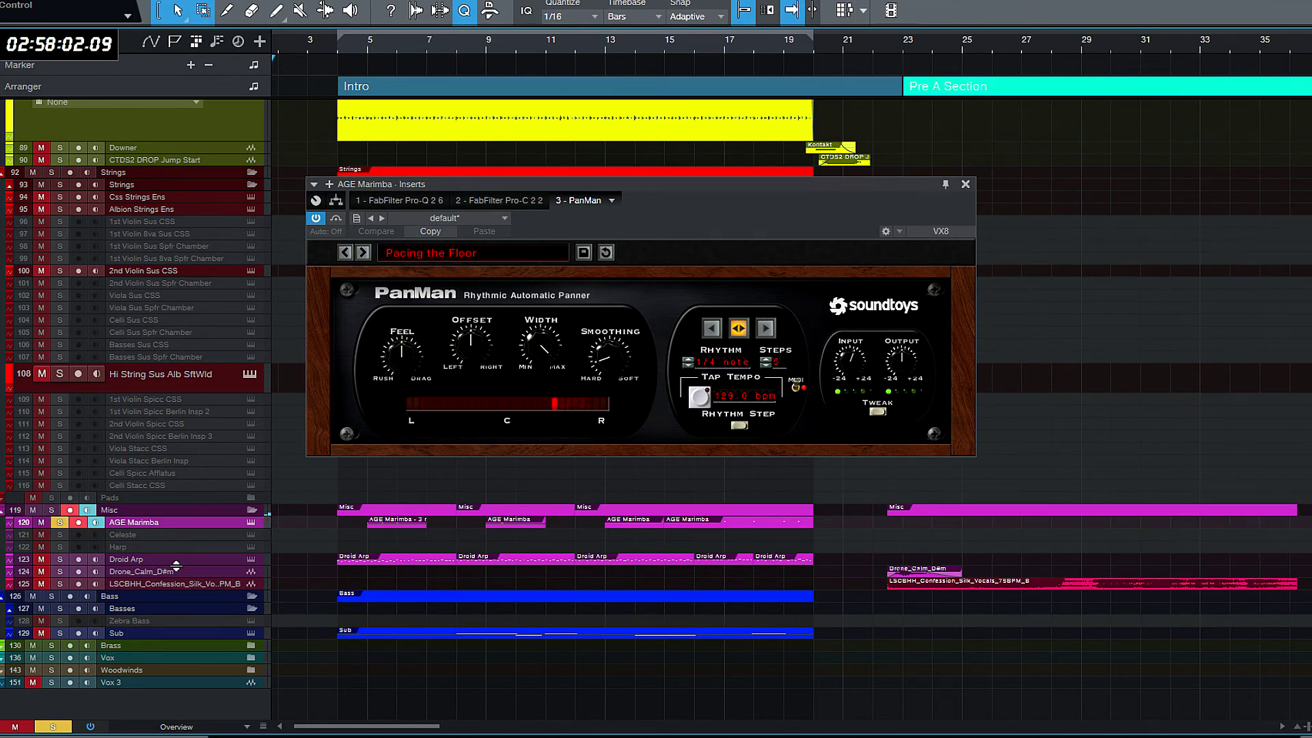
{"action": "left_click", "coordinate": [60, 522]}
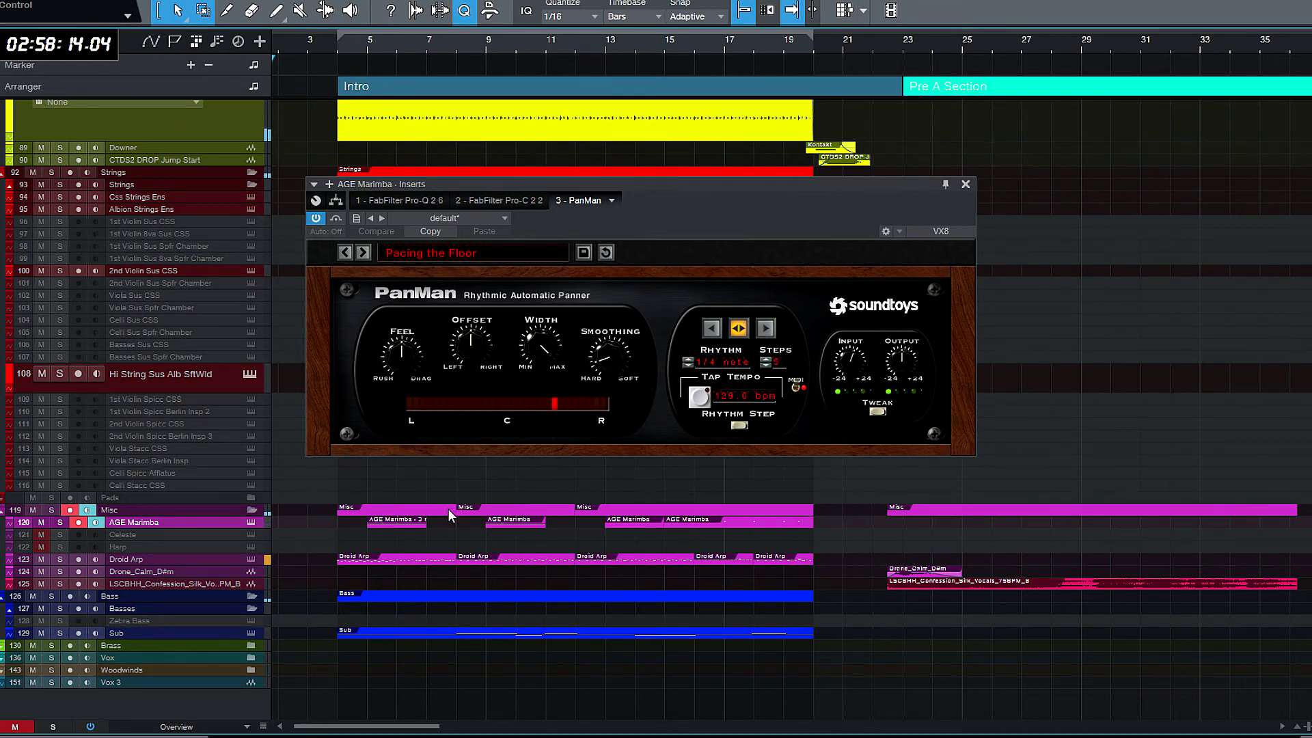
{"action": "left_click", "coordinate": [966, 184]}
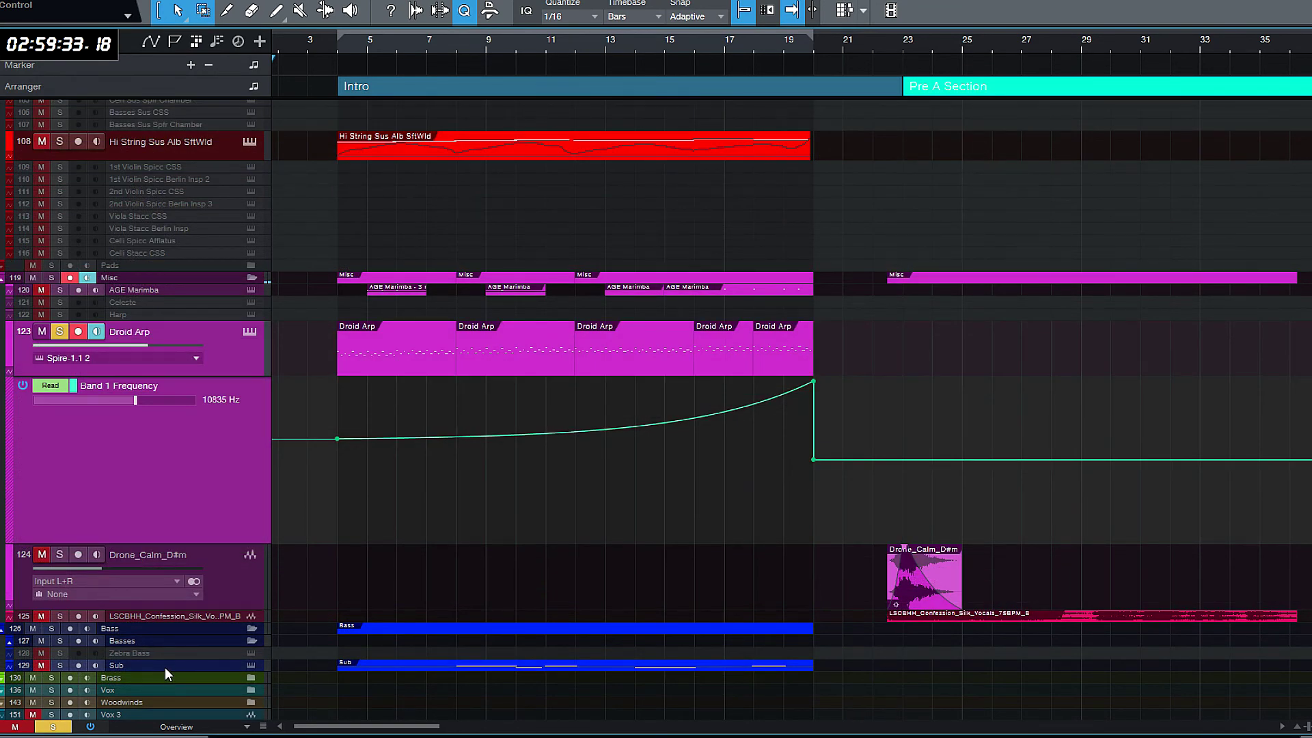
Step: Unsolo the Droid Arp track and hide its Band 1 Frequency automation lane
{"action": "left_click", "coordinate": [55, 329]}
{"action": "left_click", "coordinate": [8, 370]}
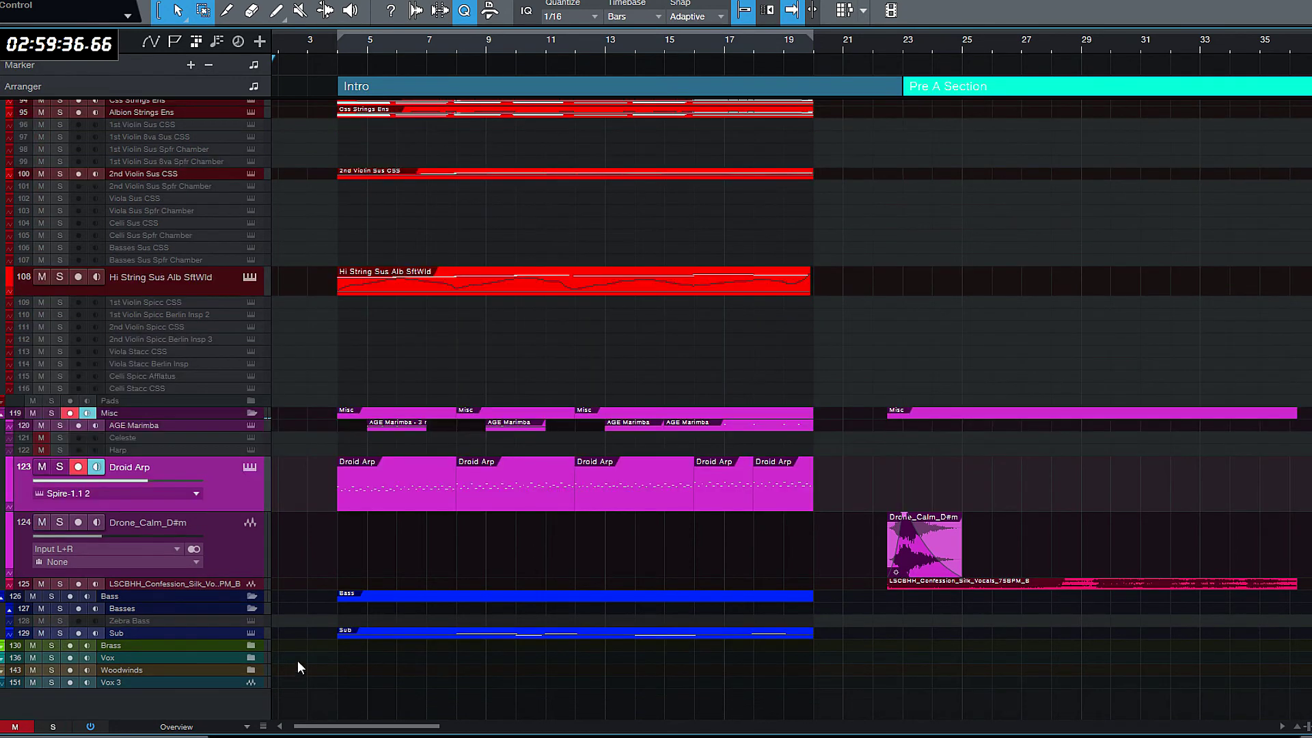
Step: Open the Sub track's Trilian instrument, audition the track in solo, and close the instrument window
{"action": "left_click", "coordinate": [251, 632]}
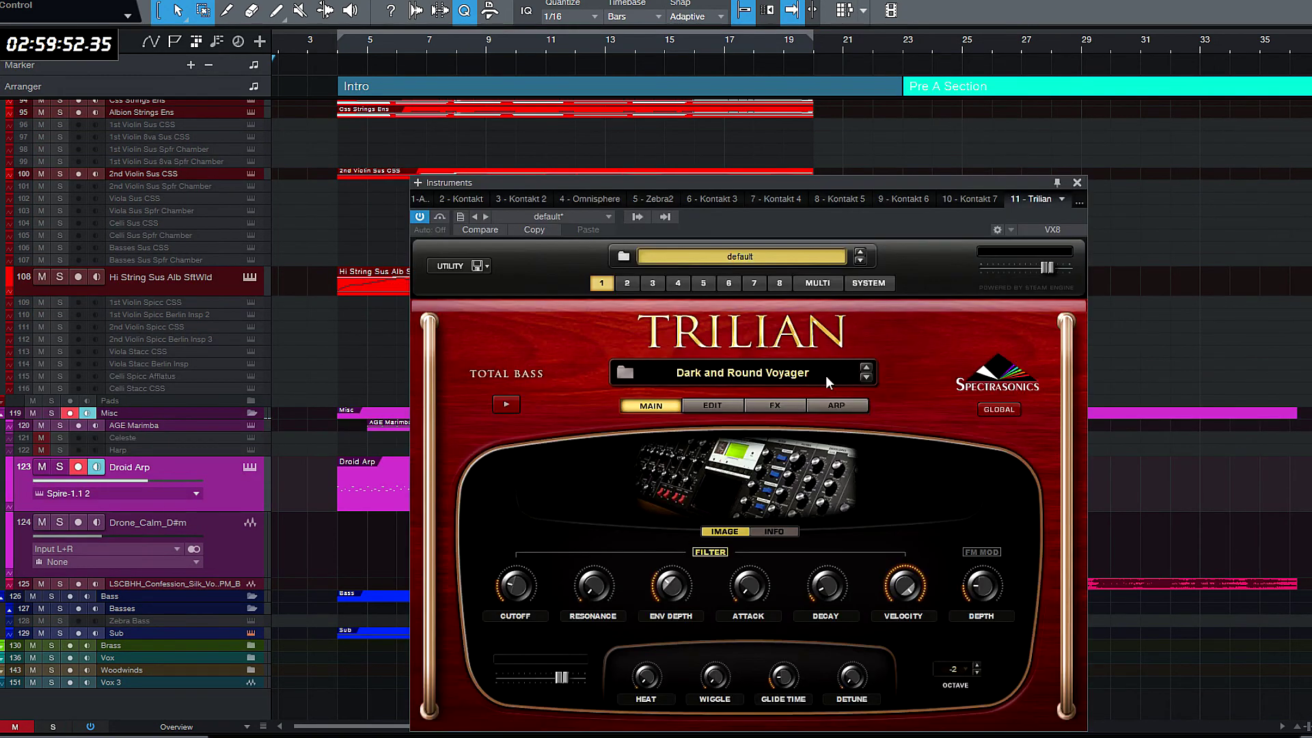
{"action": "left_click", "coordinate": [60, 632]}
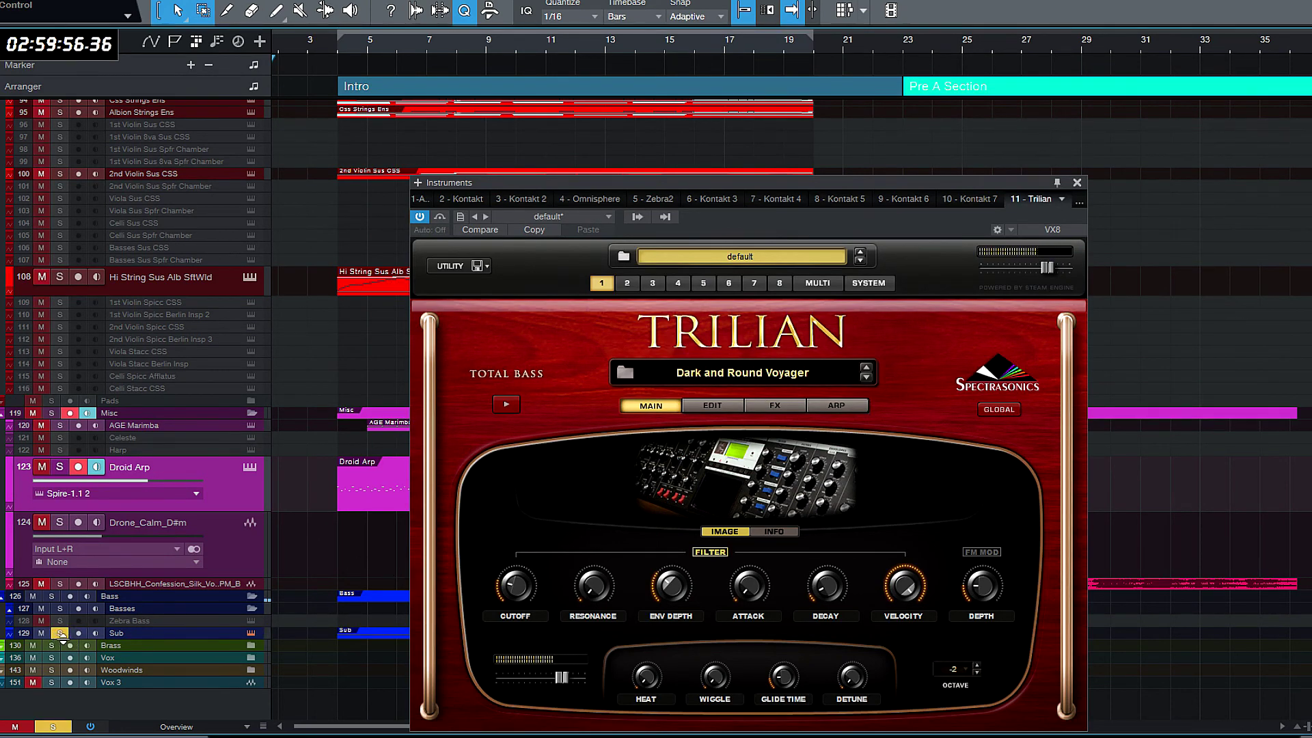
{"action": "left_click", "coordinate": [60, 633]}
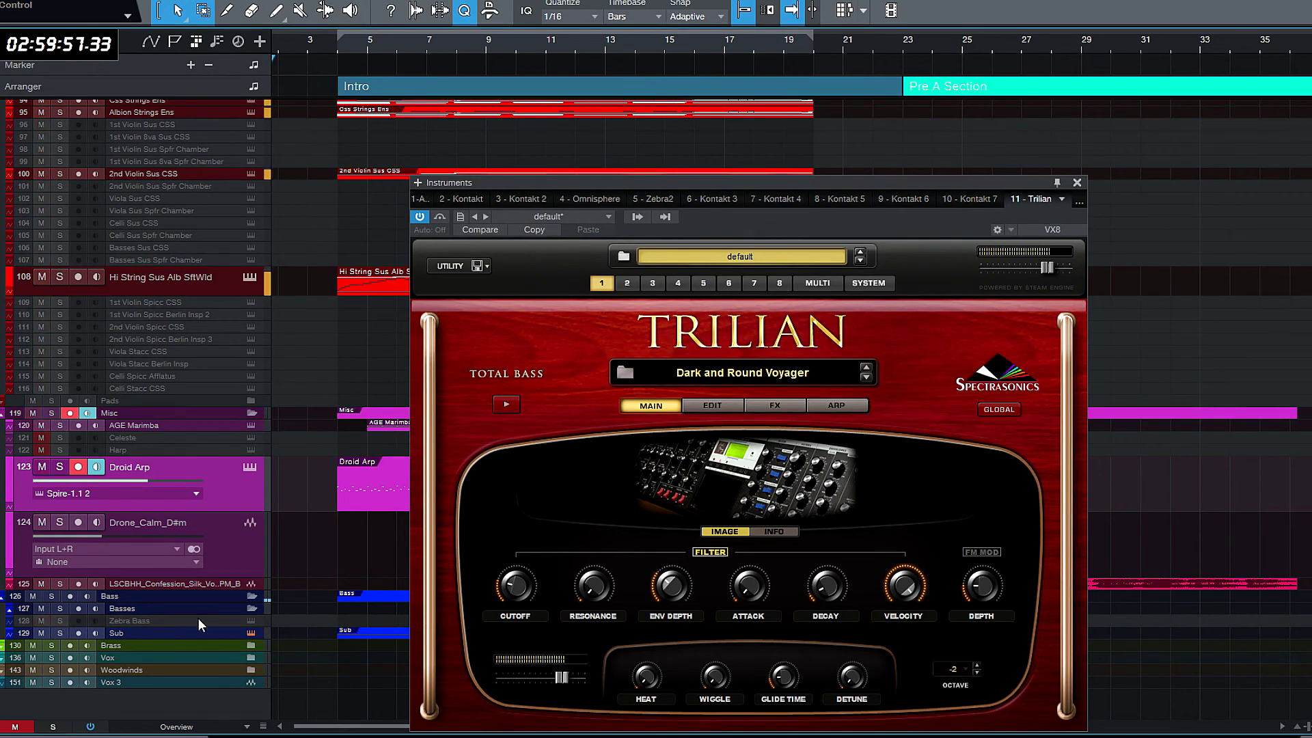
{"action": "left_click", "coordinate": [1076, 182]}
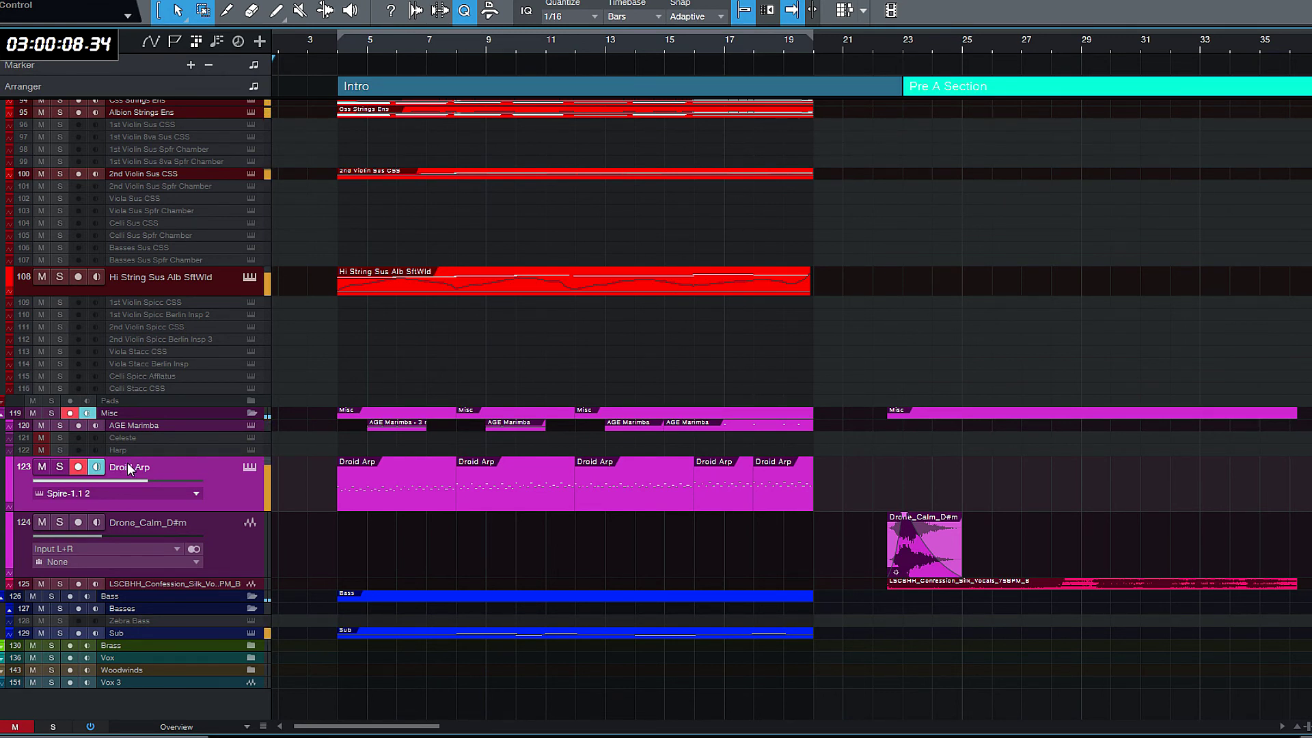
Step: Disarm recording on the Misc folder, and shrink the track heights to fit the Intro's layers together in the arrangement
{"action": "left_click", "coordinate": [71, 413]}
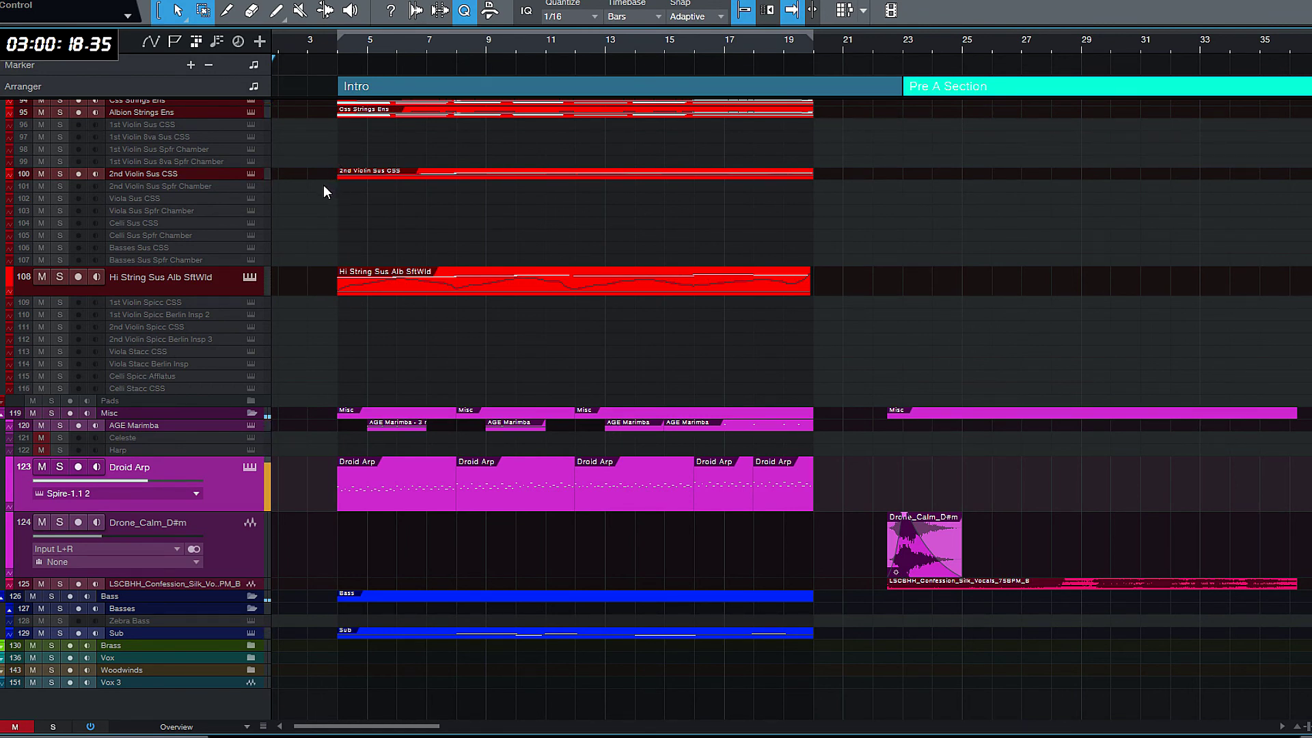
{"action": "scroll", "coordinate": [321, 187], "scroll_direction": "down", "scroll_amount": 4}
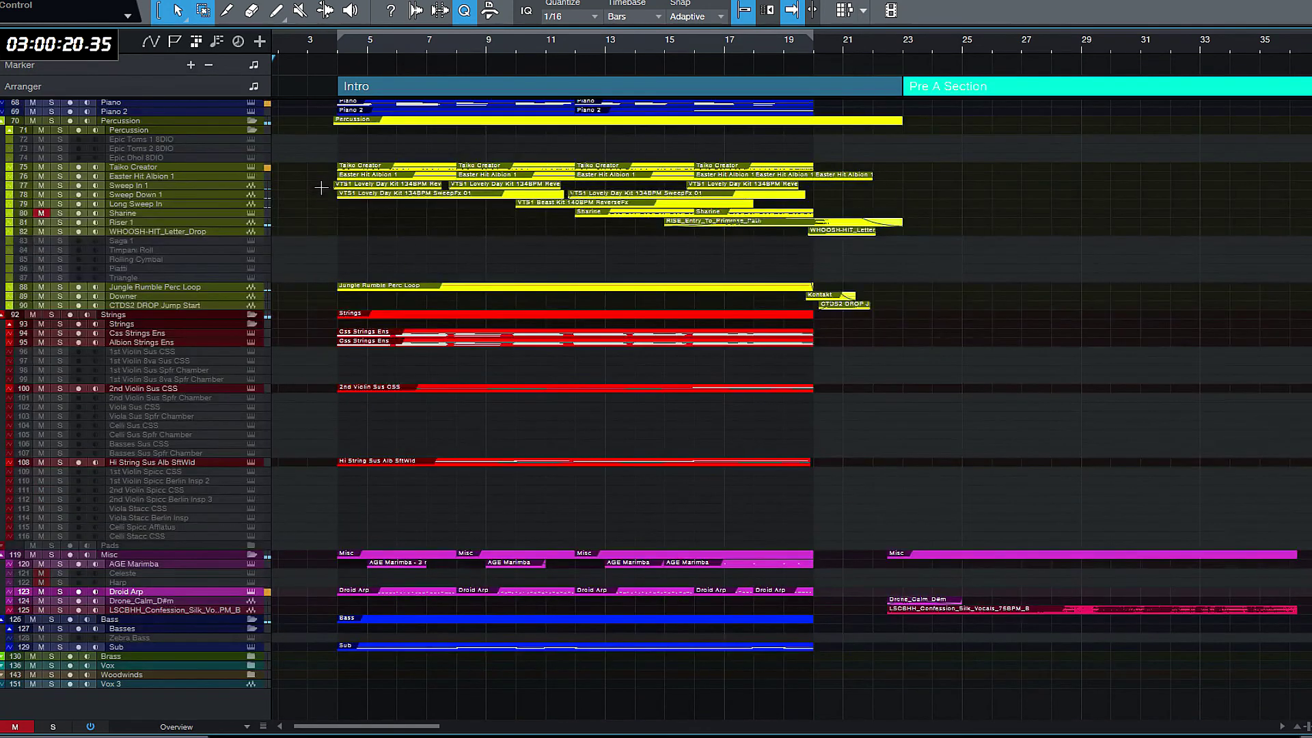